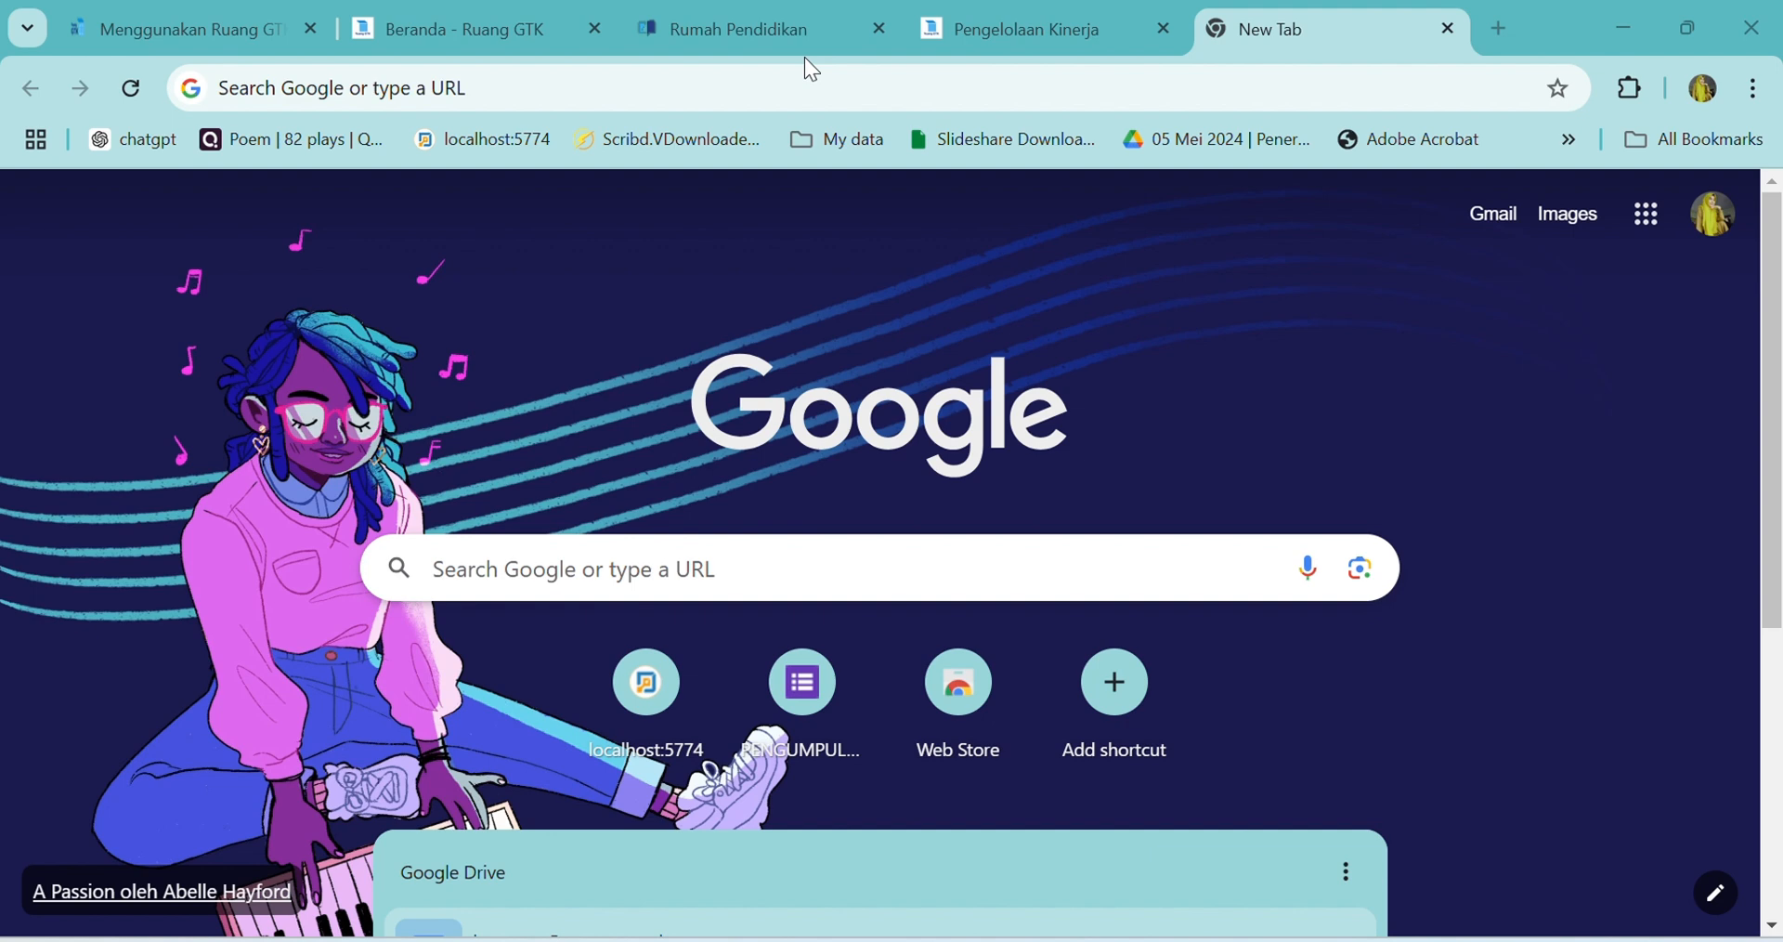
Search Google for "rumah pendidikan.go.id" and open the Rumah Pendidikan website from the results
{"action": "left_click", "coordinate": [681, 75]}
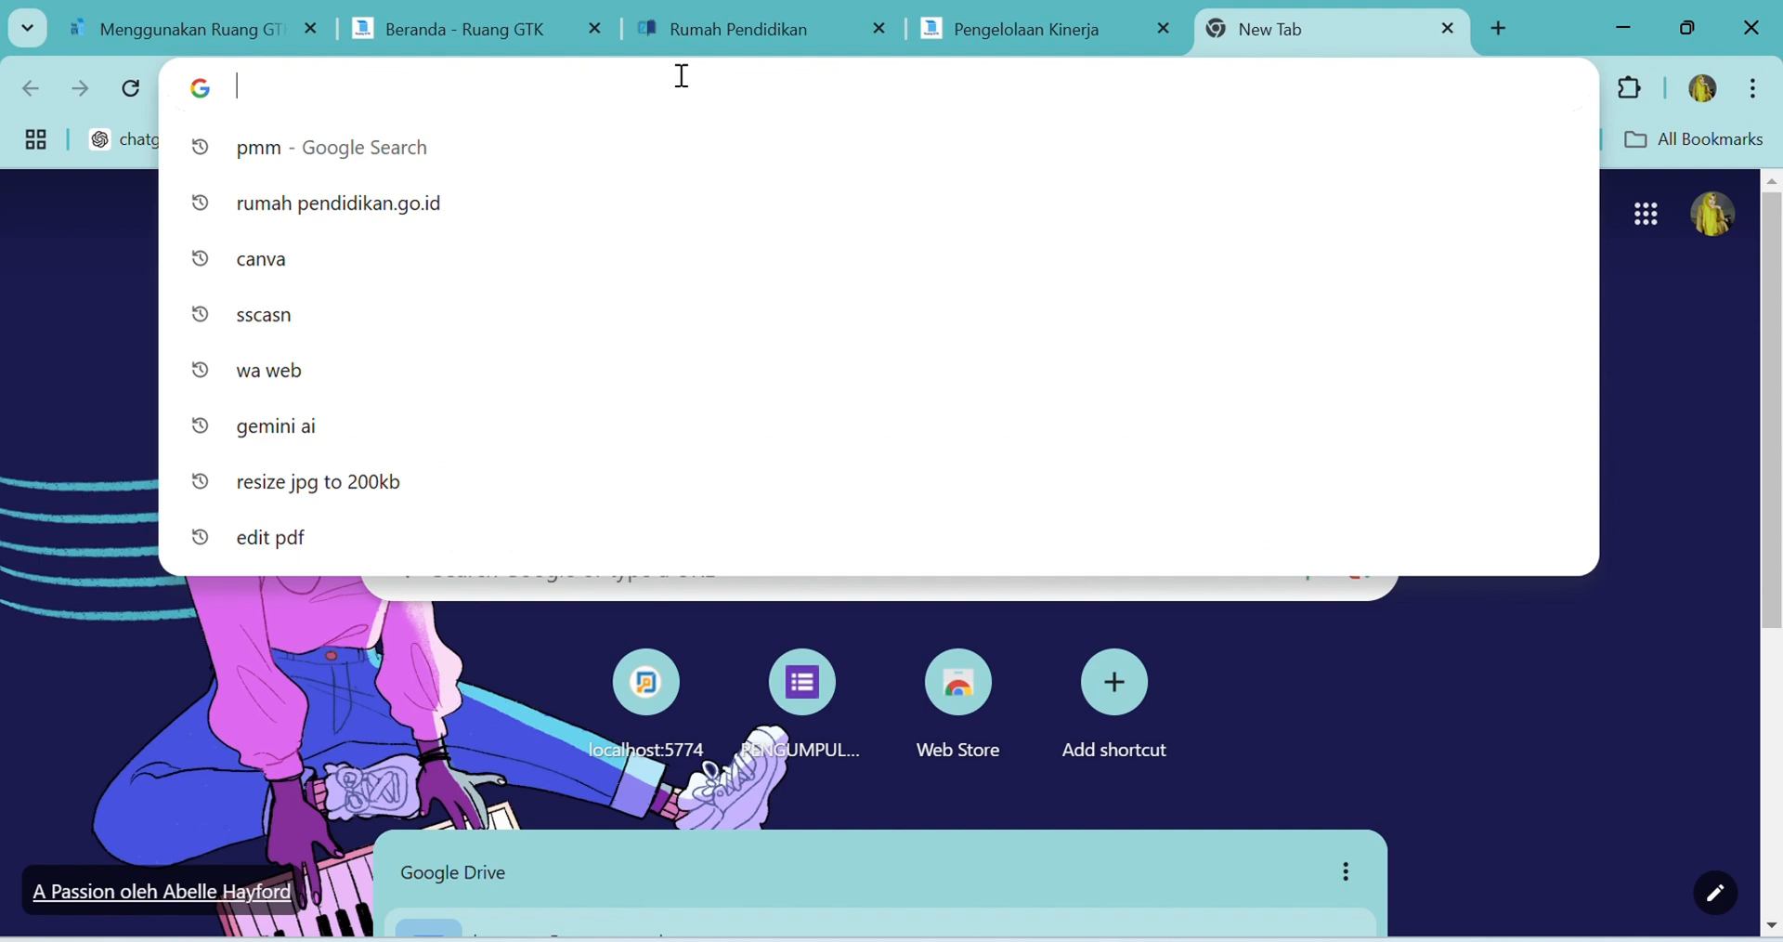
{"action": "left_click", "coordinate": [656, 201]}
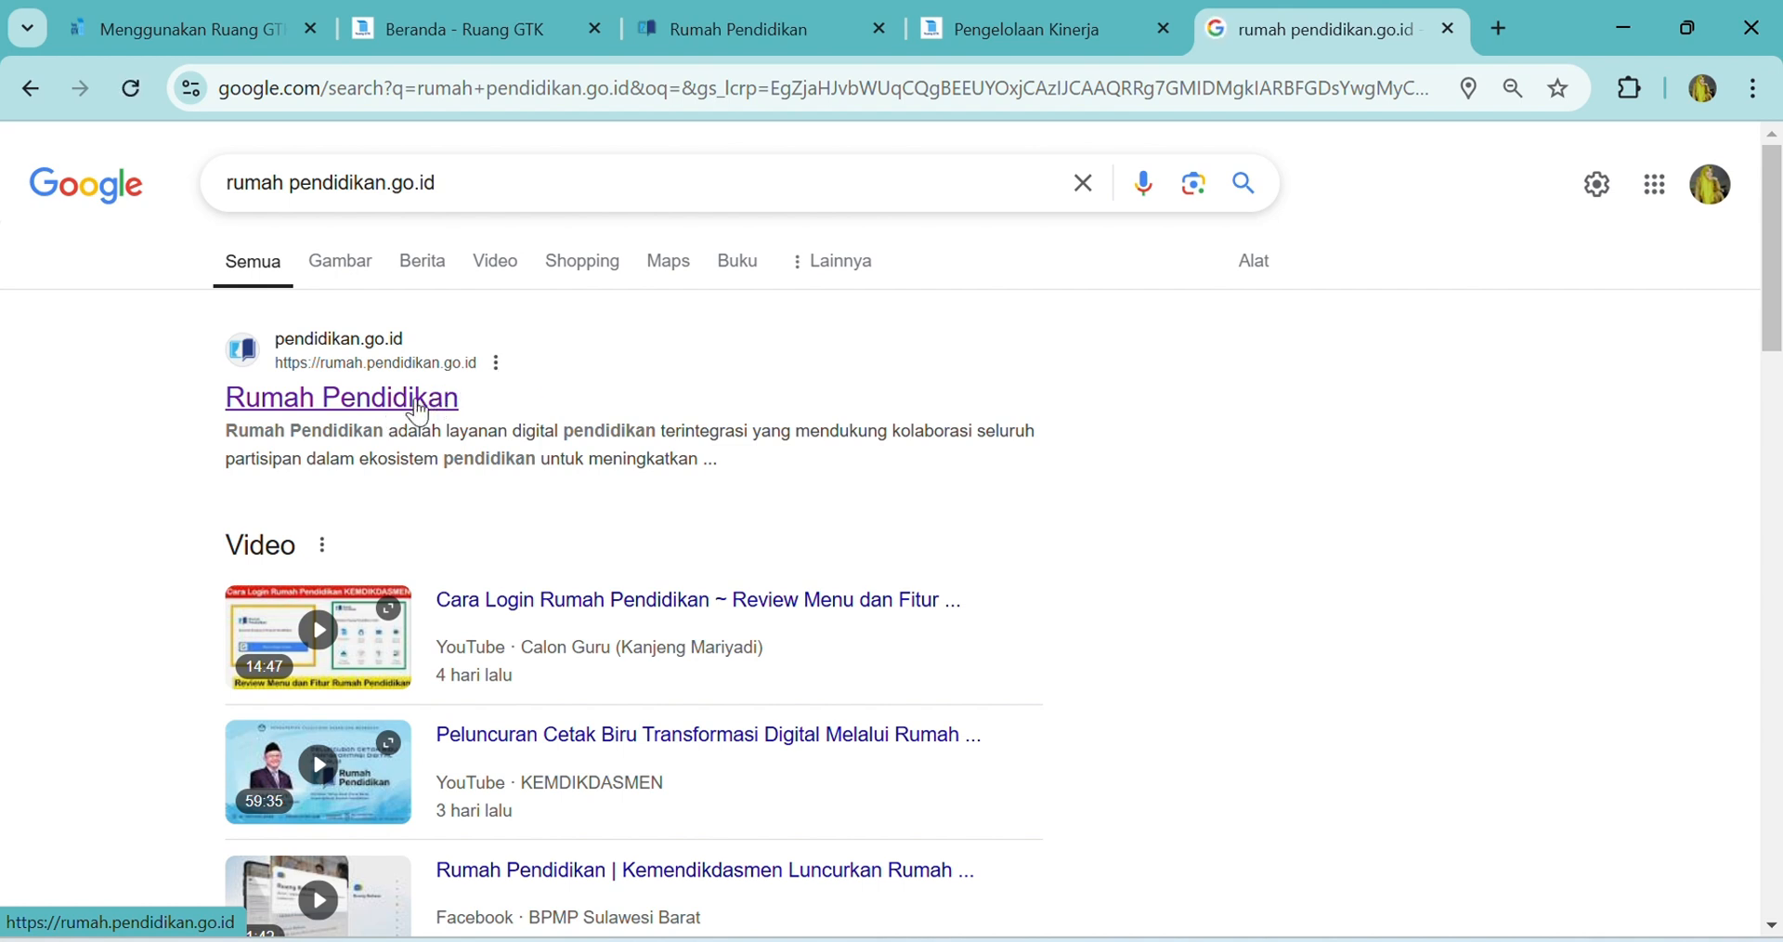
{"action": "left_click", "coordinate": [417, 403]}
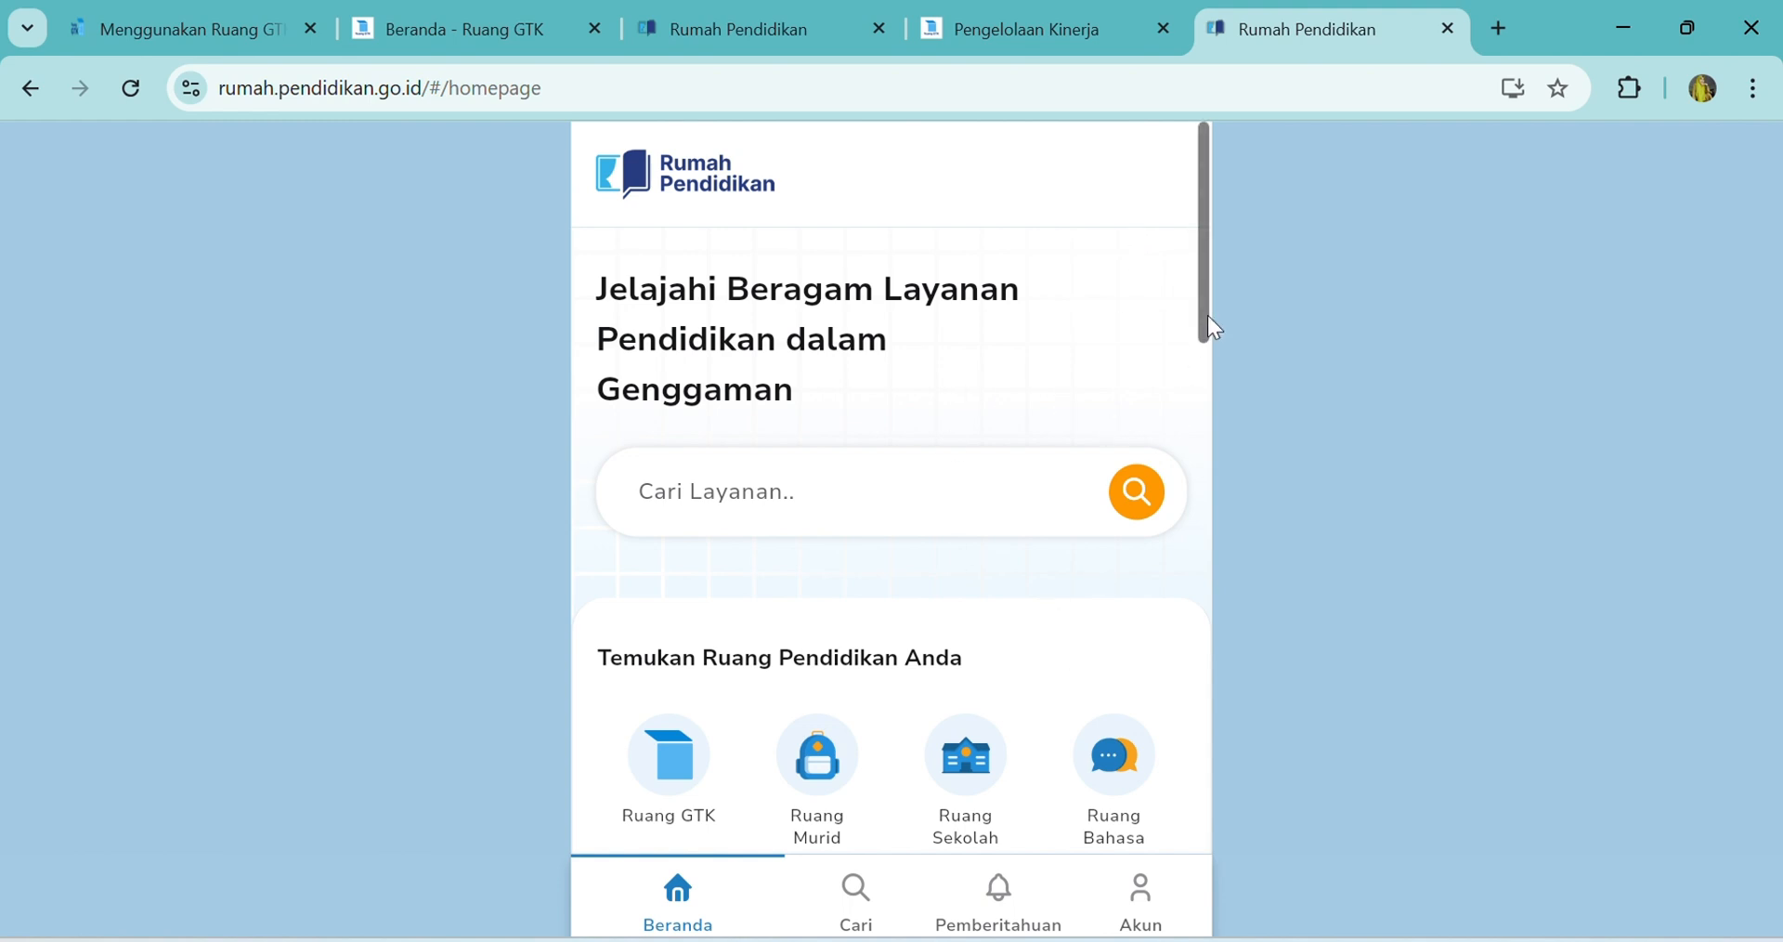
Go to Ruang GTK on the Rumah Pendidikan homepage and open its Pengelolaan Kinerja service
{"action": "left_click_drag", "start_coordinate": [1207, 315], "coordinate": [1215, 441]}
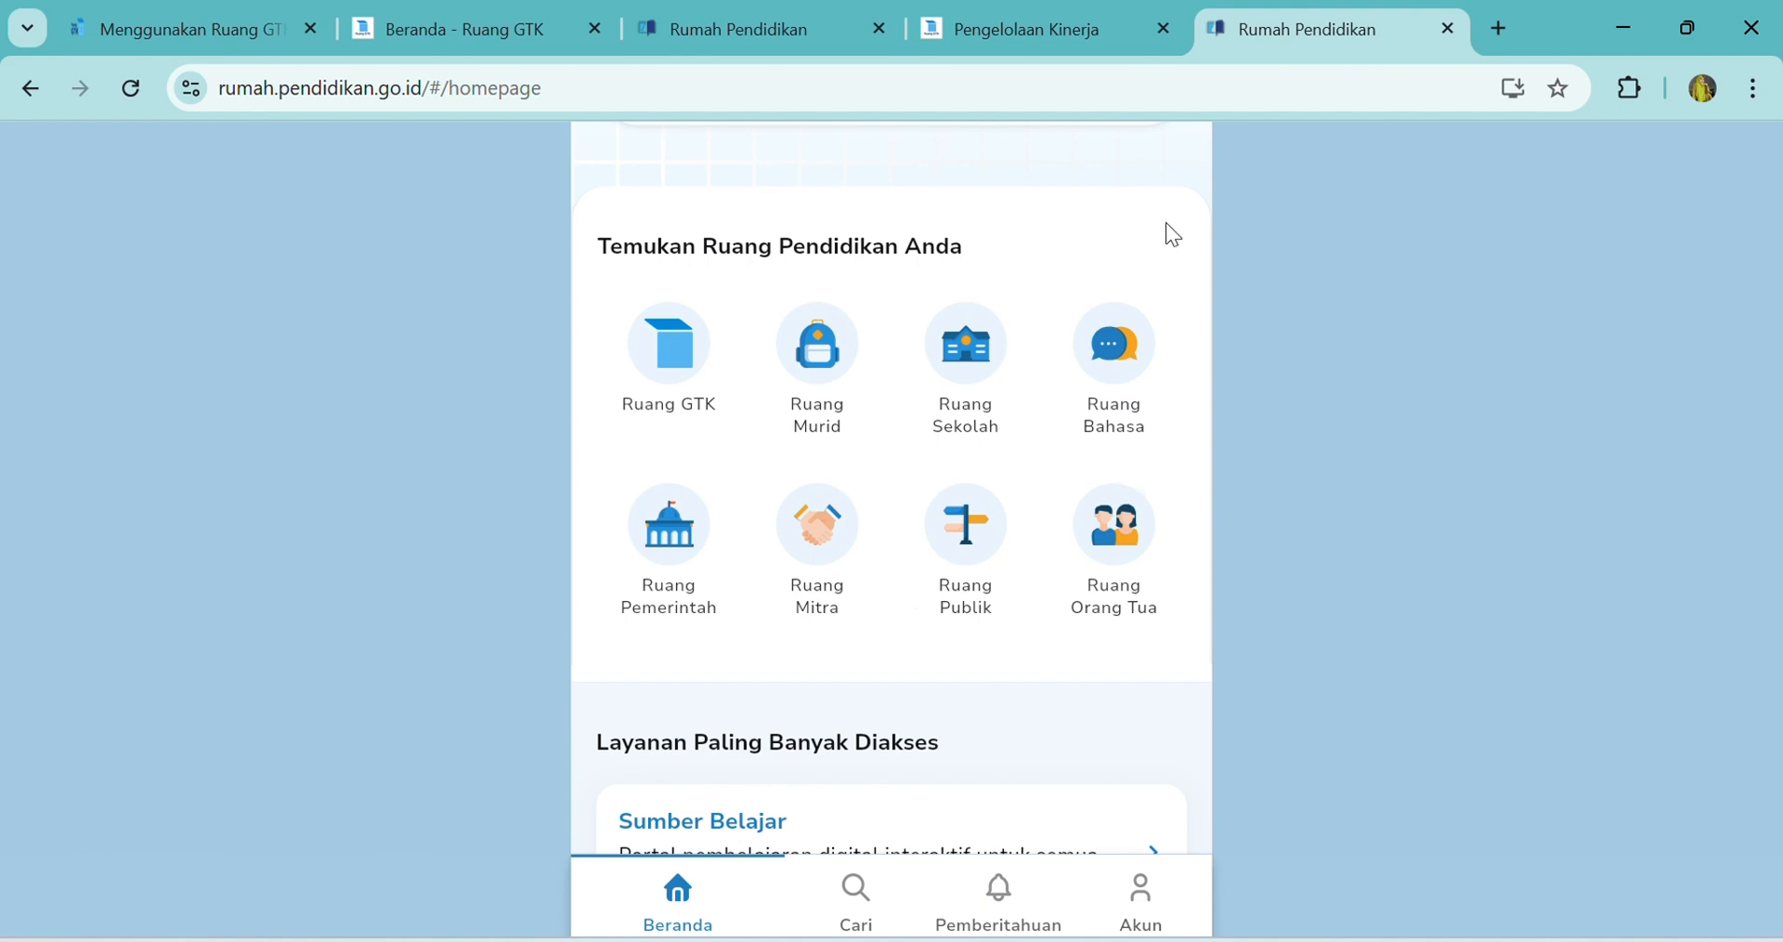
{"action": "mouse_move", "coordinate": [1206, 252]}
{"action": "left_mouse_down"}
{"action": "mouse_move", "coordinate": [1218, 463]}
{"action": "mouse_move", "coordinate": [1192, 270]}
{"action": "left_mouse_up"}
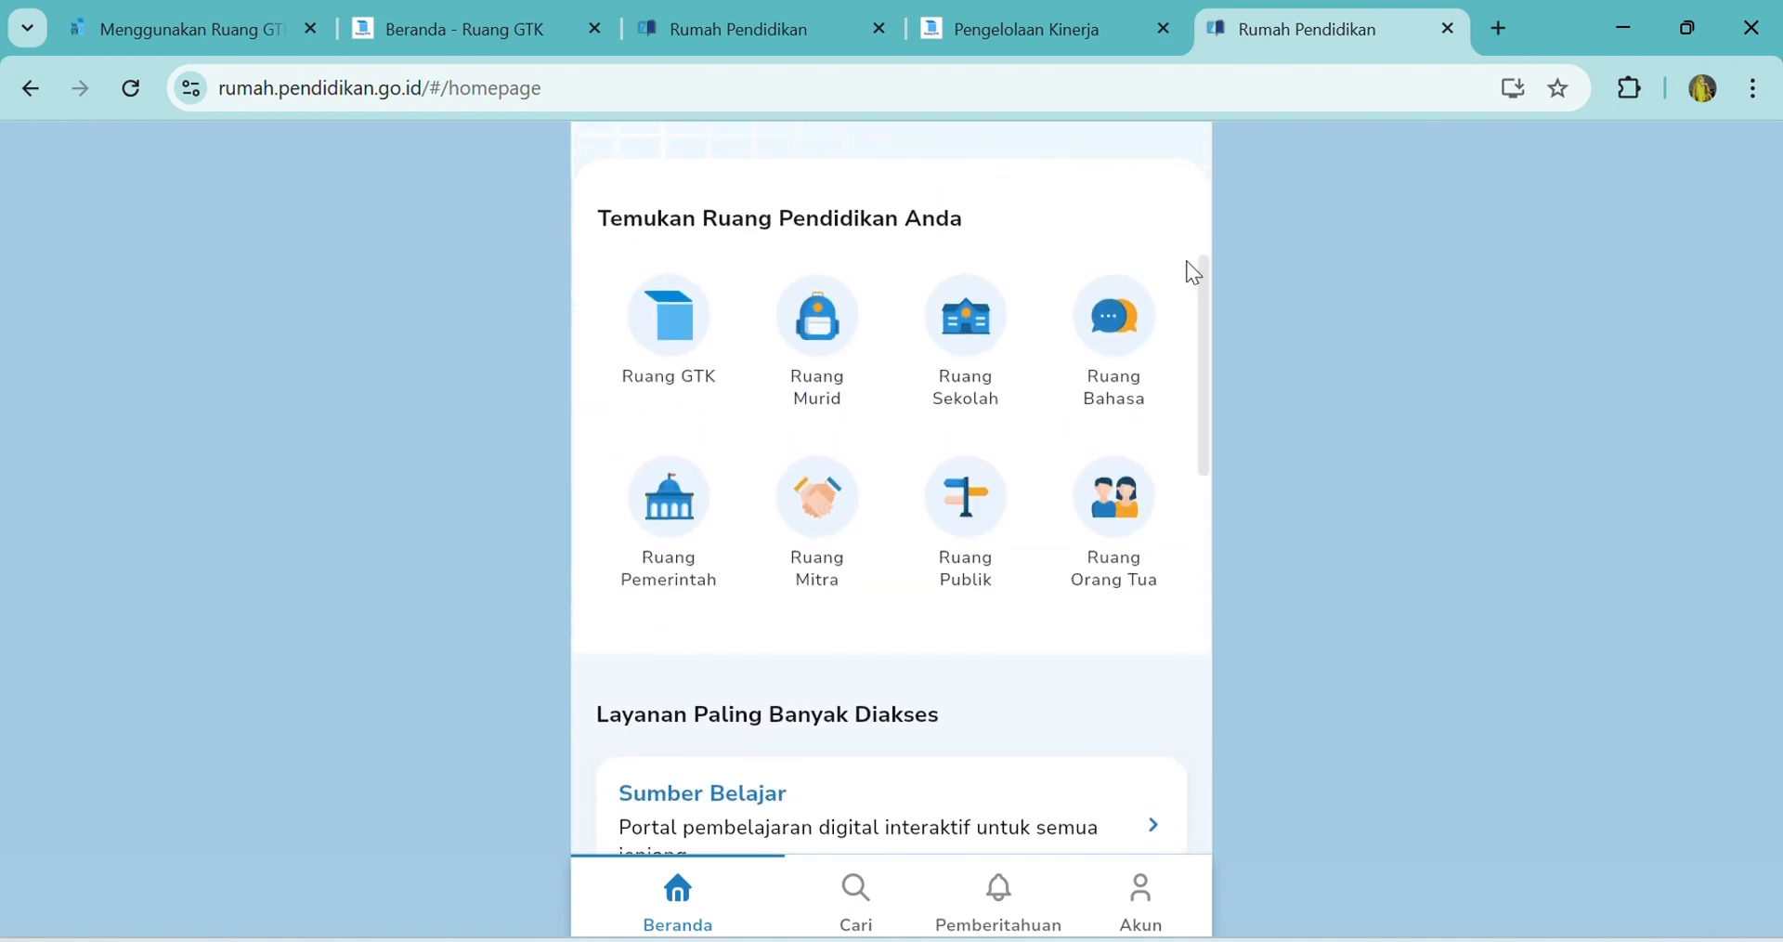
{"action": "left_click", "coordinate": [672, 381]}
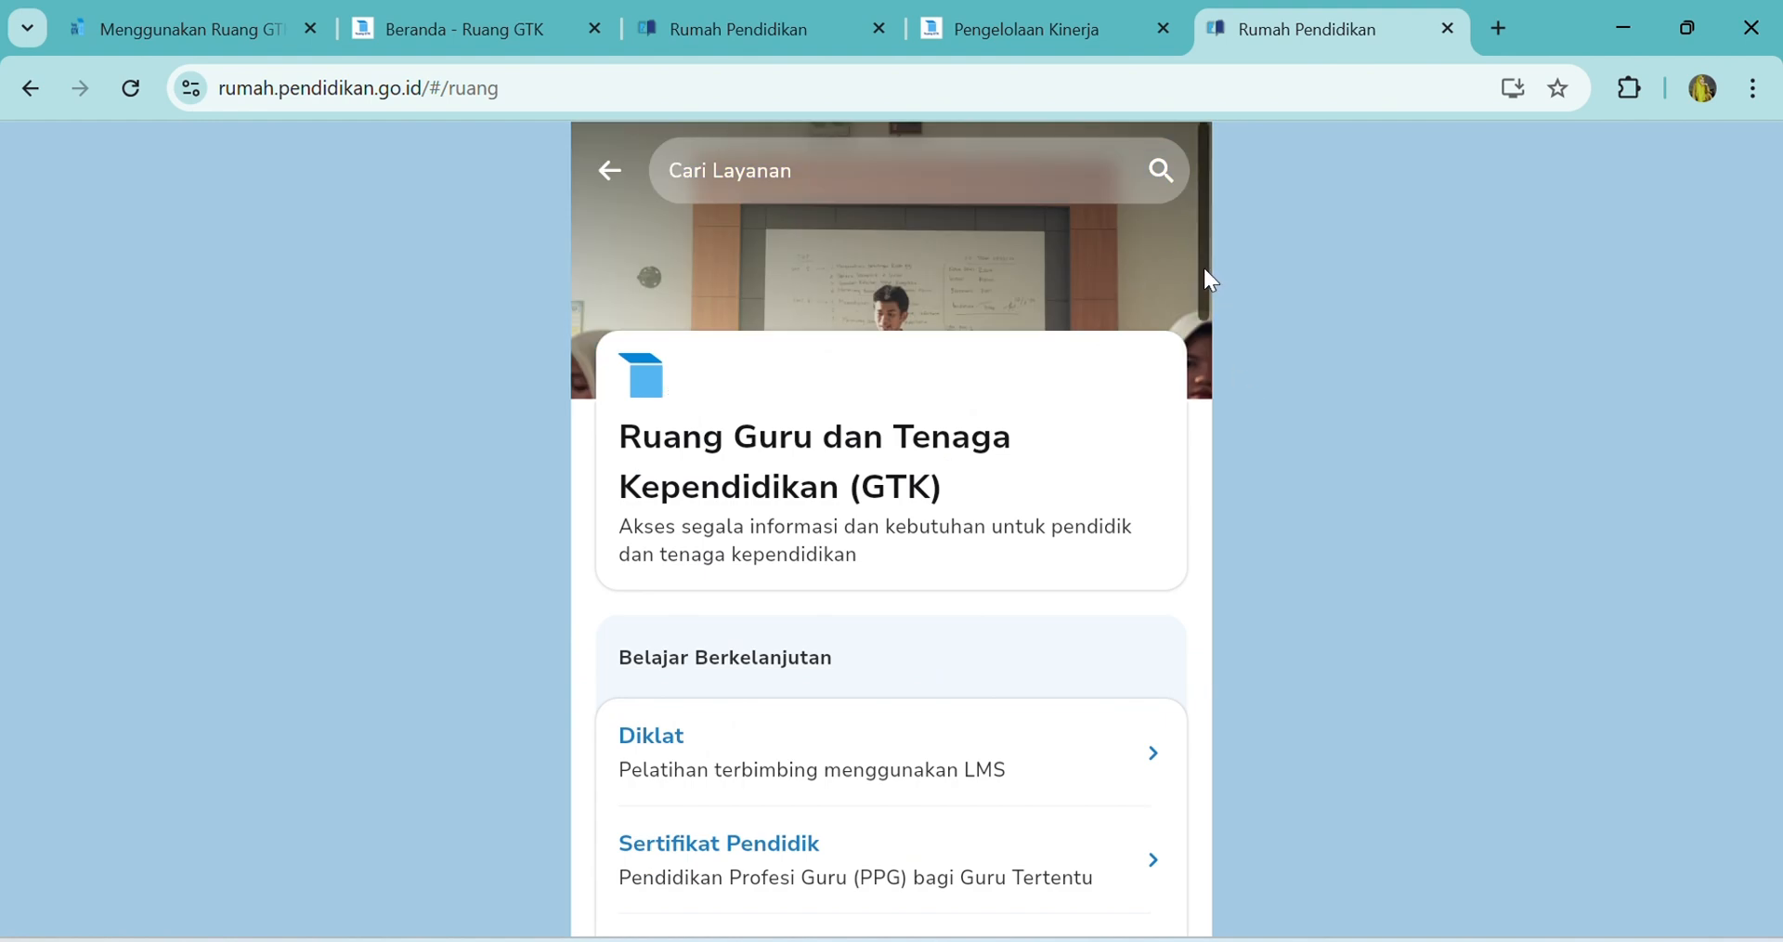
{"action": "left_click_drag", "start_coordinate": [1205, 270], "coordinate": [1200, 448]}
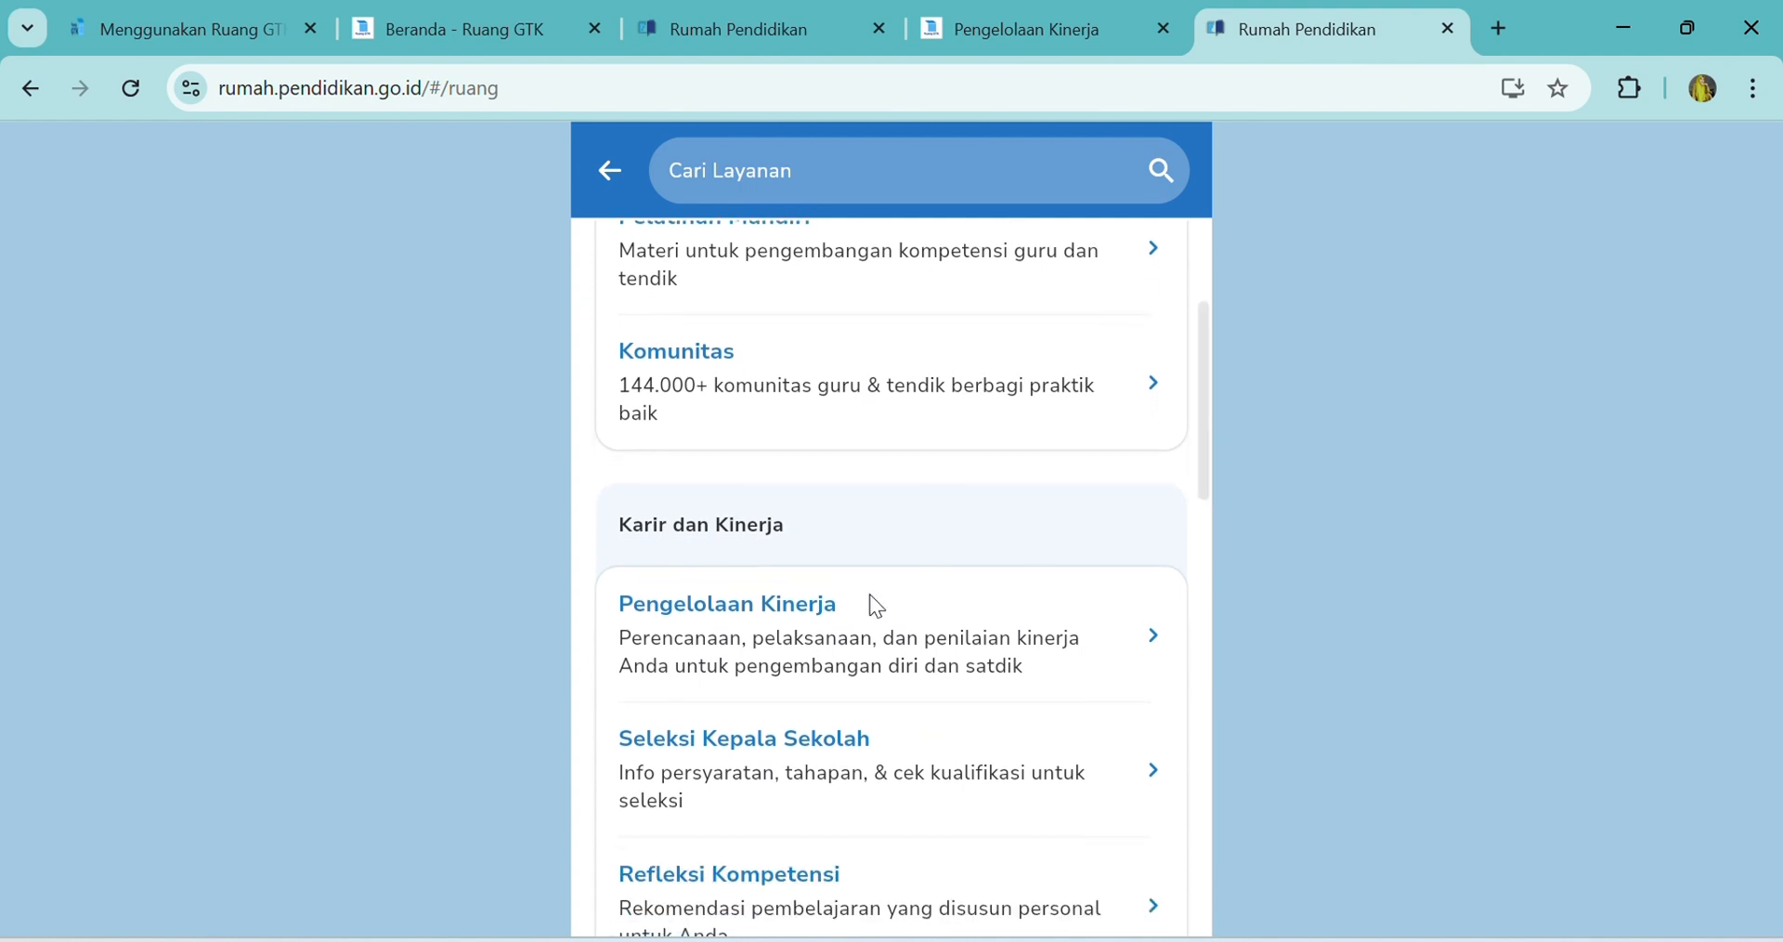
{"action": "left_click", "coordinate": [774, 622]}
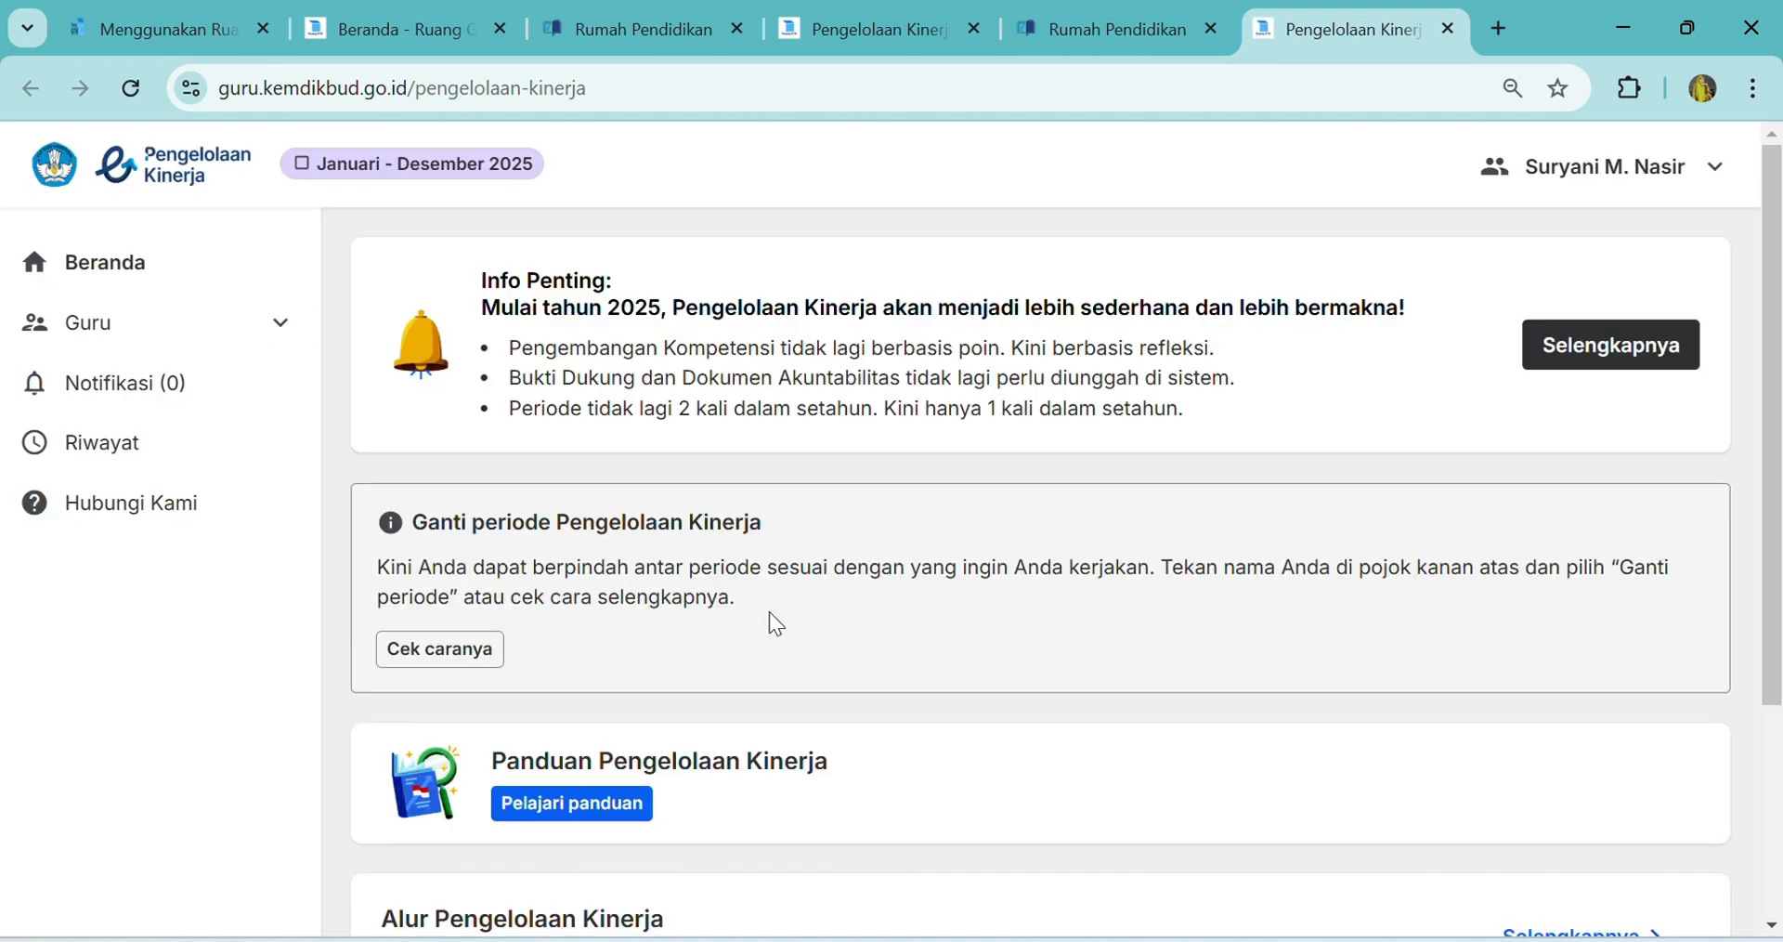
Open the Guru section as an employee (Sebagai Pegawai) and continue to the Perencanaan Kinerja form
{"action": "left_click", "coordinate": [200, 327]}
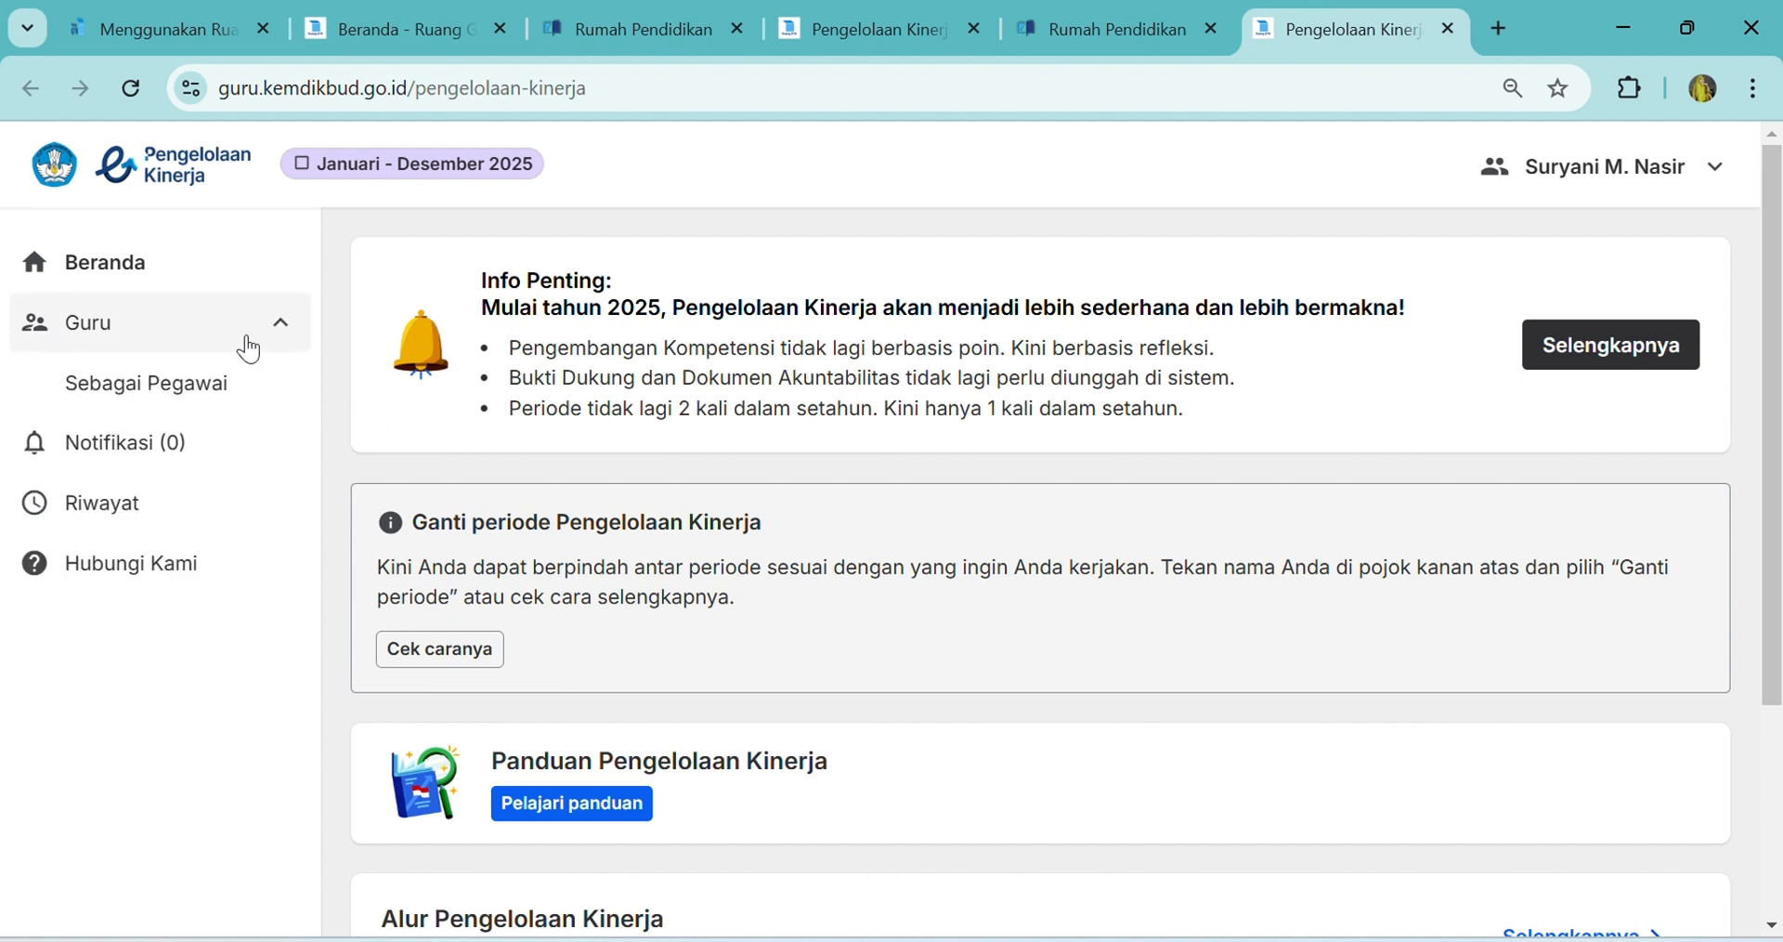
{"action": "left_click", "coordinate": [214, 388]}
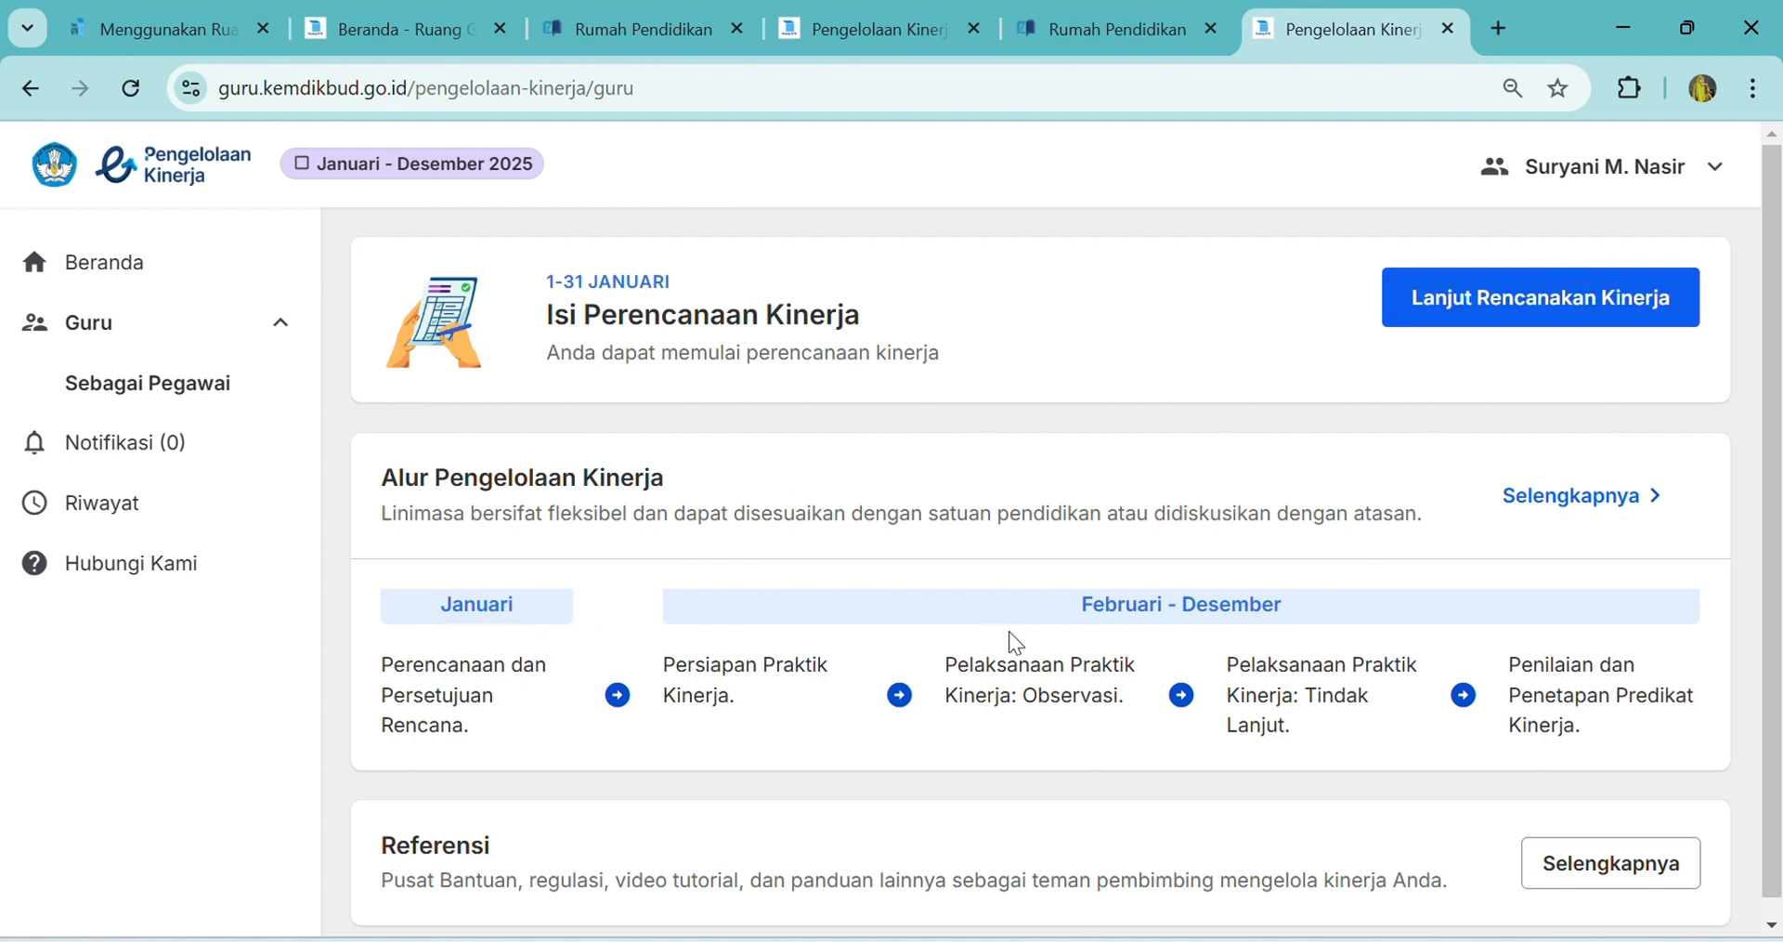
{"action": "left_click", "coordinate": [1506, 325]}
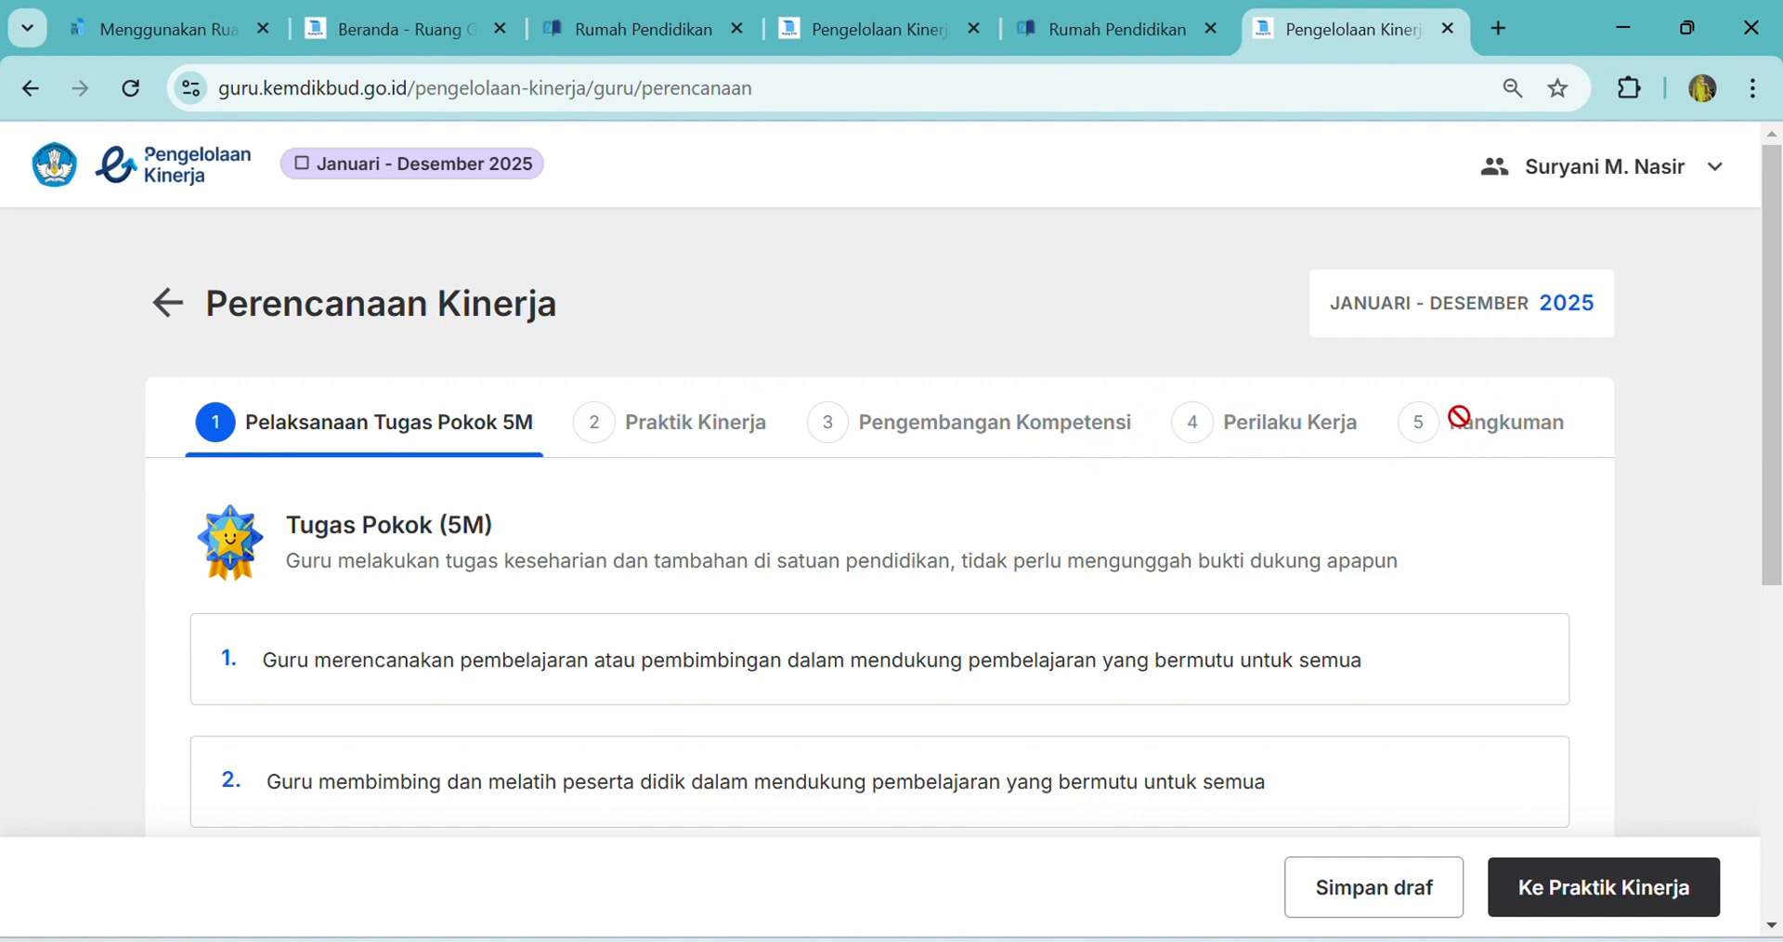
Set optional additional duty 5.1 to the Semua jenjang option for Operator Data Pokok Pendidikan (Dapodik)
{"action": "left_click_drag", "start_coordinate": [1779, 418], "coordinate": [1779, 556]}
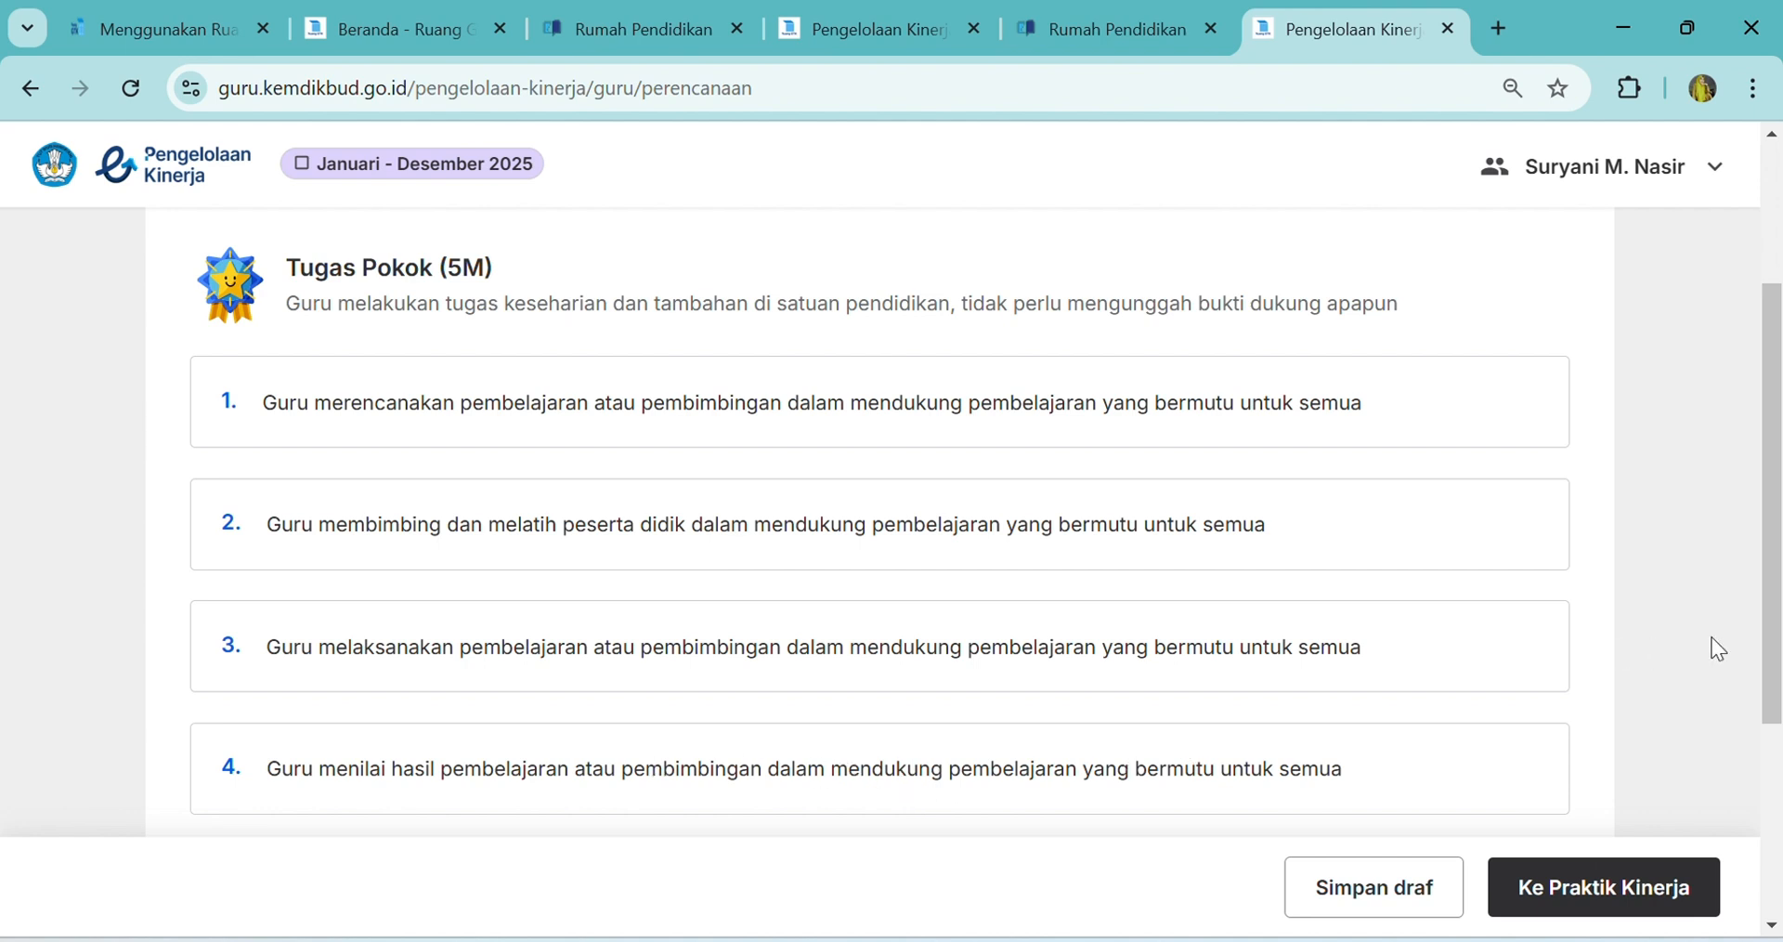
{"action": "left_click_drag", "start_coordinate": [1772, 665], "coordinate": [1775, 670]}
{"action": "mouse_move", "coordinate": [1782, 754]}
{"action": "left_mouse_down"}
{"action": "mouse_move", "coordinate": [1779, 804]}
{"action": "mouse_move", "coordinate": [1774, 754]}
{"action": "left_mouse_up"}
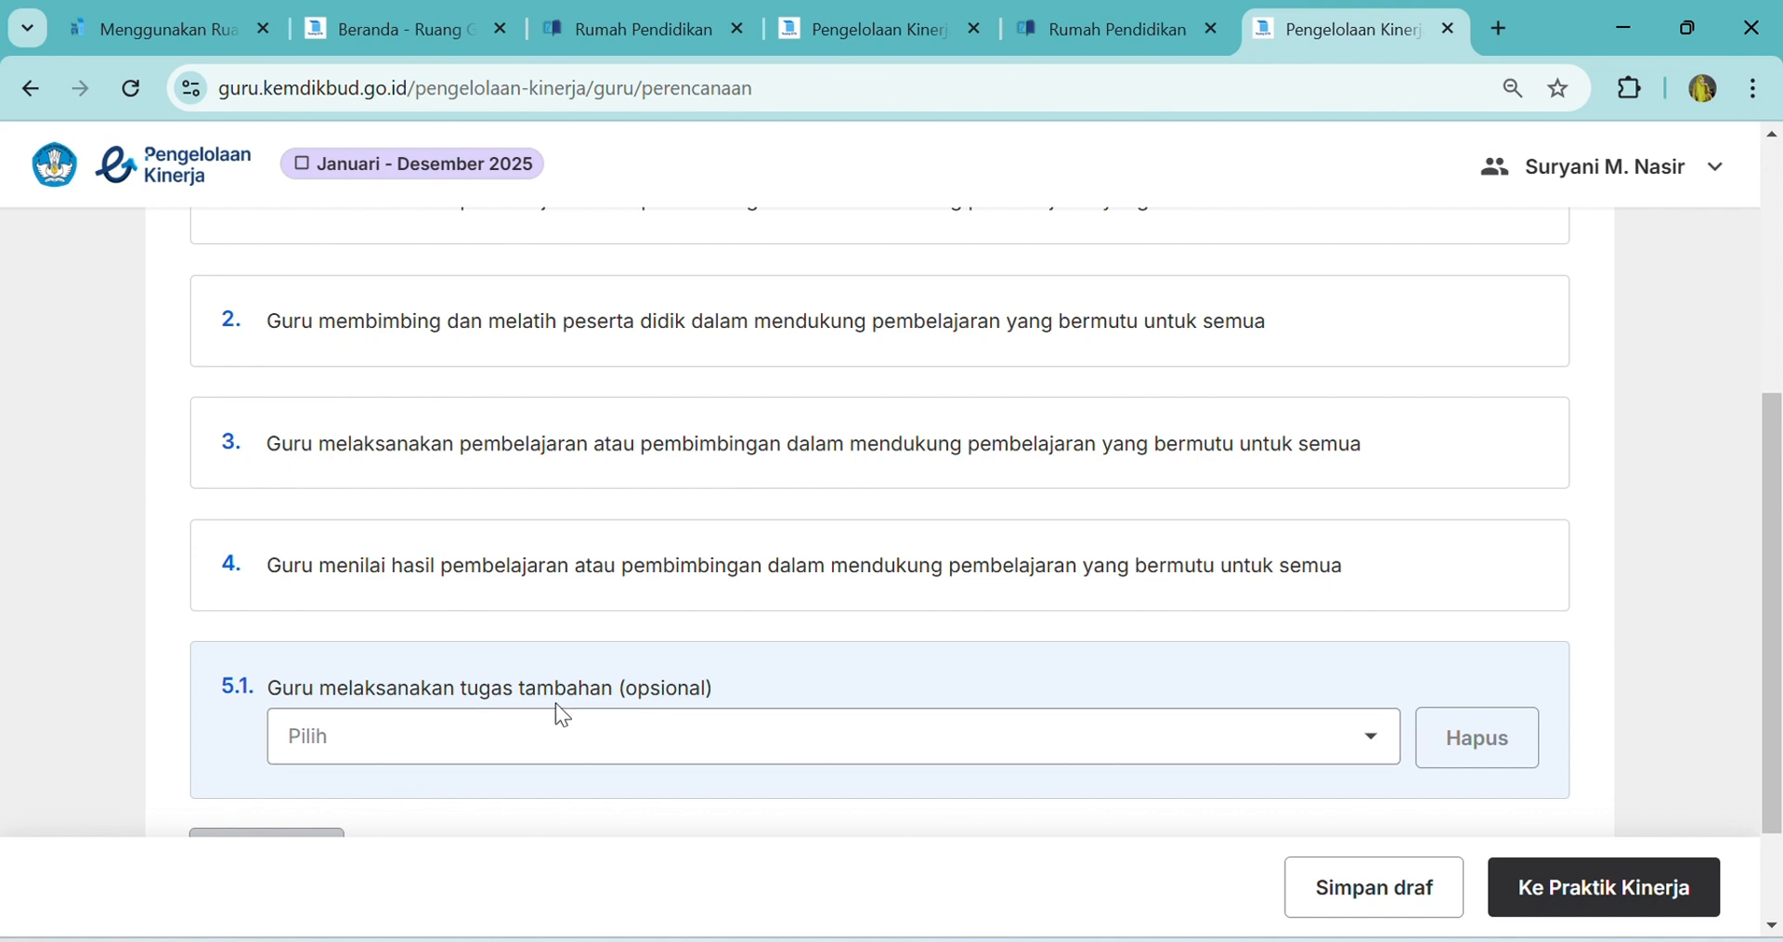
{"action": "left_click", "coordinate": [1376, 734]}
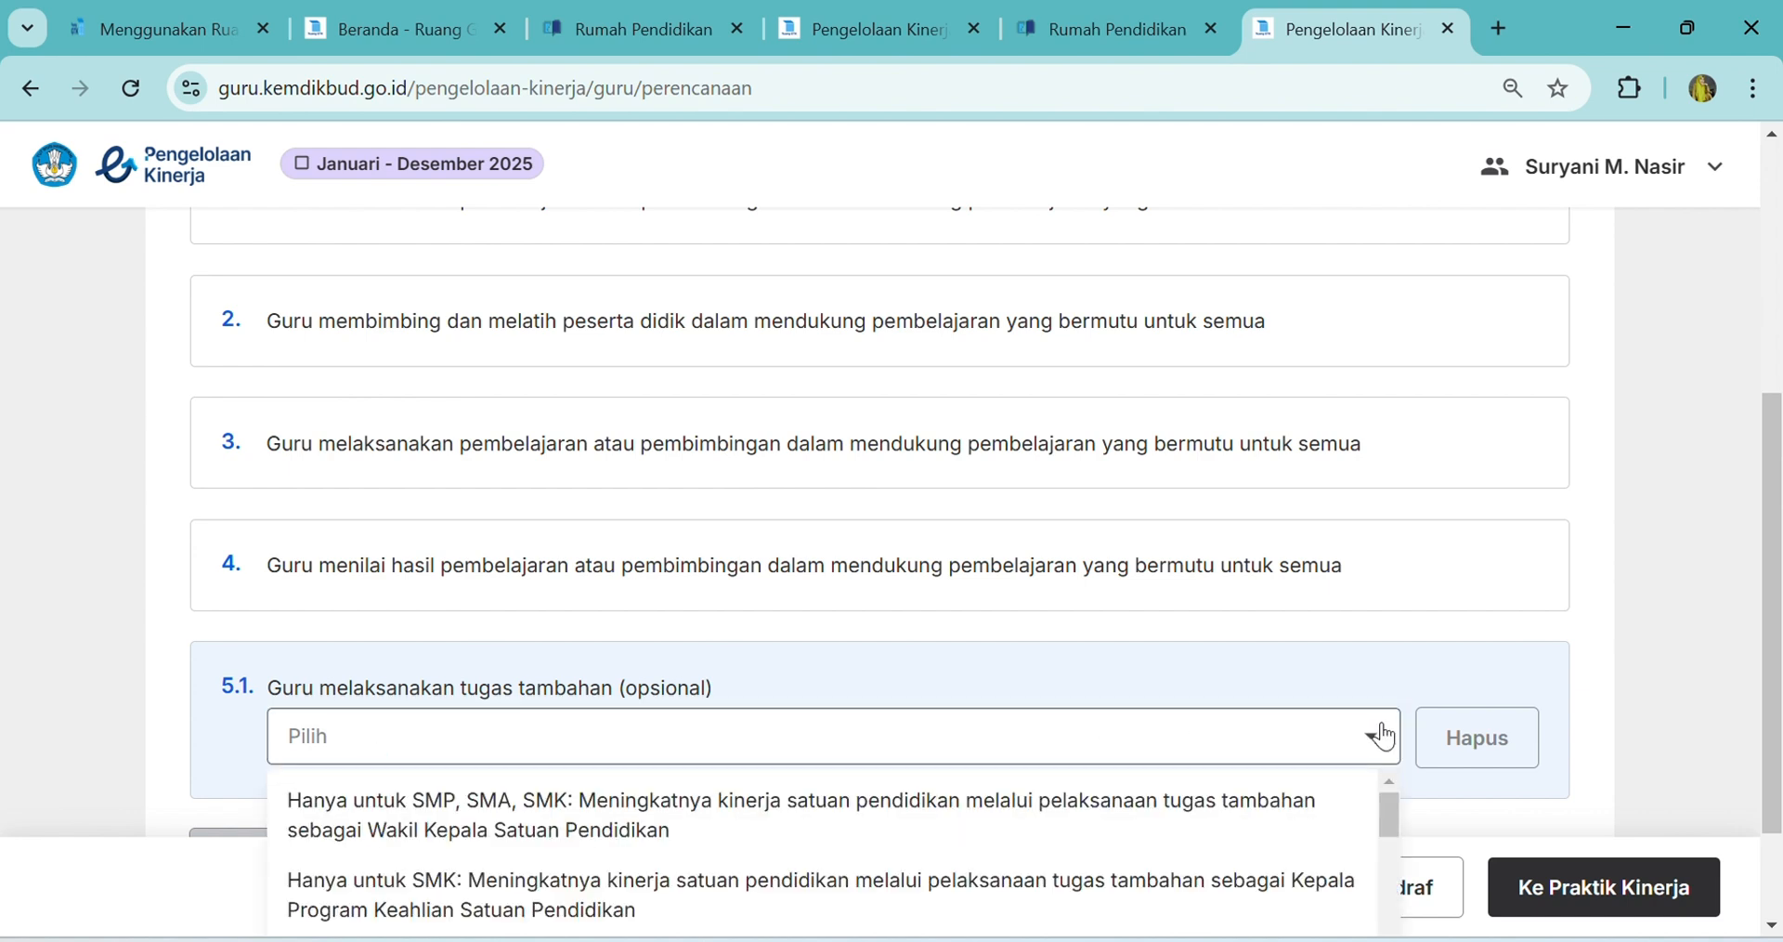
{"action": "left_click_drag", "start_coordinate": [1782, 572], "coordinate": [1782, 676]}
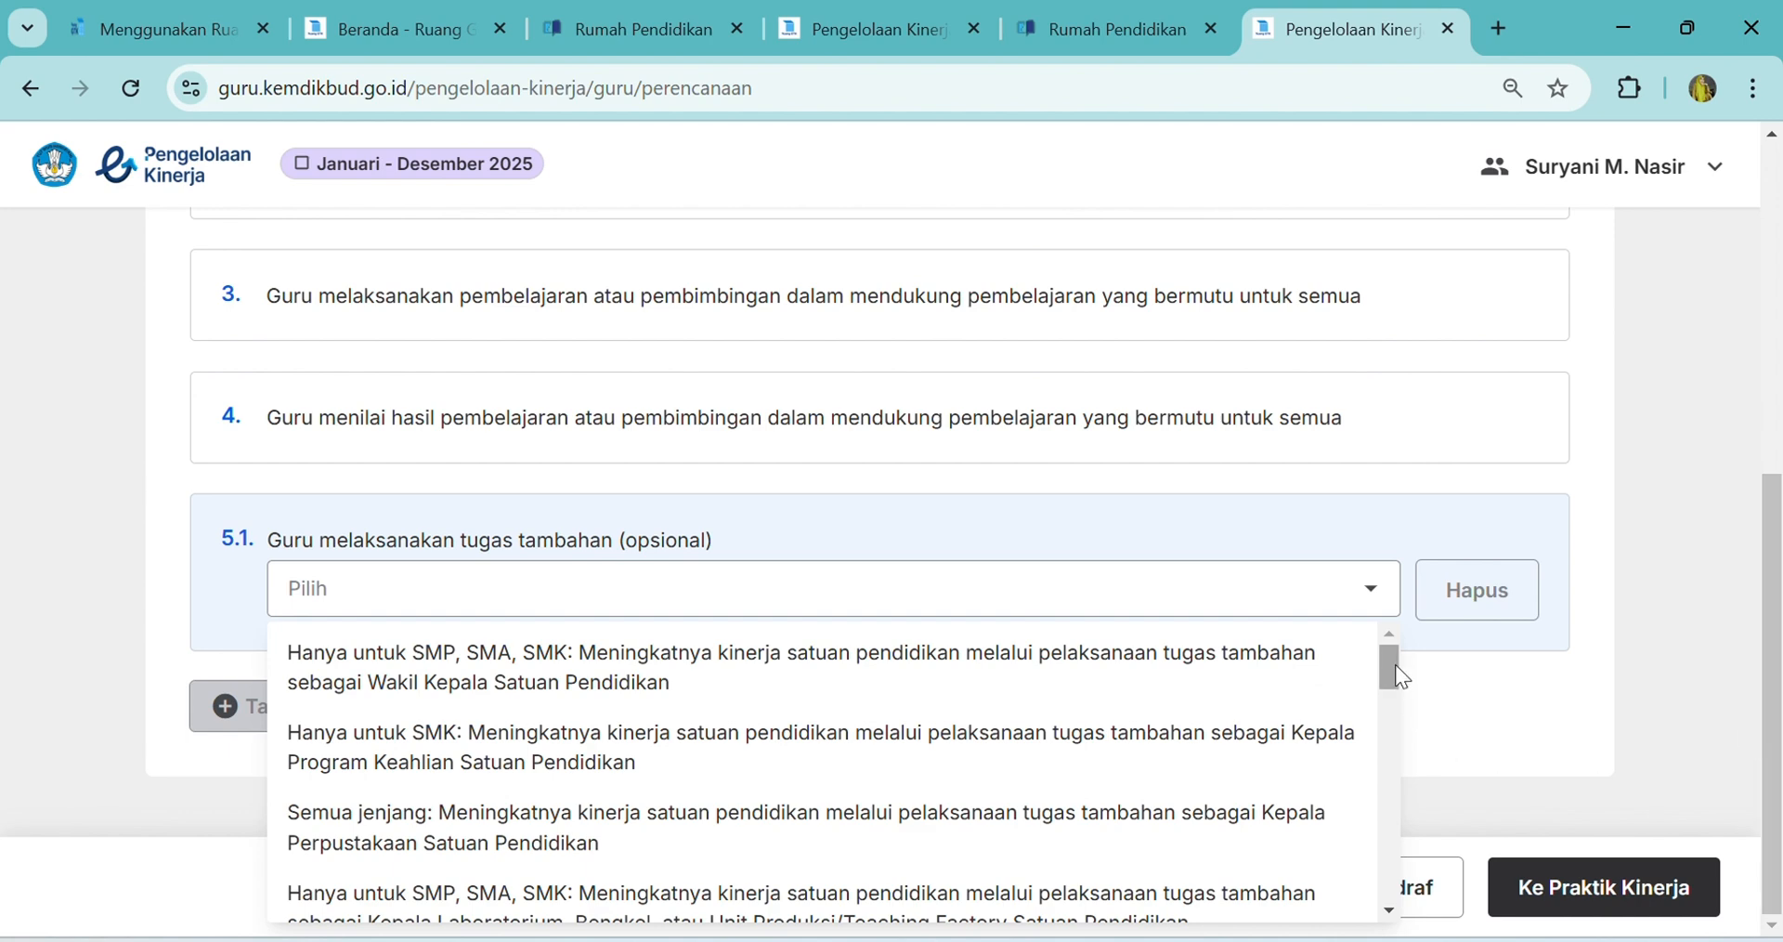
{"action": "left_click_drag", "start_coordinate": [1391, 661], "coordinate": [1391, 881]}
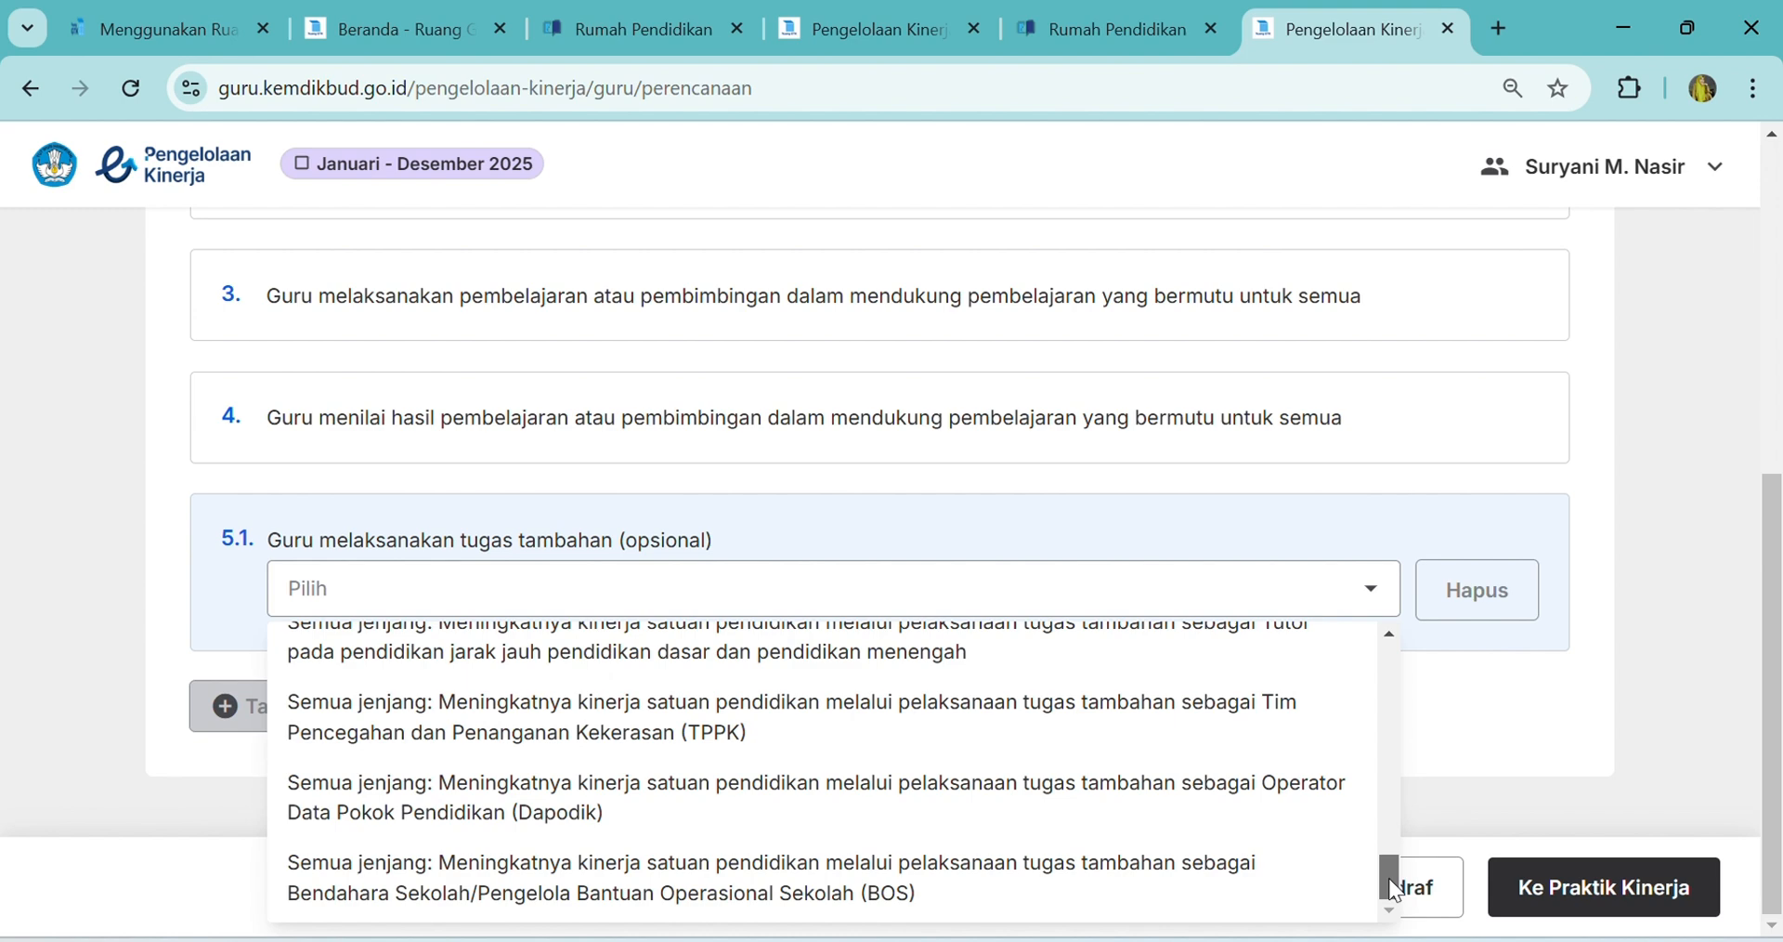
{"action": "left_click", "coordinate": [1444, 761]}
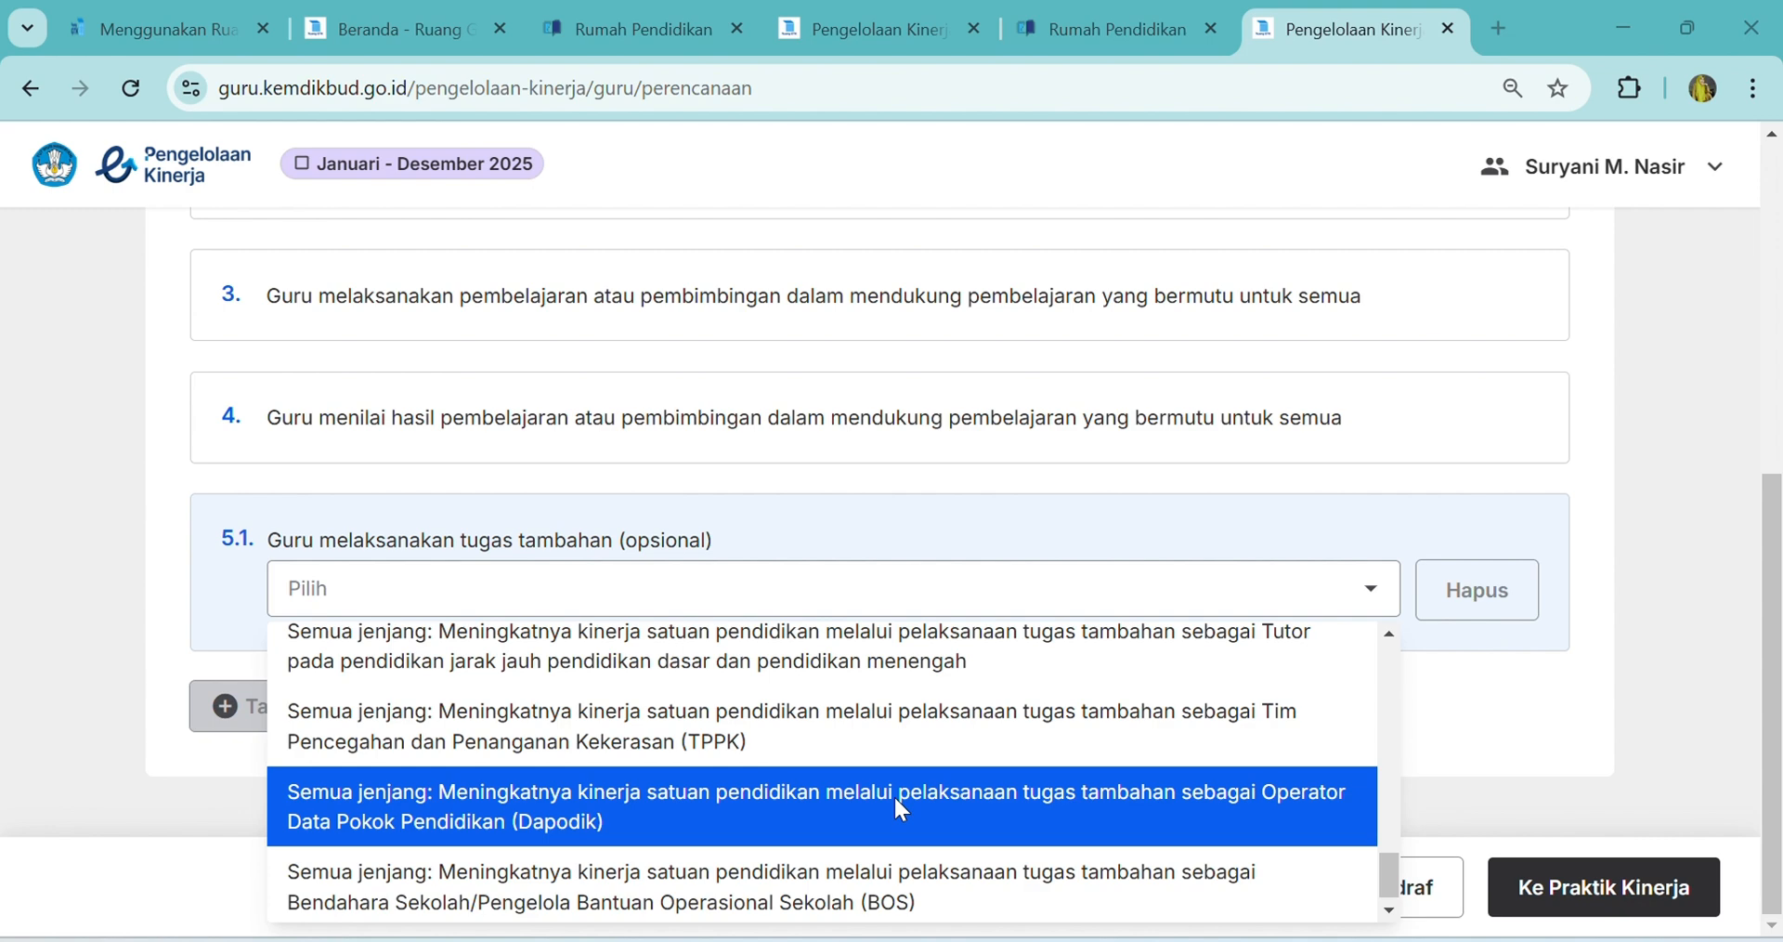
{"action": "left_click", "coordinate": [838, 816]}
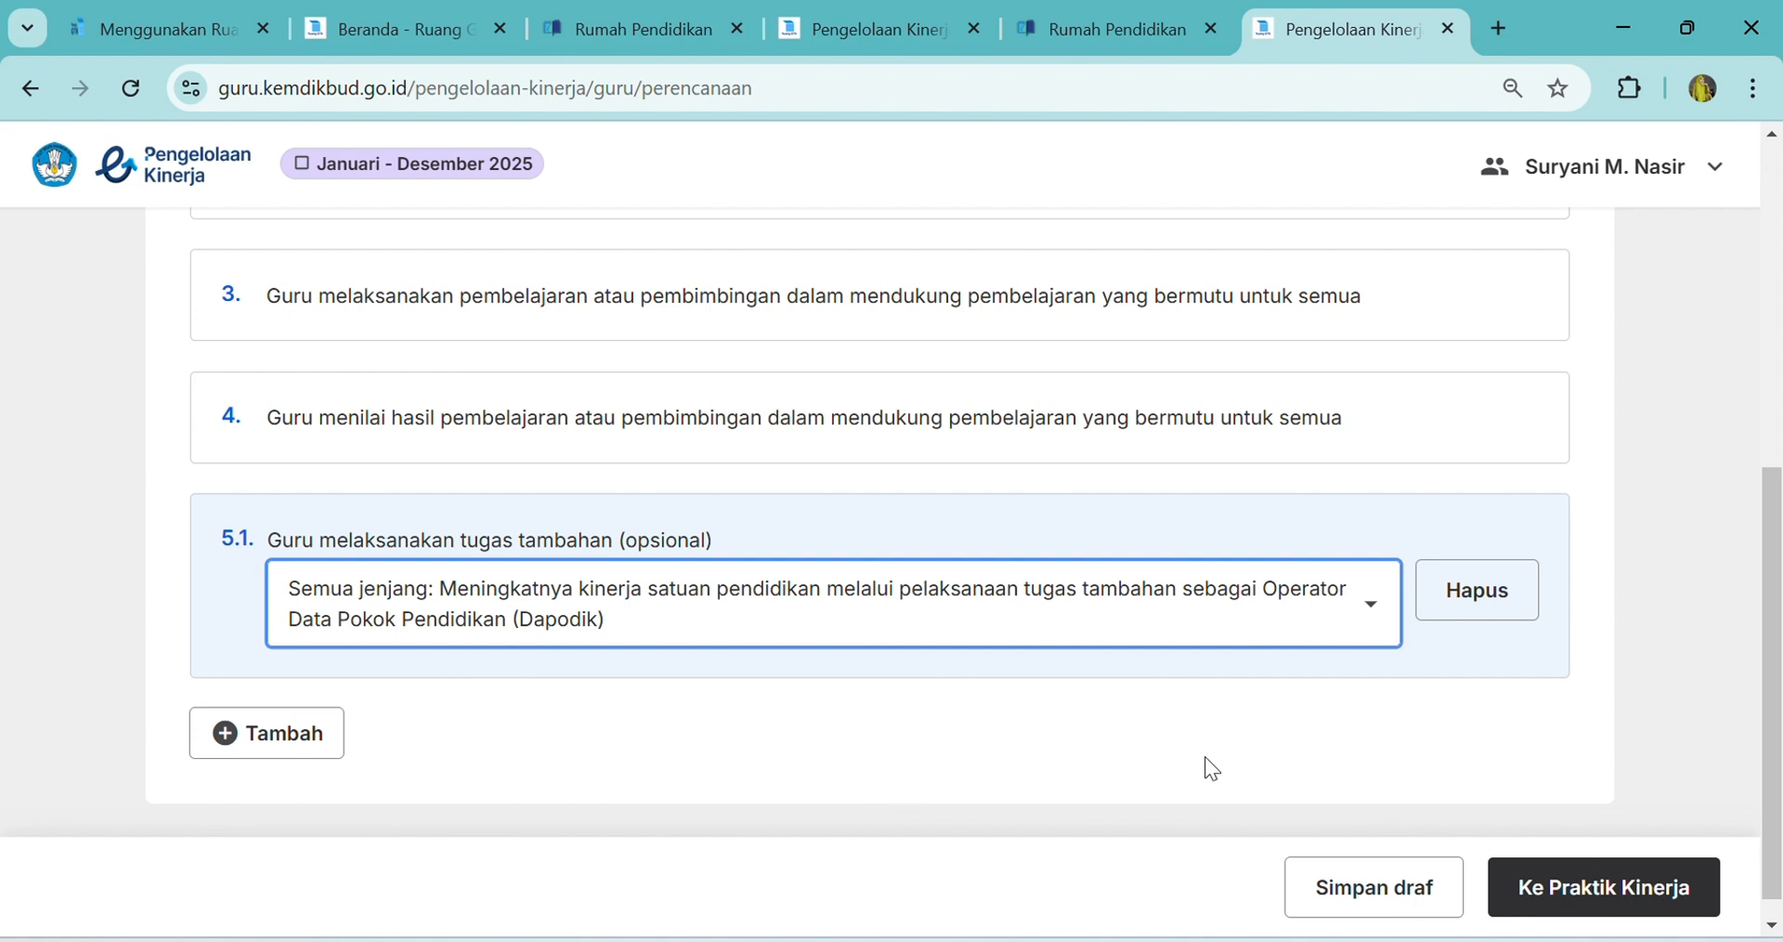
Finish the Pelaksanaan Tugas Pokok 5M stage and proceed to Praktik Kinerja
{"action": "left_click_drag", "start_coordinate": [1776, 666], "coordinate": [1777, 681]}
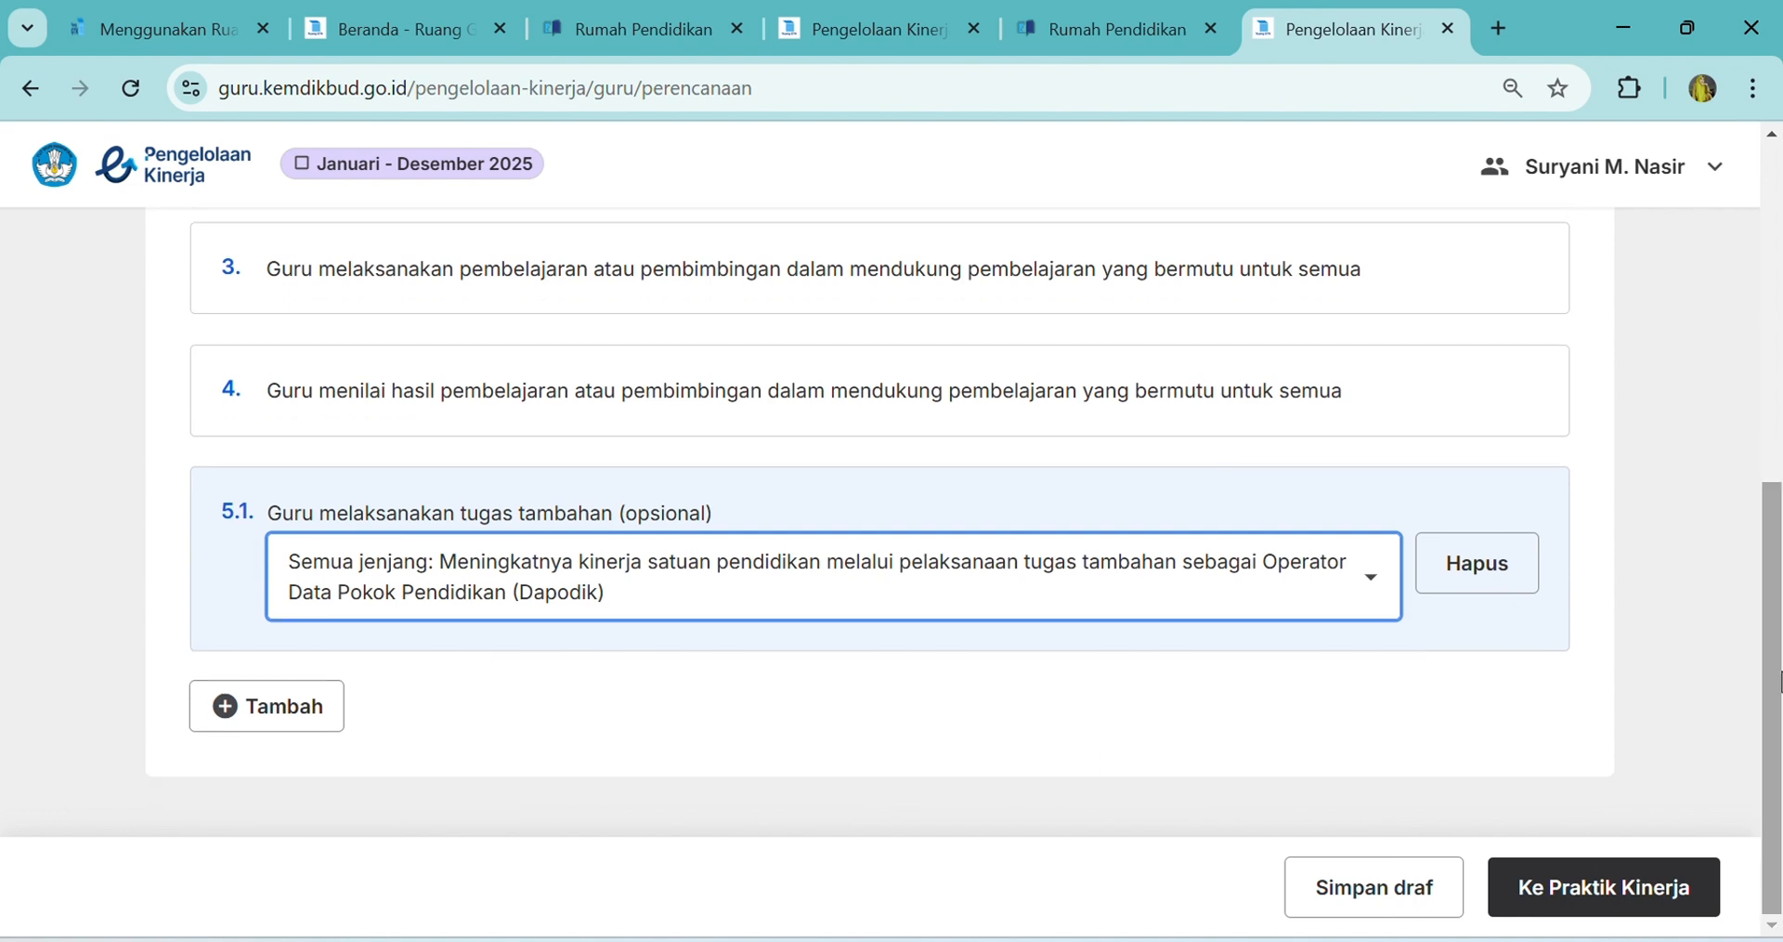
{"action": "left_click", "coordinate": [736, 56]}
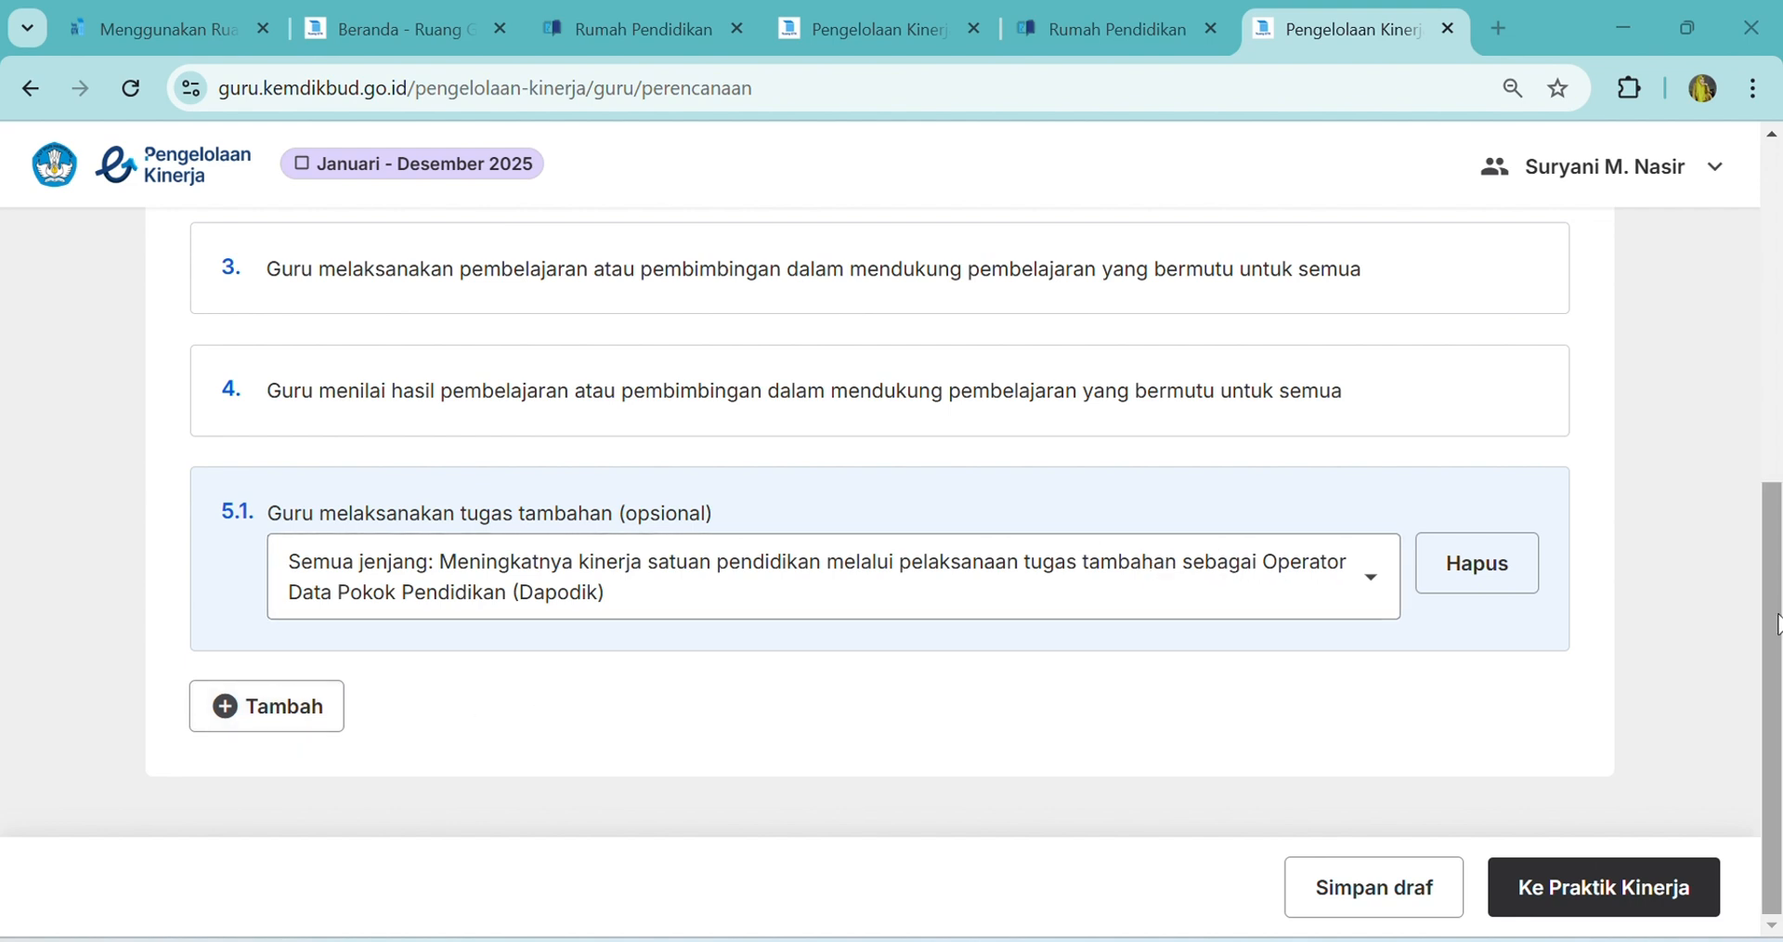
{"action": "left_click_drag", "start_coordinate": [1779, 624], "coordinate": [1771, 662]}
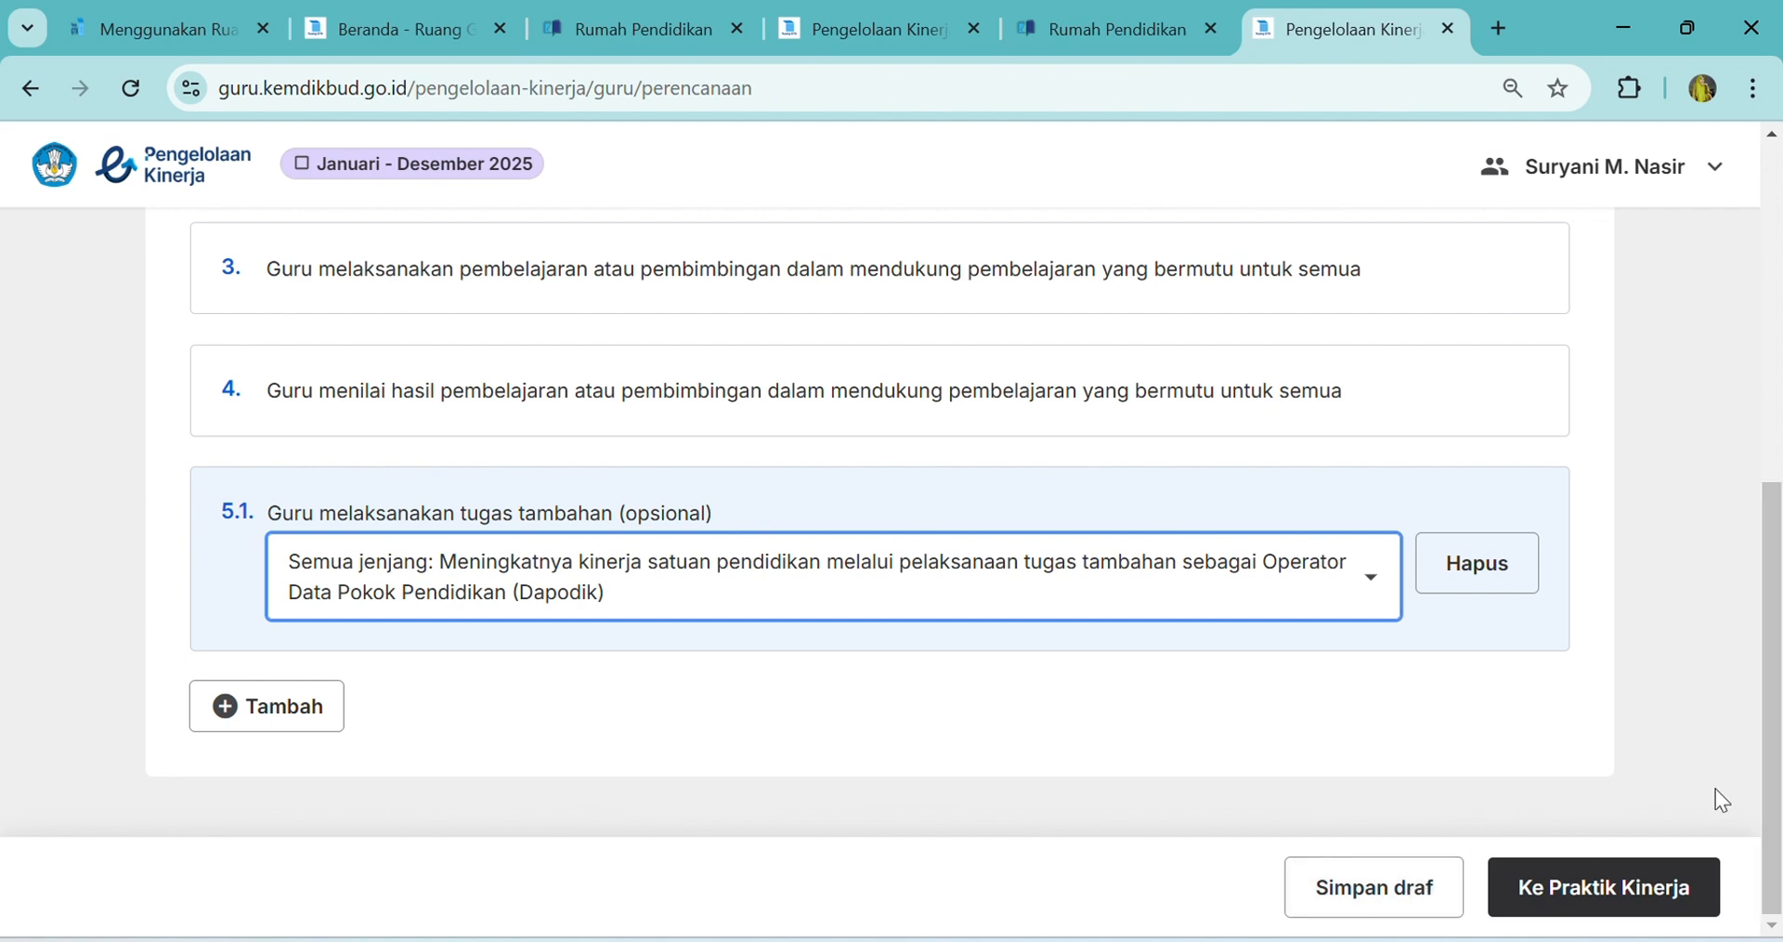
{"action": "left_click", "coordinate": [1612, 898]}
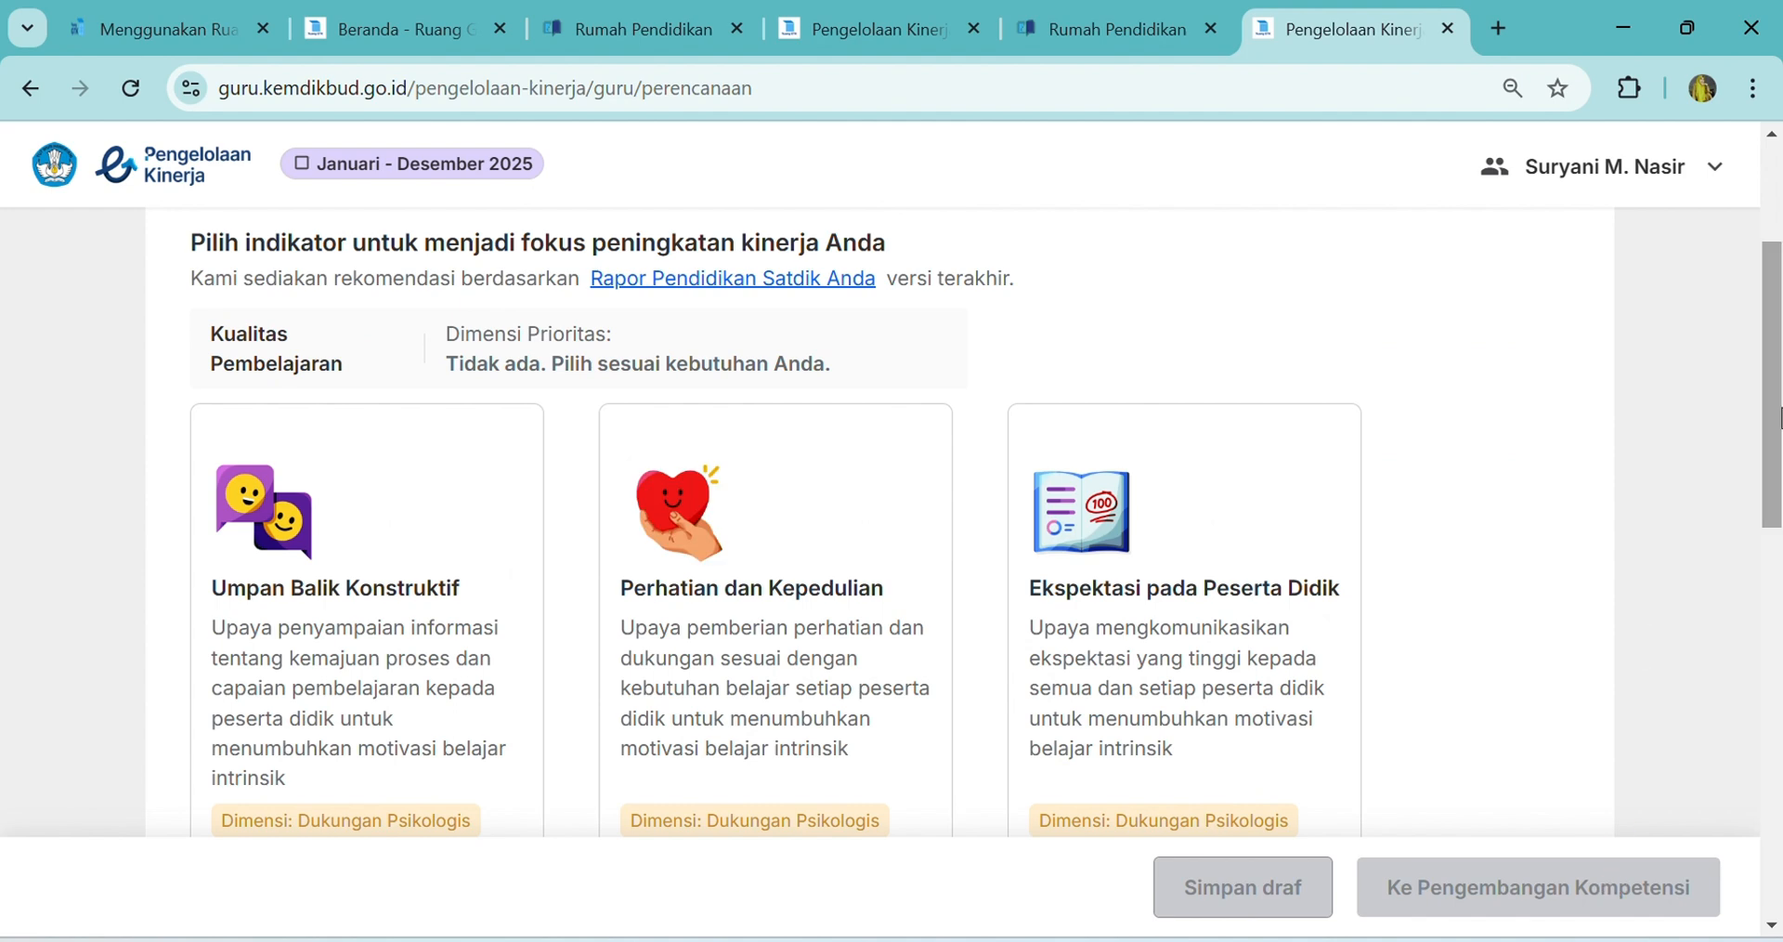
Review the Praktik Kinerja indicators and choose Aktivitas Interaktif as the performance improvement focus
{"action": "left_click_drag", "start_coordinate": [1771, 426], "coordinate": [1774, 377]}
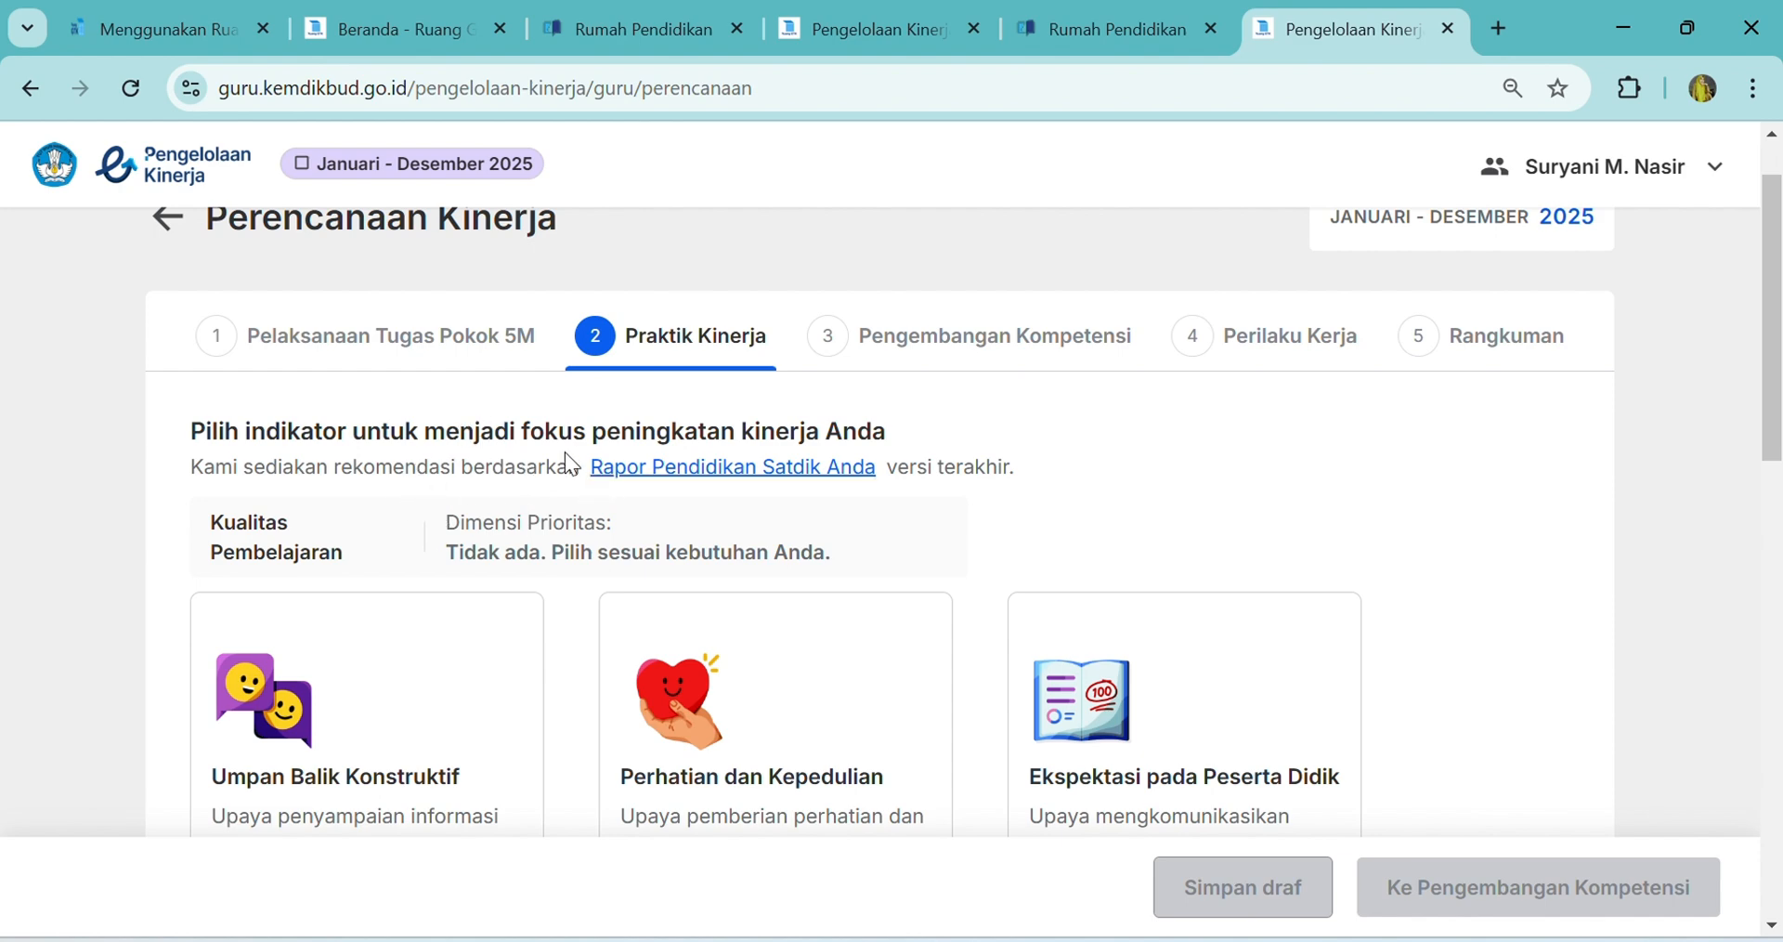
{"action": "scroll", "coordinate": [1776, 451], "scroll_direction": "down", "scroll_amount": 2}
{"action": "left_click_drag", "start_coordinate": [1779, 451], "coordinate": [1772, 513]}
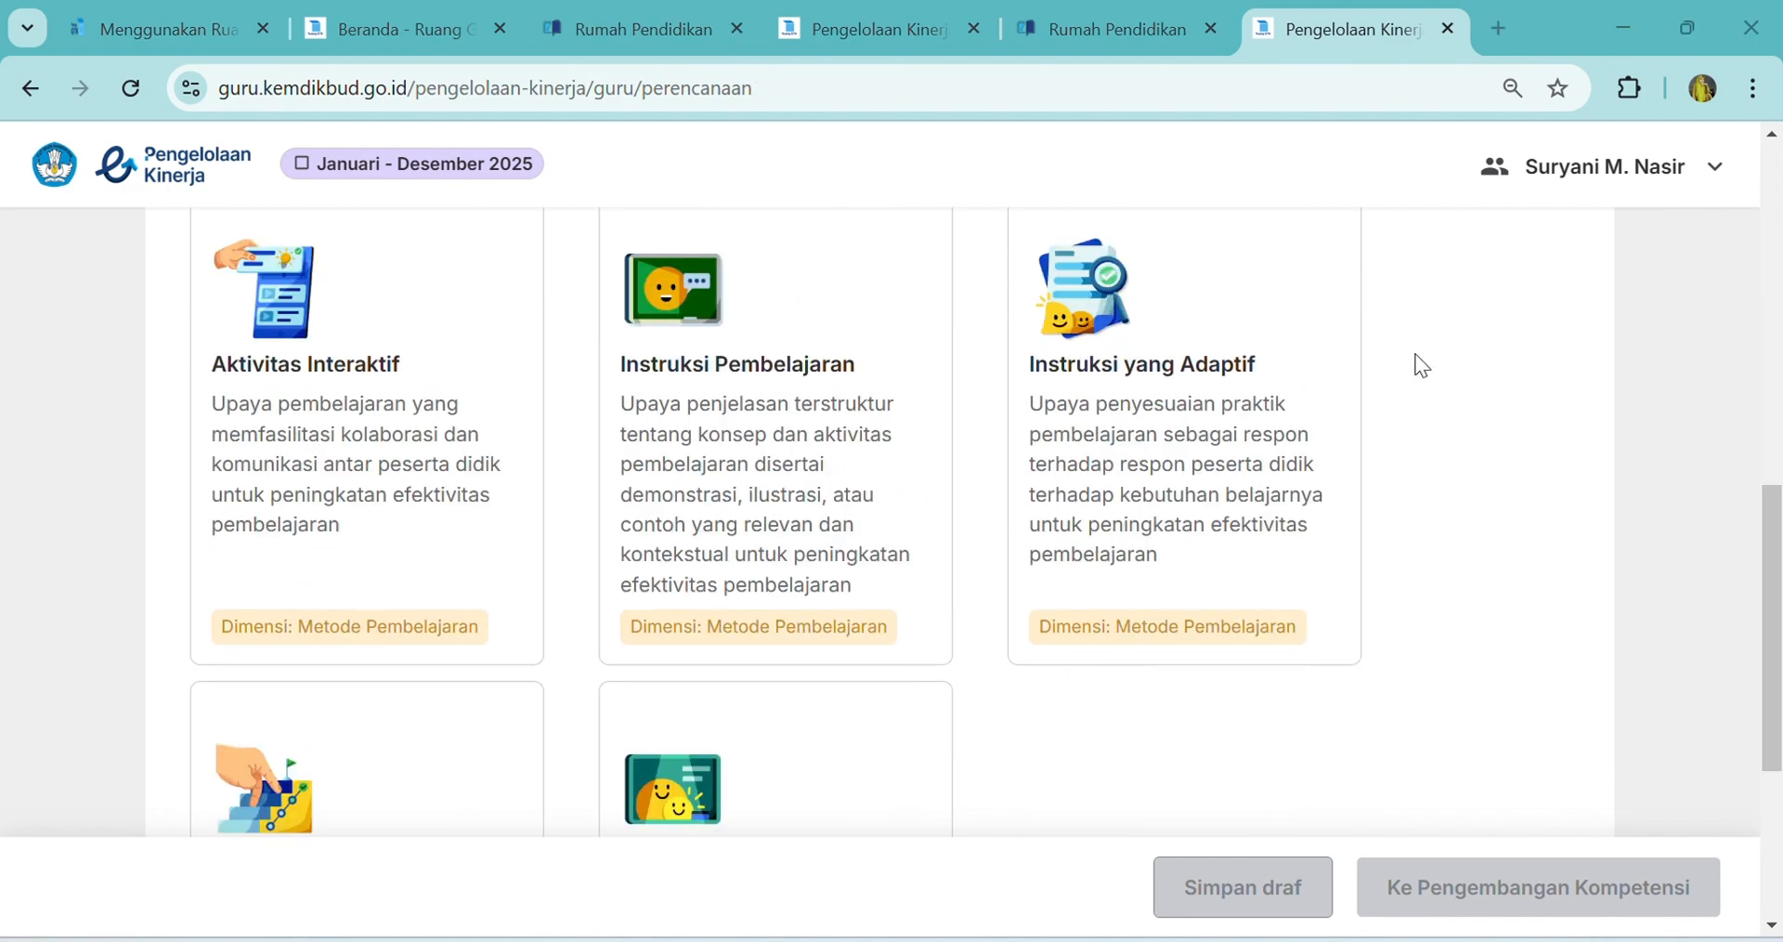
{"action": "left_click_drag", "start_coordinate": [1779, 585], "coordinate": [1769, 415]}
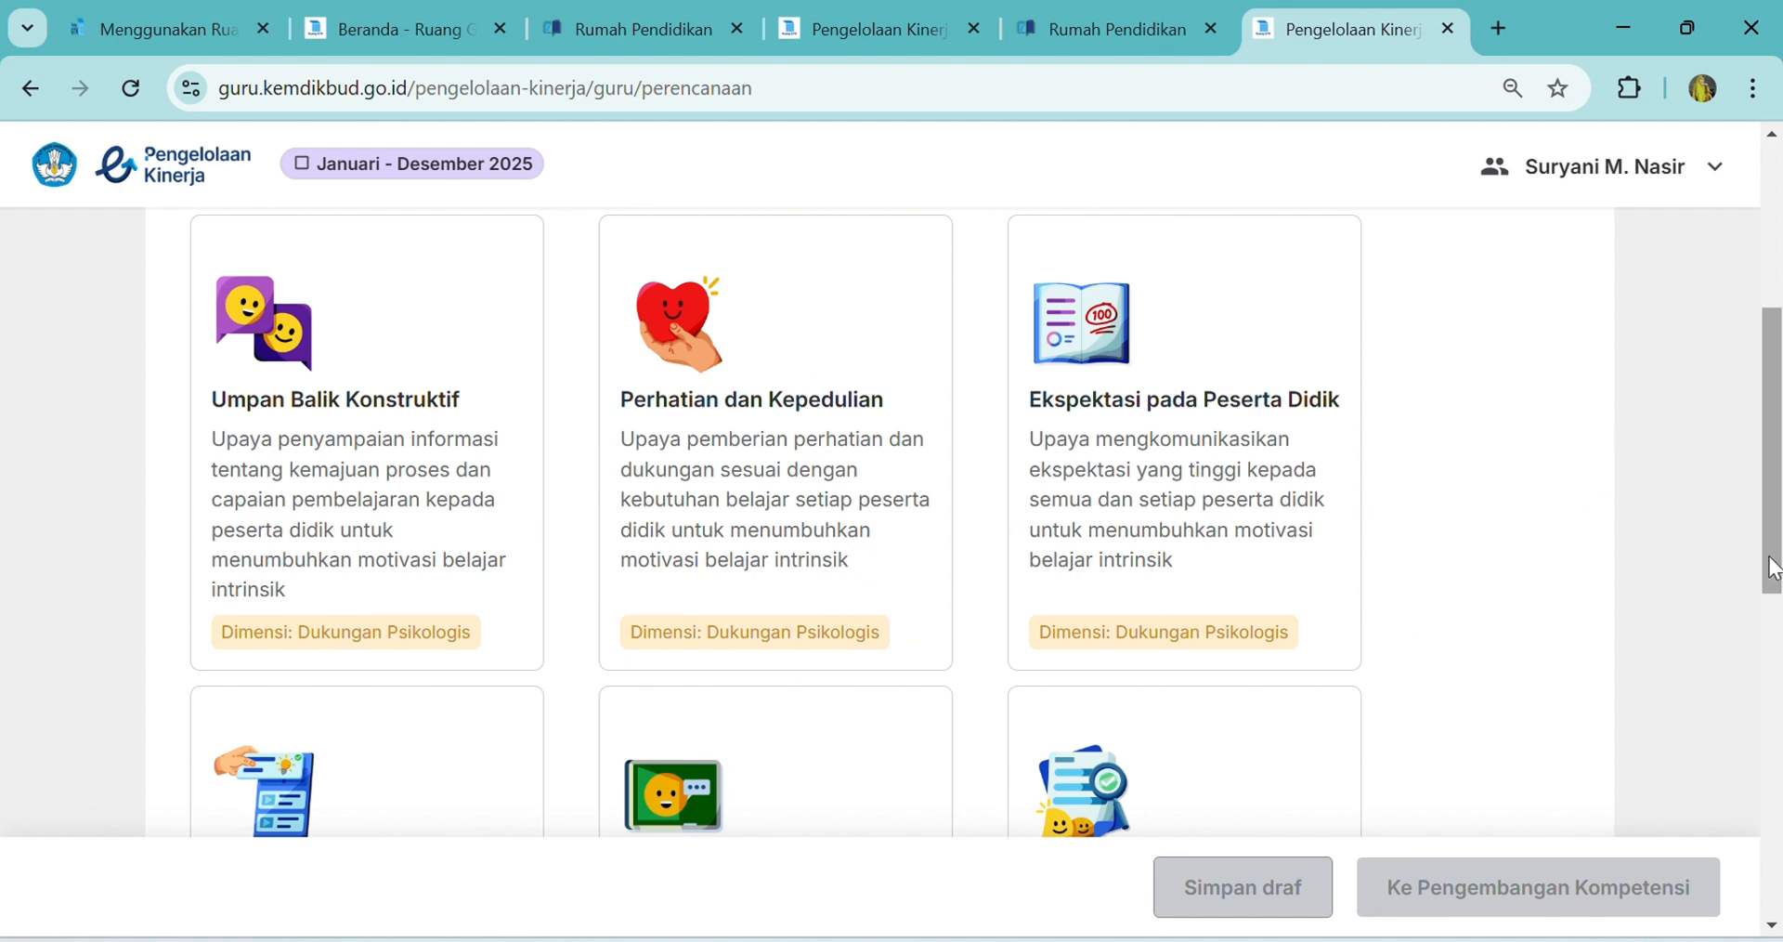
{"action": "left_click_drag", "start_coordinate": [1774, 568], "coordinate": [1775, 659]}
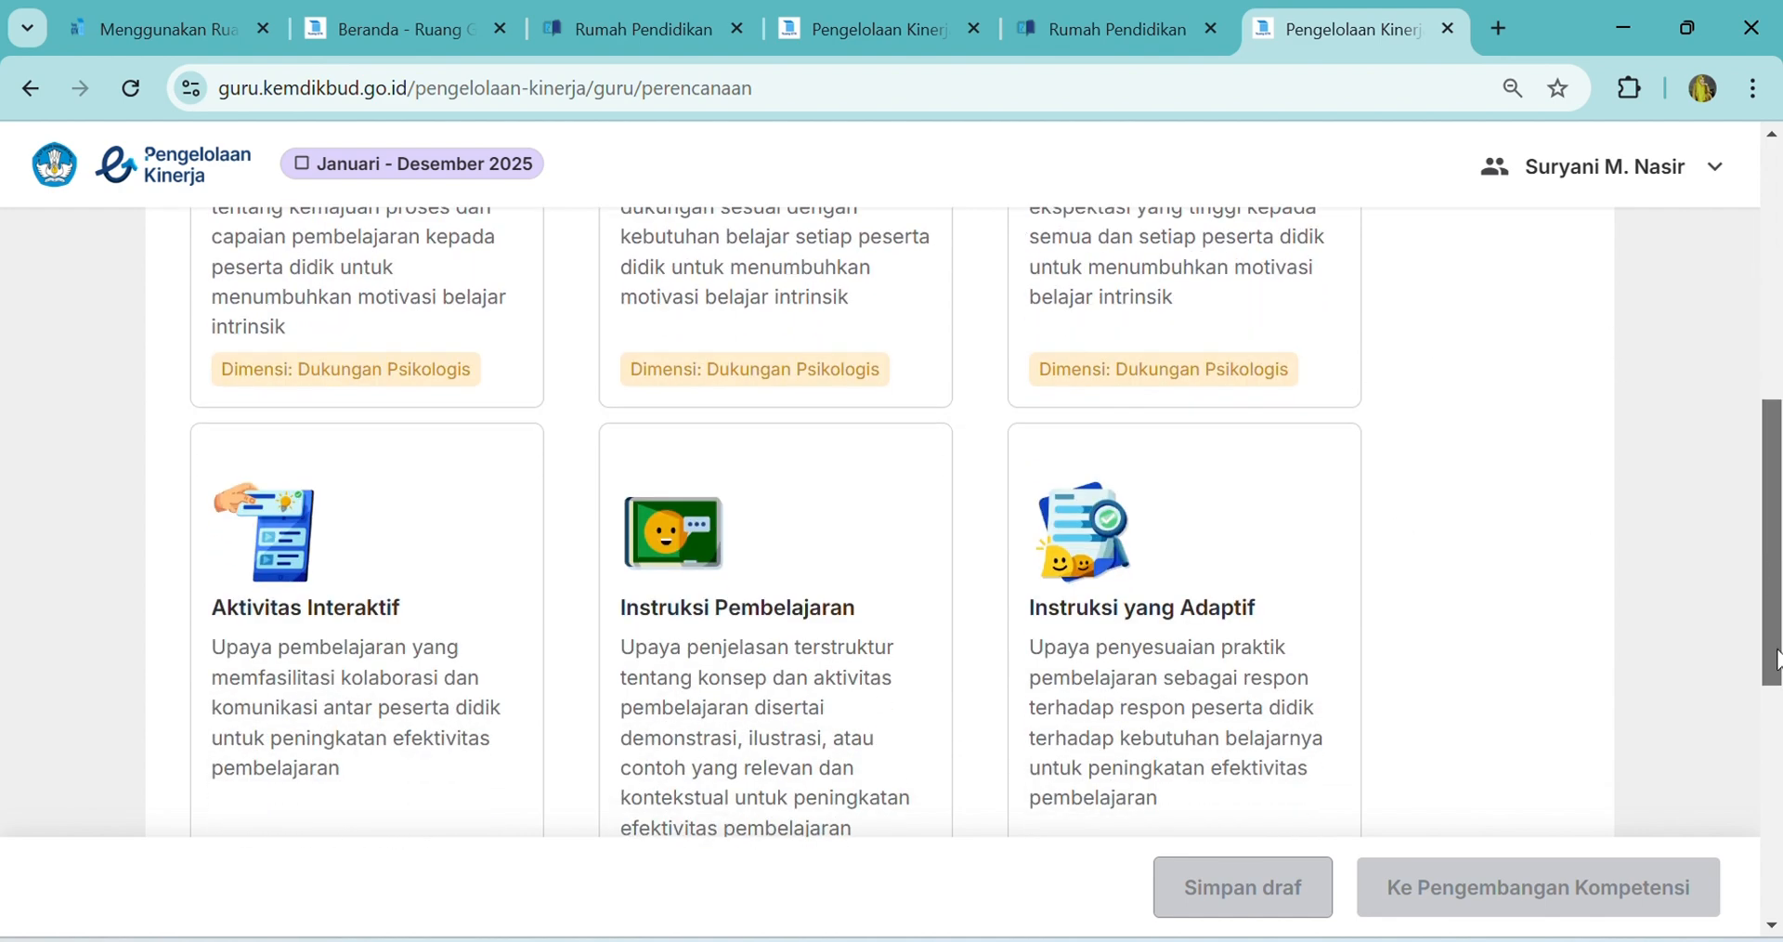
{"action": "scroll", "coordinate": [1776, 660], "scroll_direction": "down", "scroll_amount": 2}
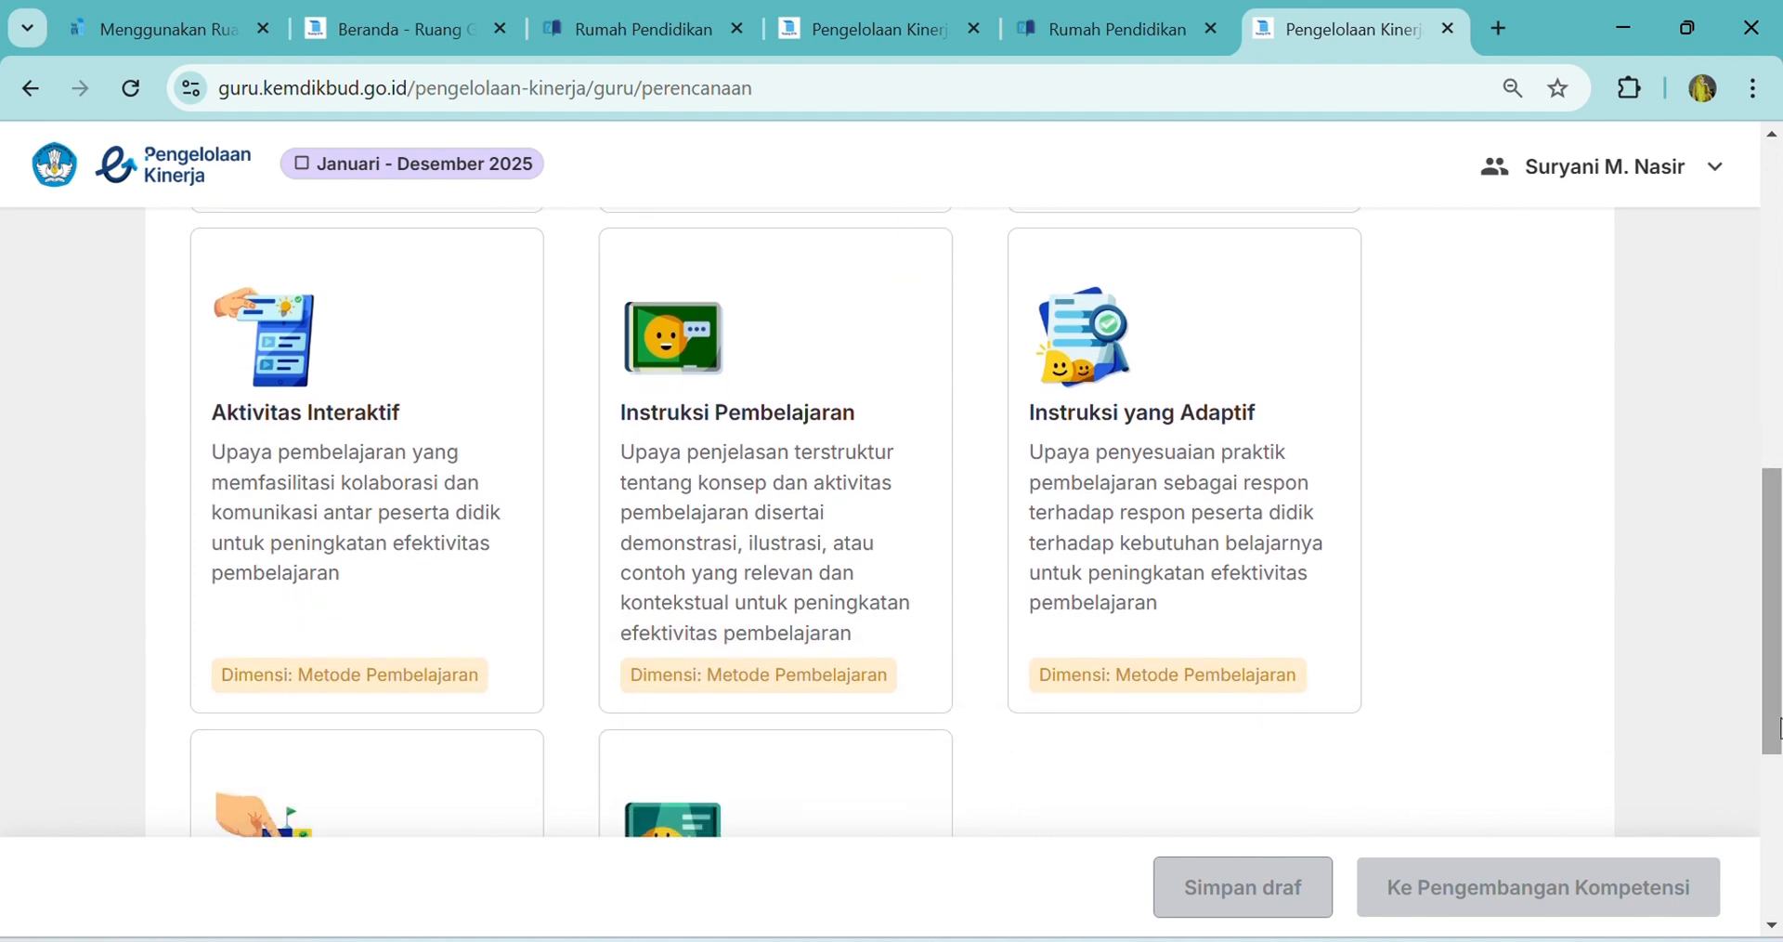
{"action": "left_click", "coordinate": [238, 454]}
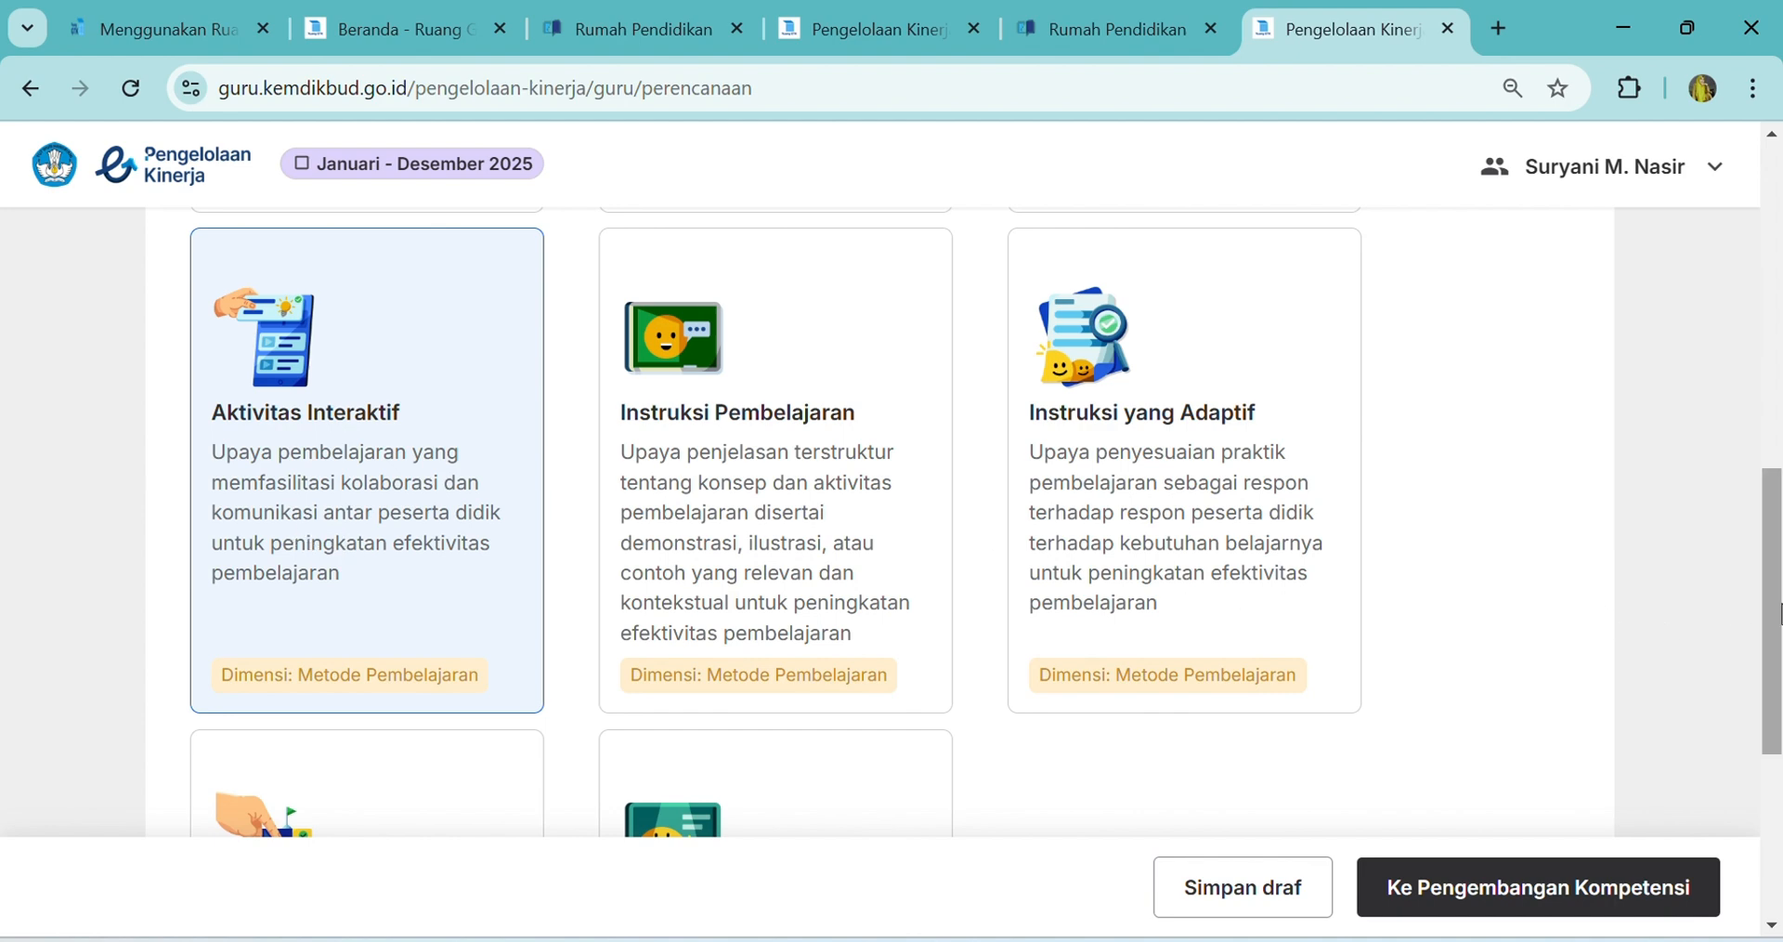
Look over the remaining indicator cards, keep Aktivitas Interaktif selected and proceed to Pengembangan Kompetensi
{"action": "scroll", "coordinate": [1778, 611], "scroll_direction": "down", "scroll_amount": 1}
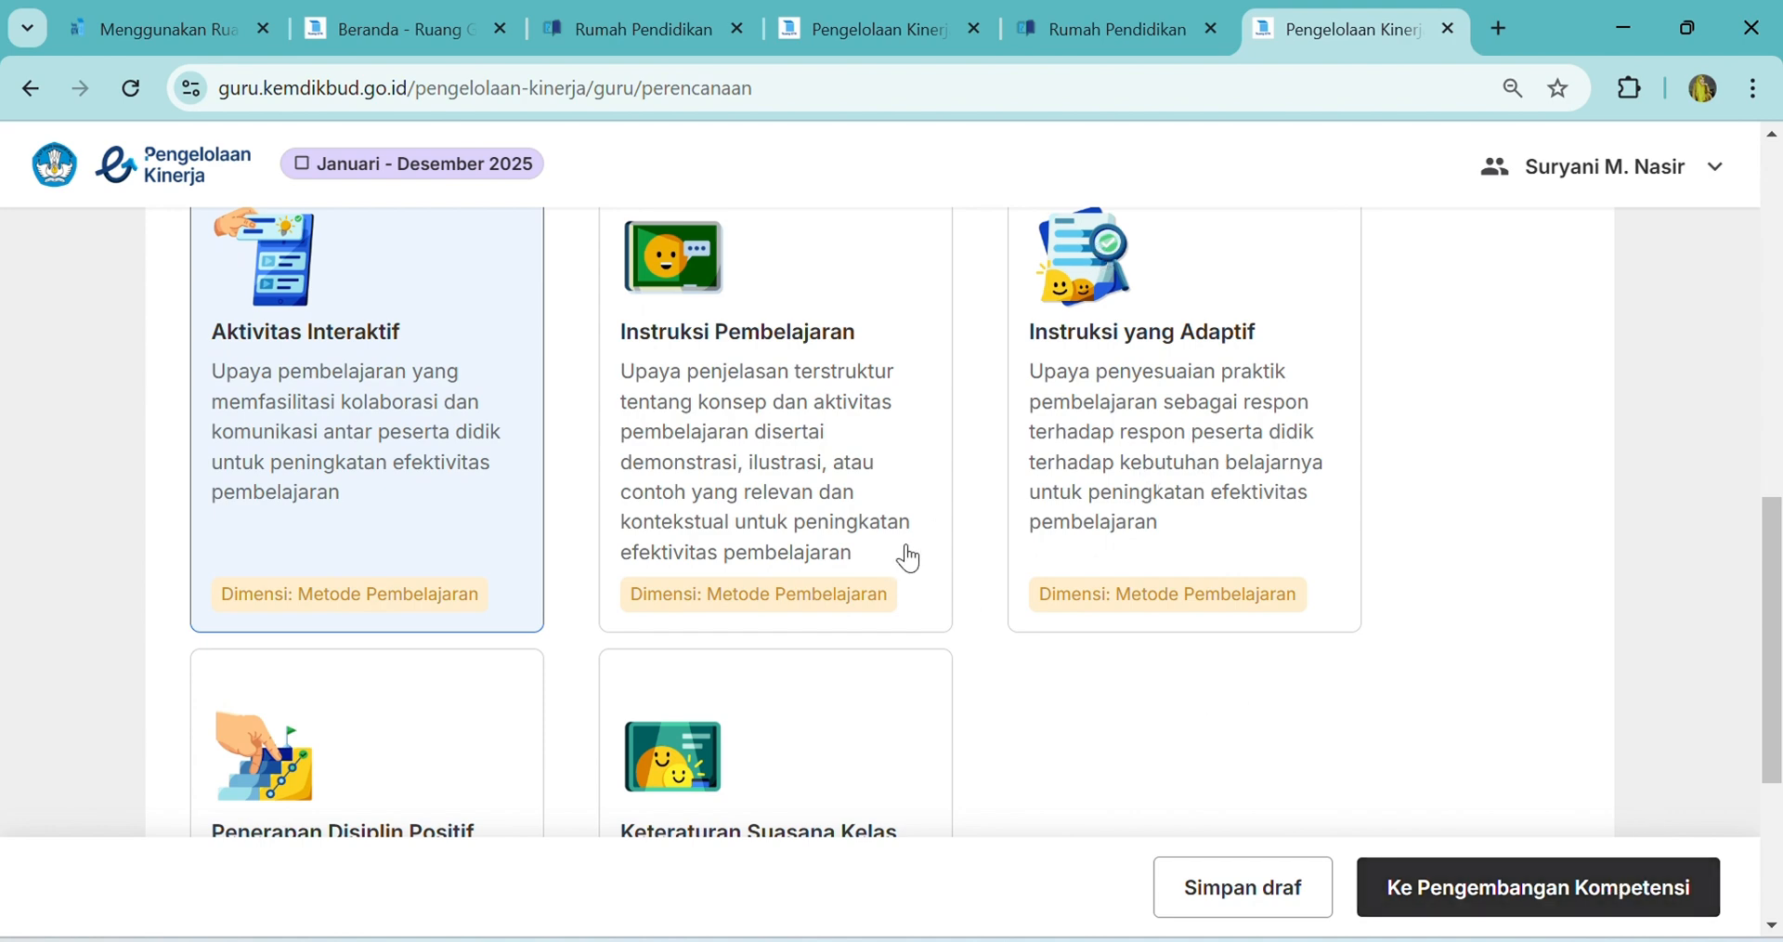
{"action": "scroll", "coordinate": [1764, 465], "scroll_direction": "up", "scroll_amount": 5}
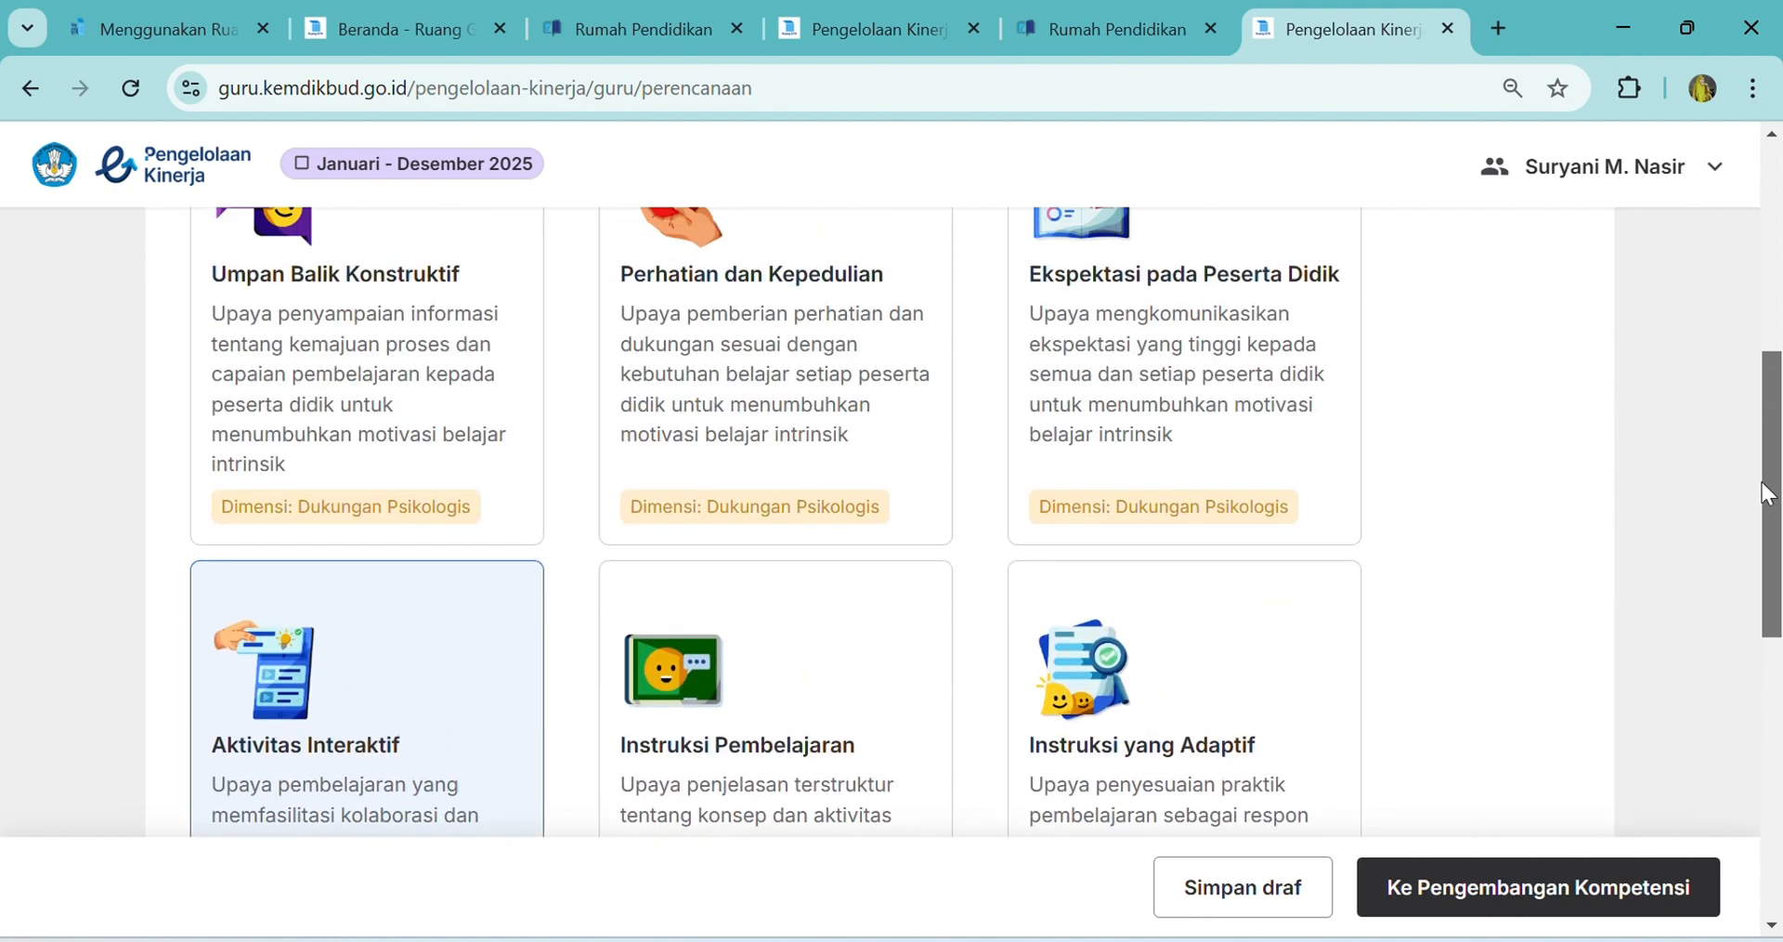
{"action": "scroll", "coordinate": [1760, 418], "scroll_direction": "up", "scroll_amount": 3}
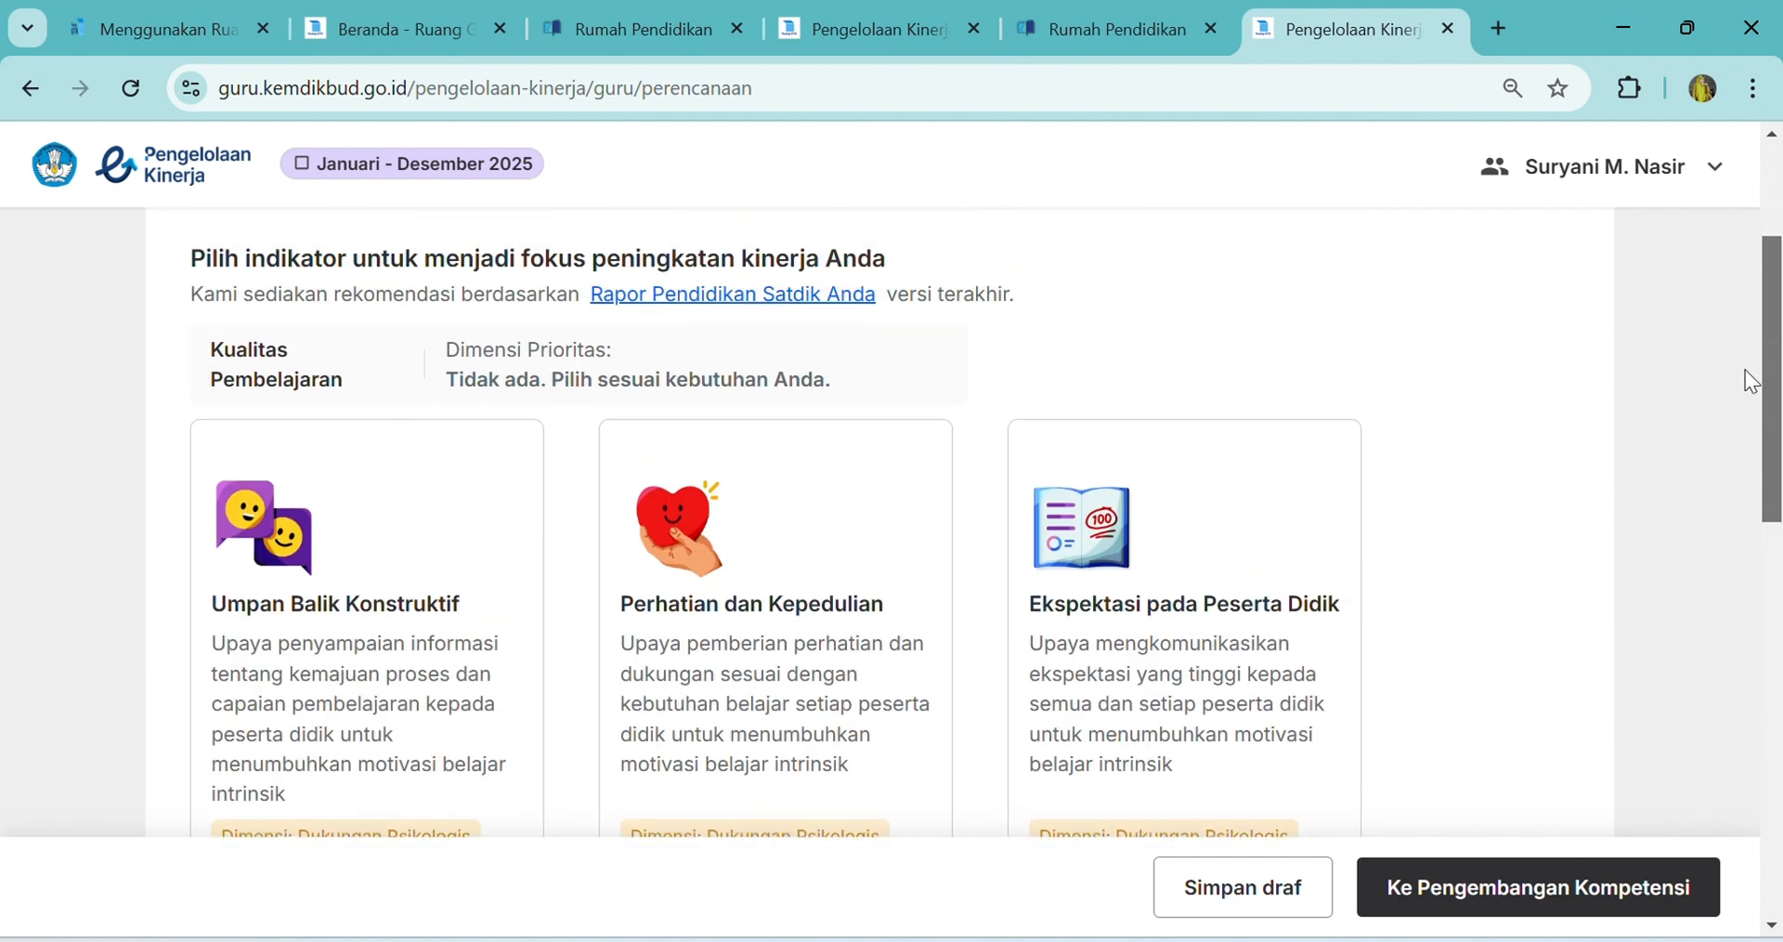
{"action": "scroll", "coordinate": [1756, 462], "scroll_direction": "down", "scroll_amount": 2}
{"action": "left_click_drag", "start_coordinate": [1756, 462], "coordinate": [1758, 610]}
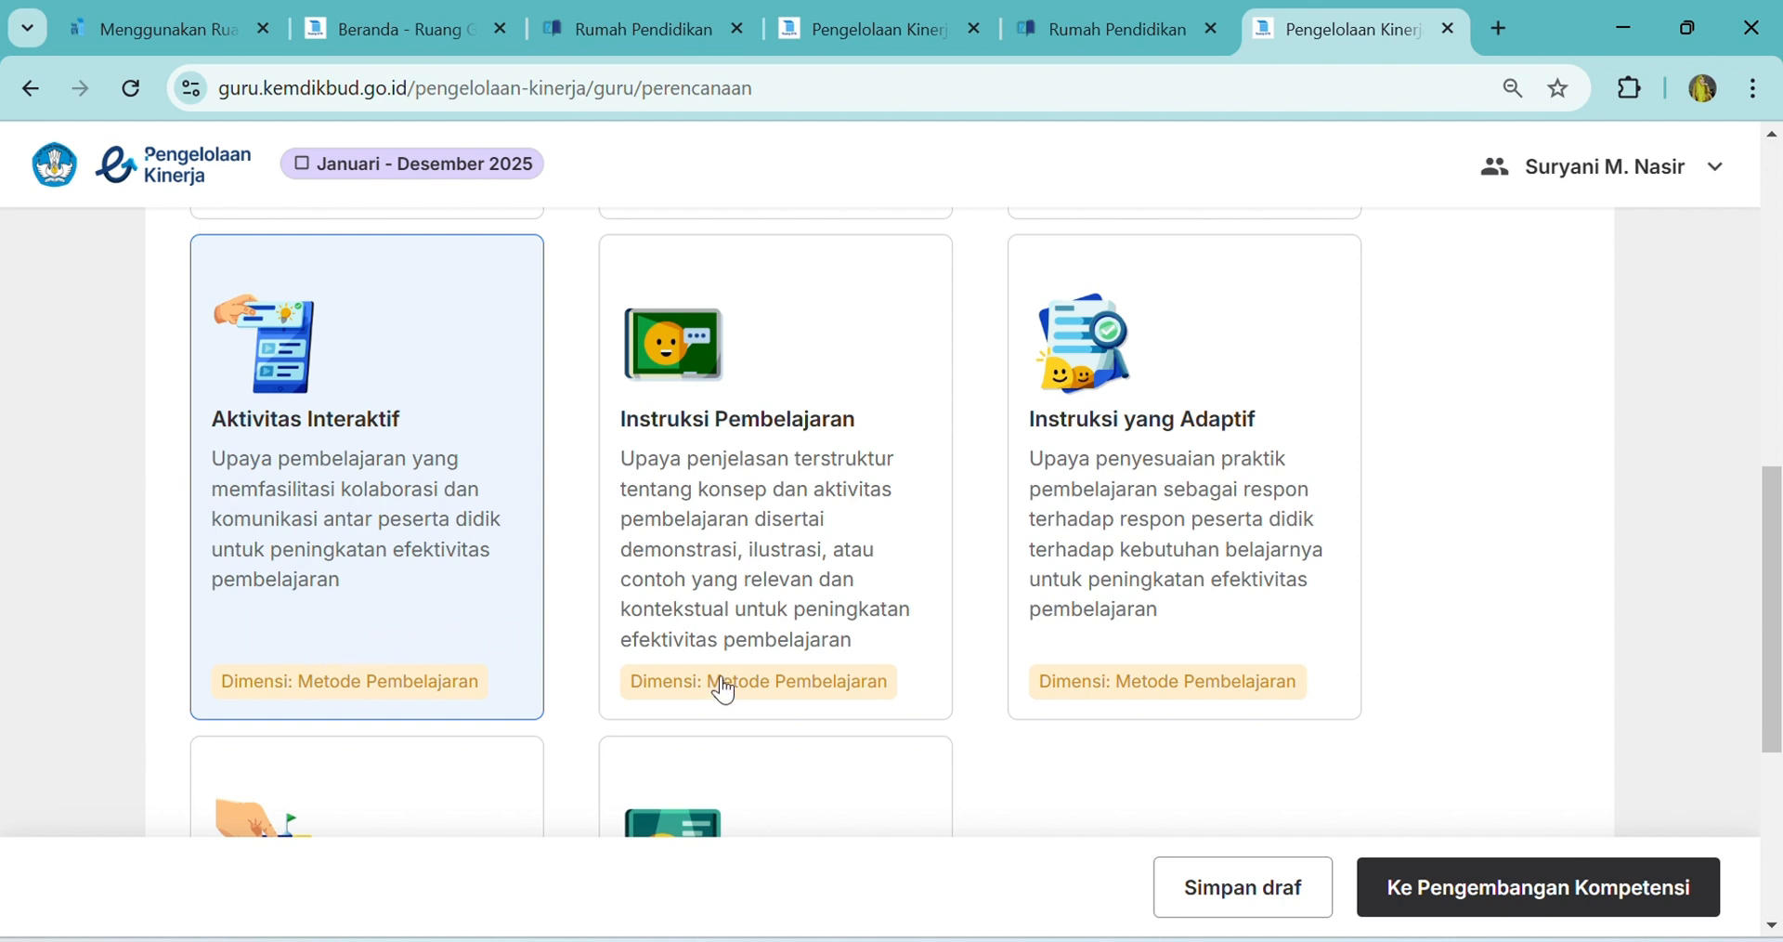
{"action": "left_click", "coordinate": [1484, 891]}
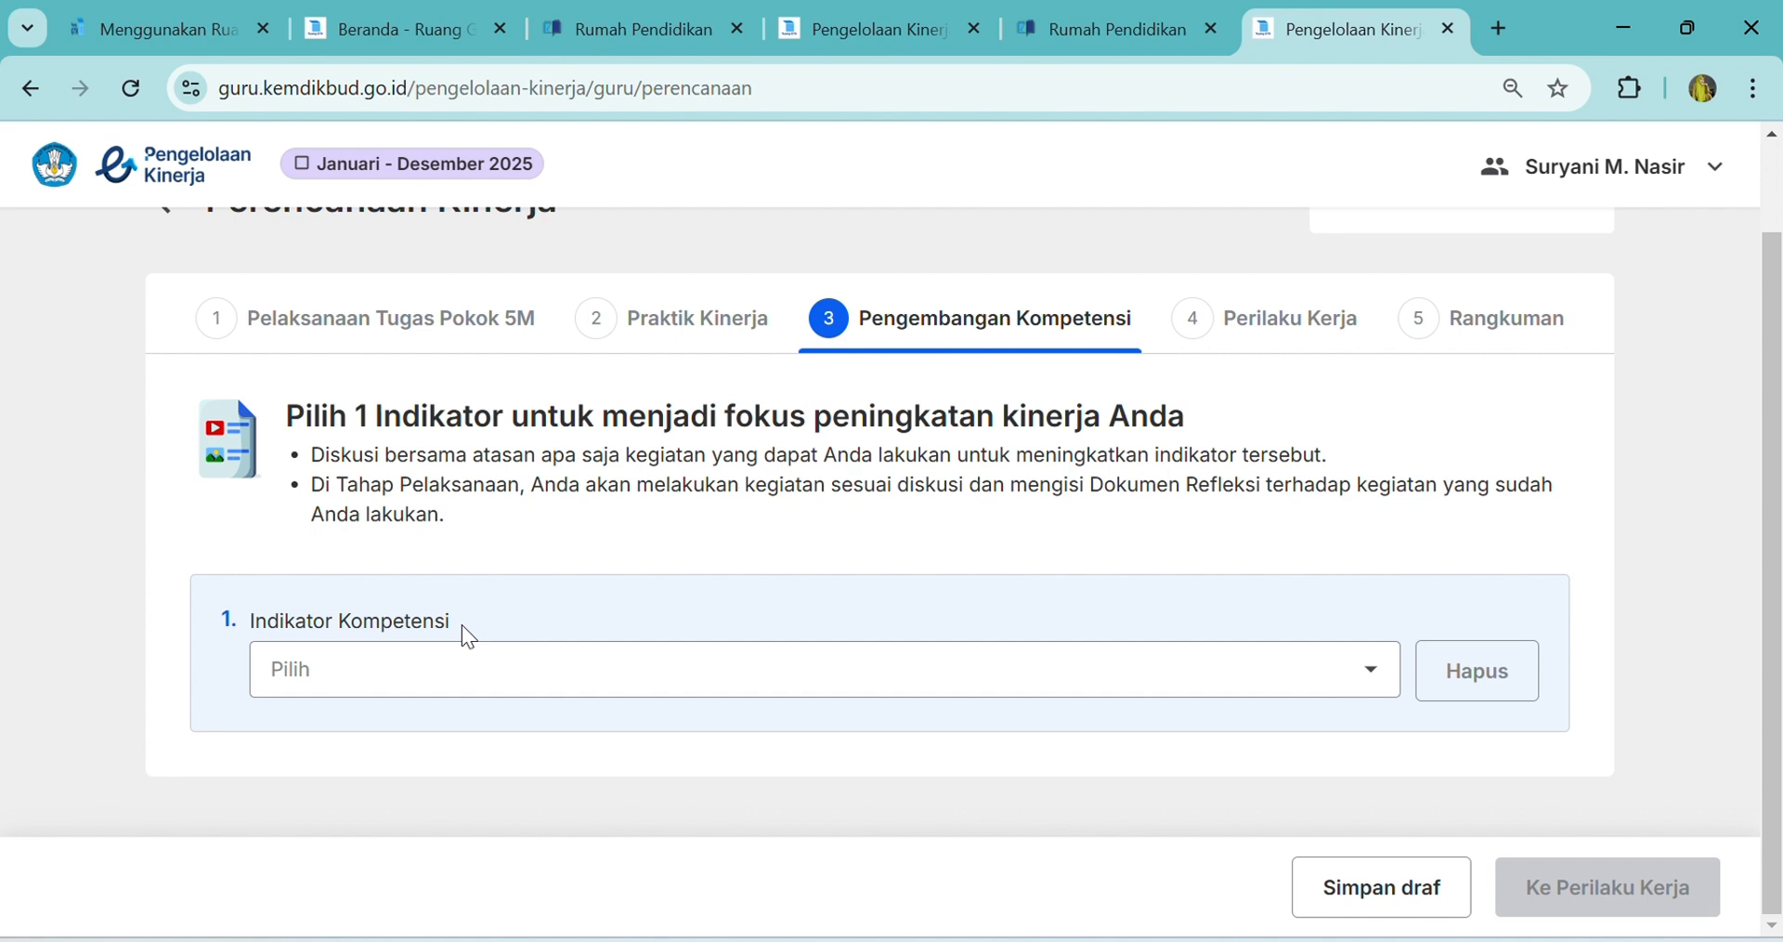
Set the Indikator Kompetensi to Lingkungan pembelajaran yang aman dan nyaman bagi peserta didik and proceed to Perilaku Kerja
{"action": "left_click", "coordinate": [734, 673]}
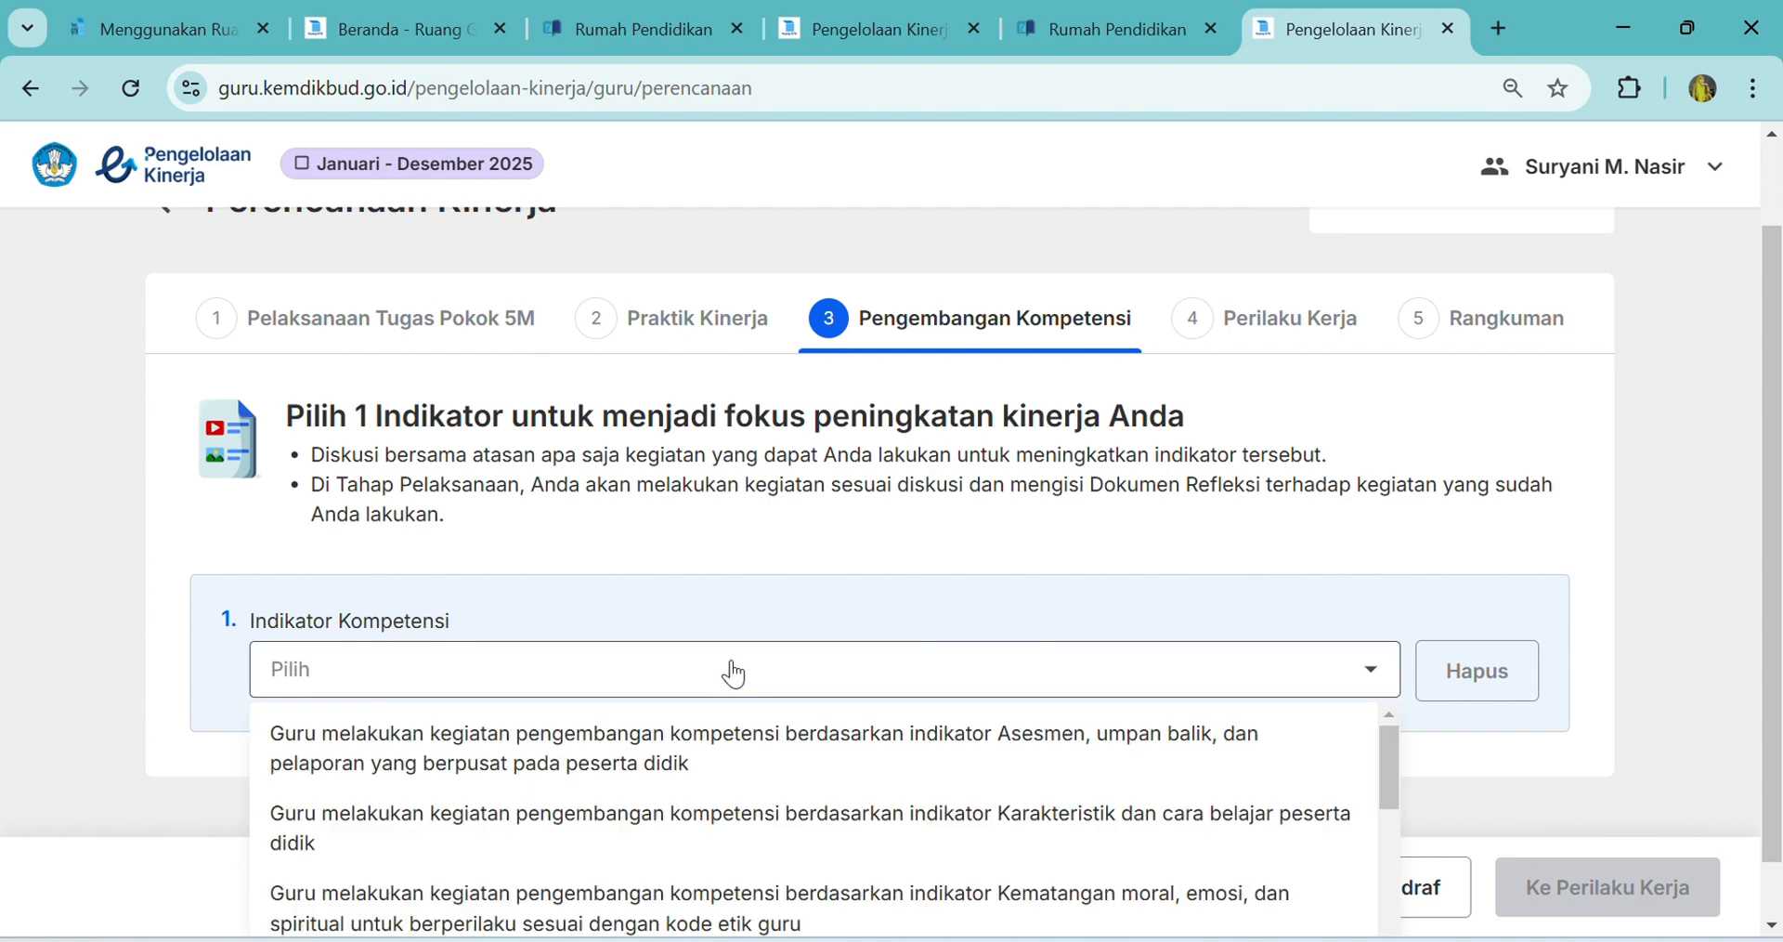
{"action": "left_click_drag", "start_coordinate": [1773, 548], "coordinate": [1779, 634]}
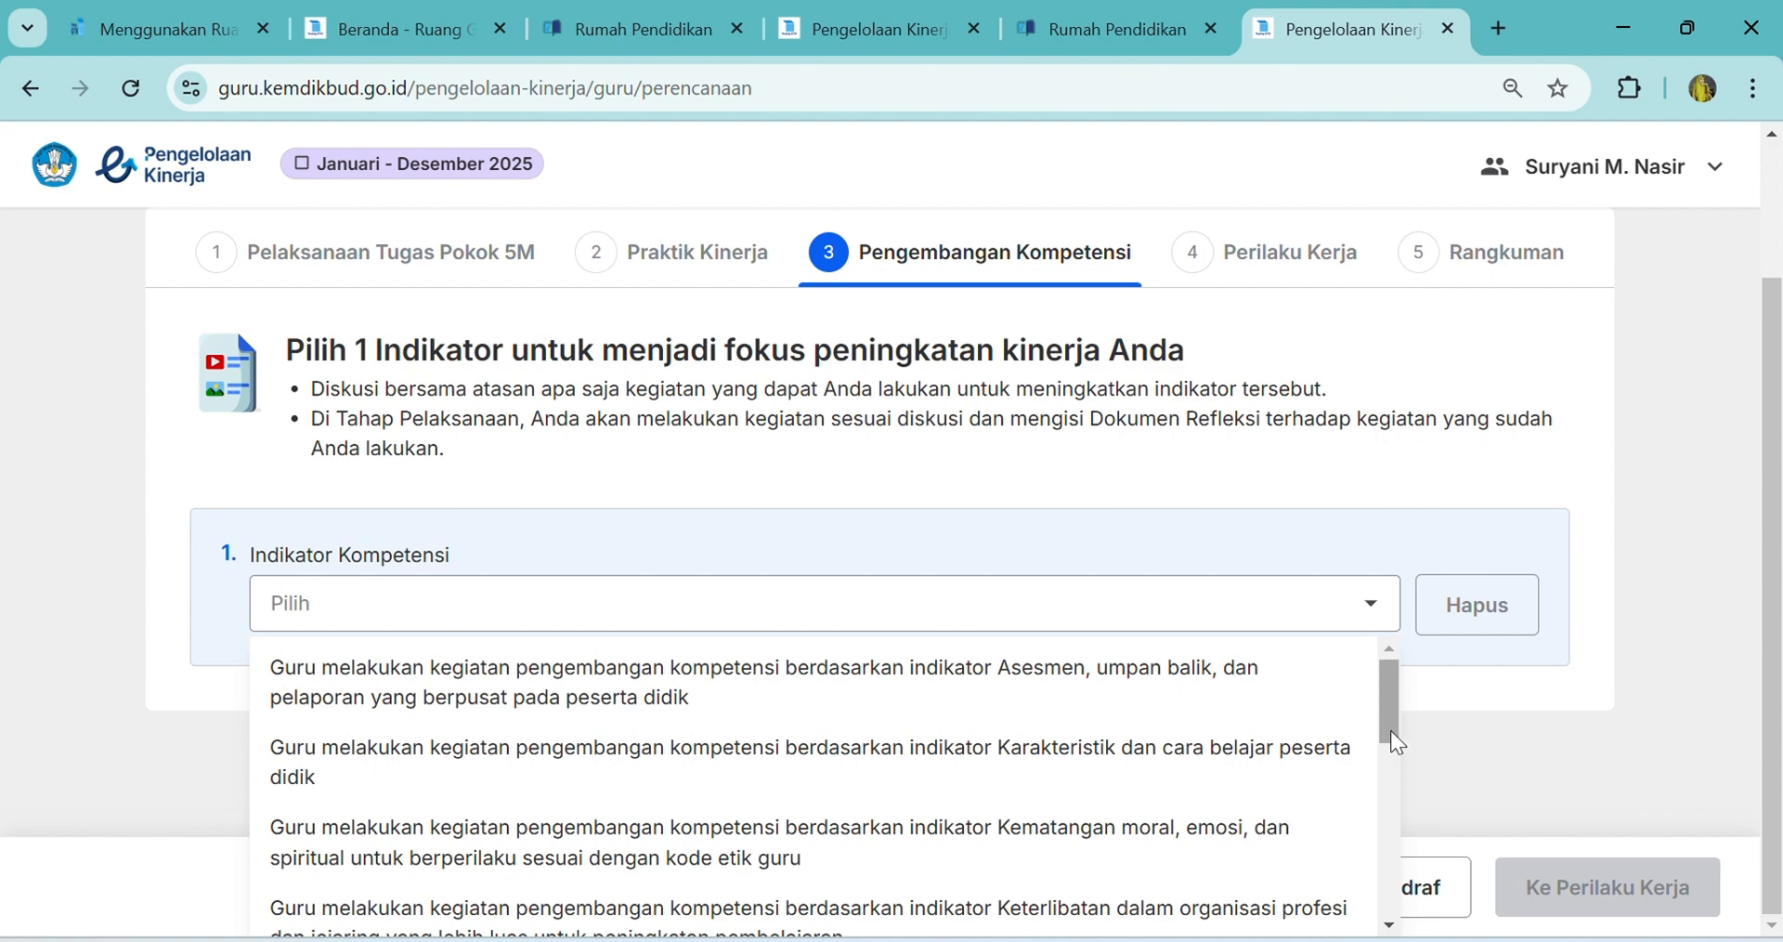
{"action": "left_click_drag", "start_coordinate": [1390, 730], "coordinate": [1390, 732]}
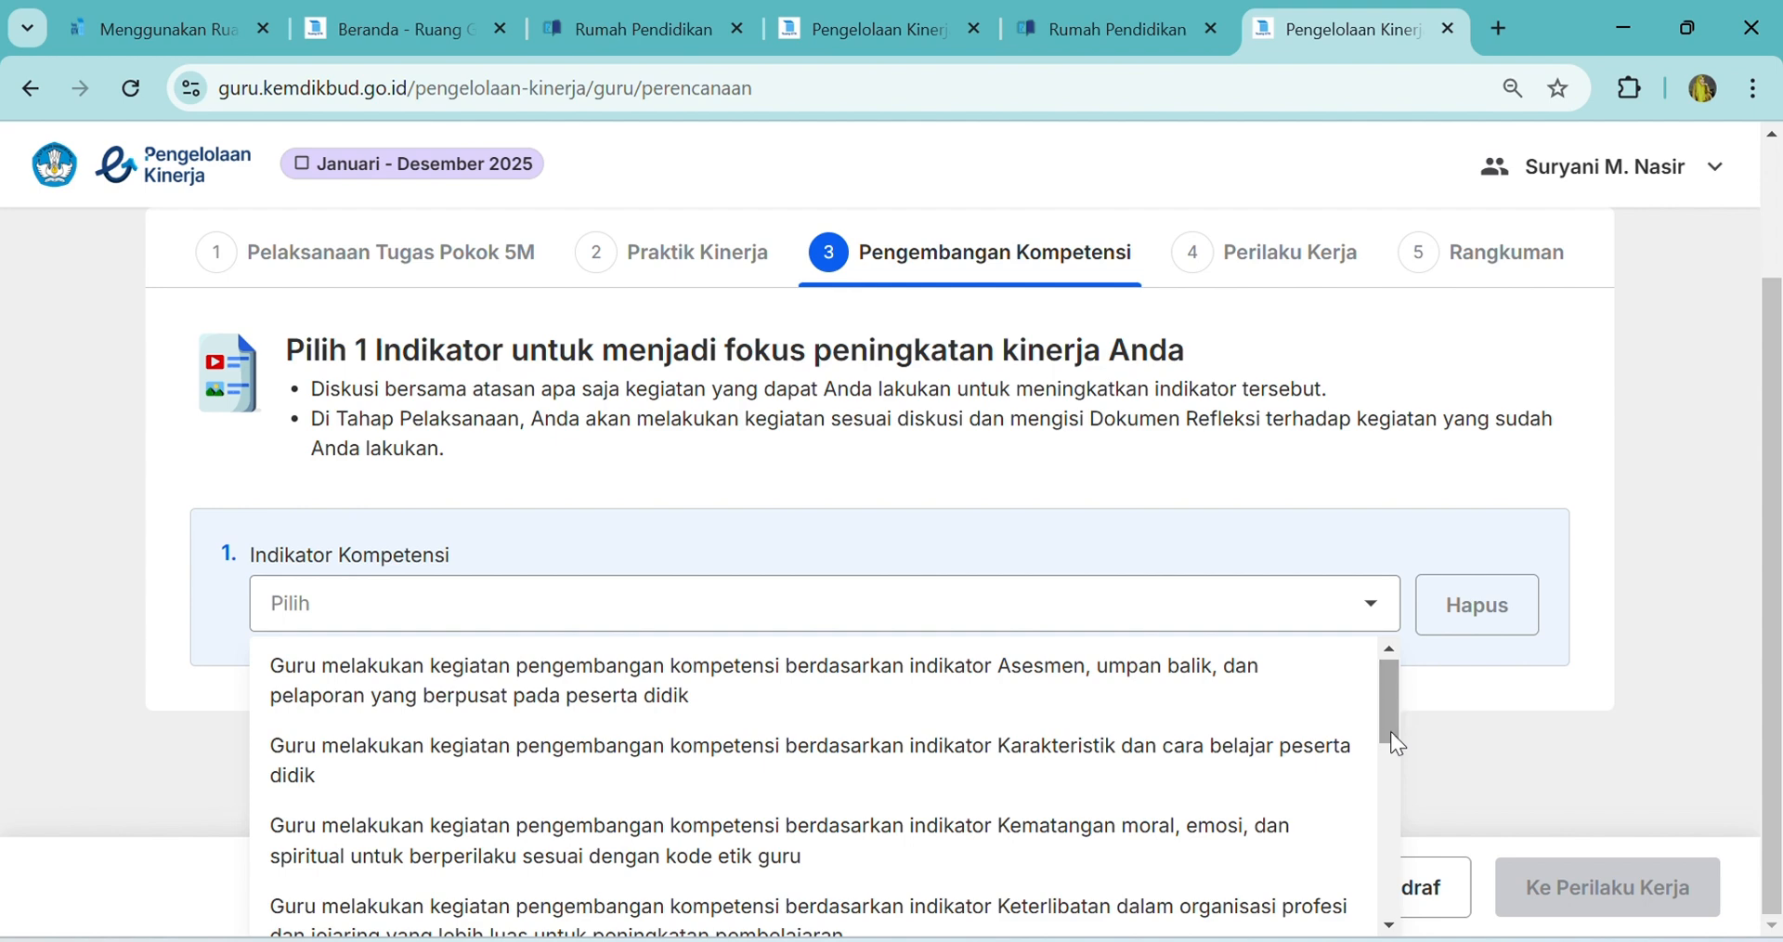
{"action": "left_click_drag", "start_coordinate": [1385, 727], "coordinate": [1395, 867]}
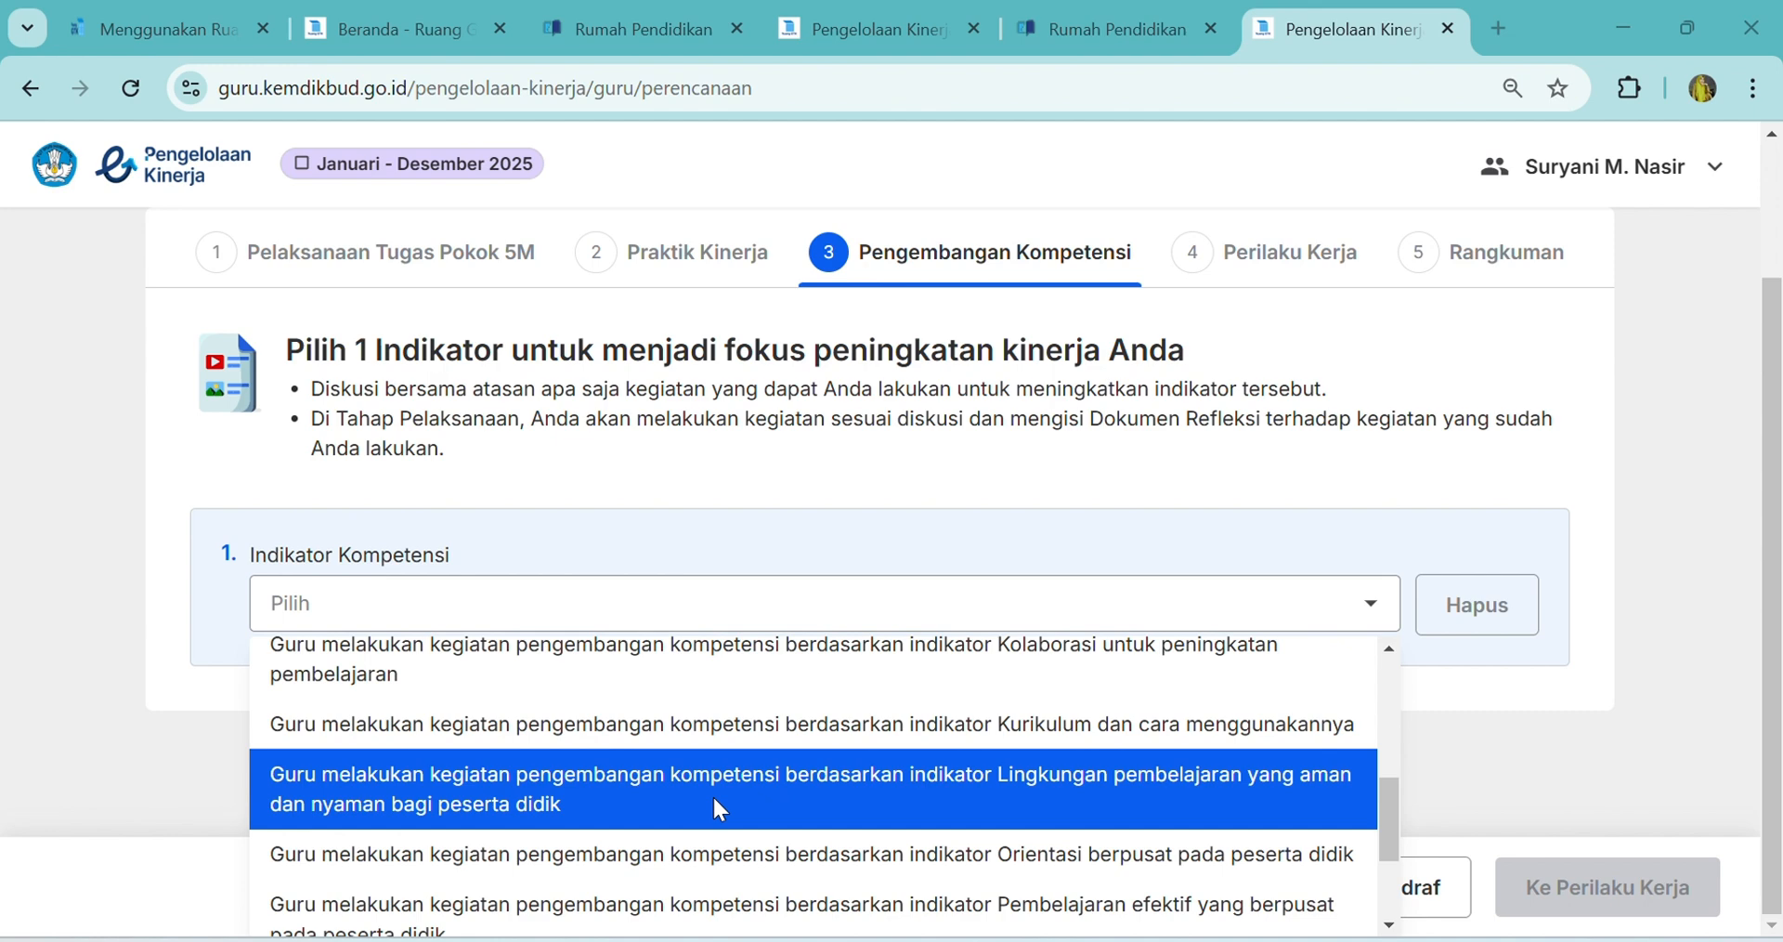
{"action": "left_click", "coordinate": [770, 804]}
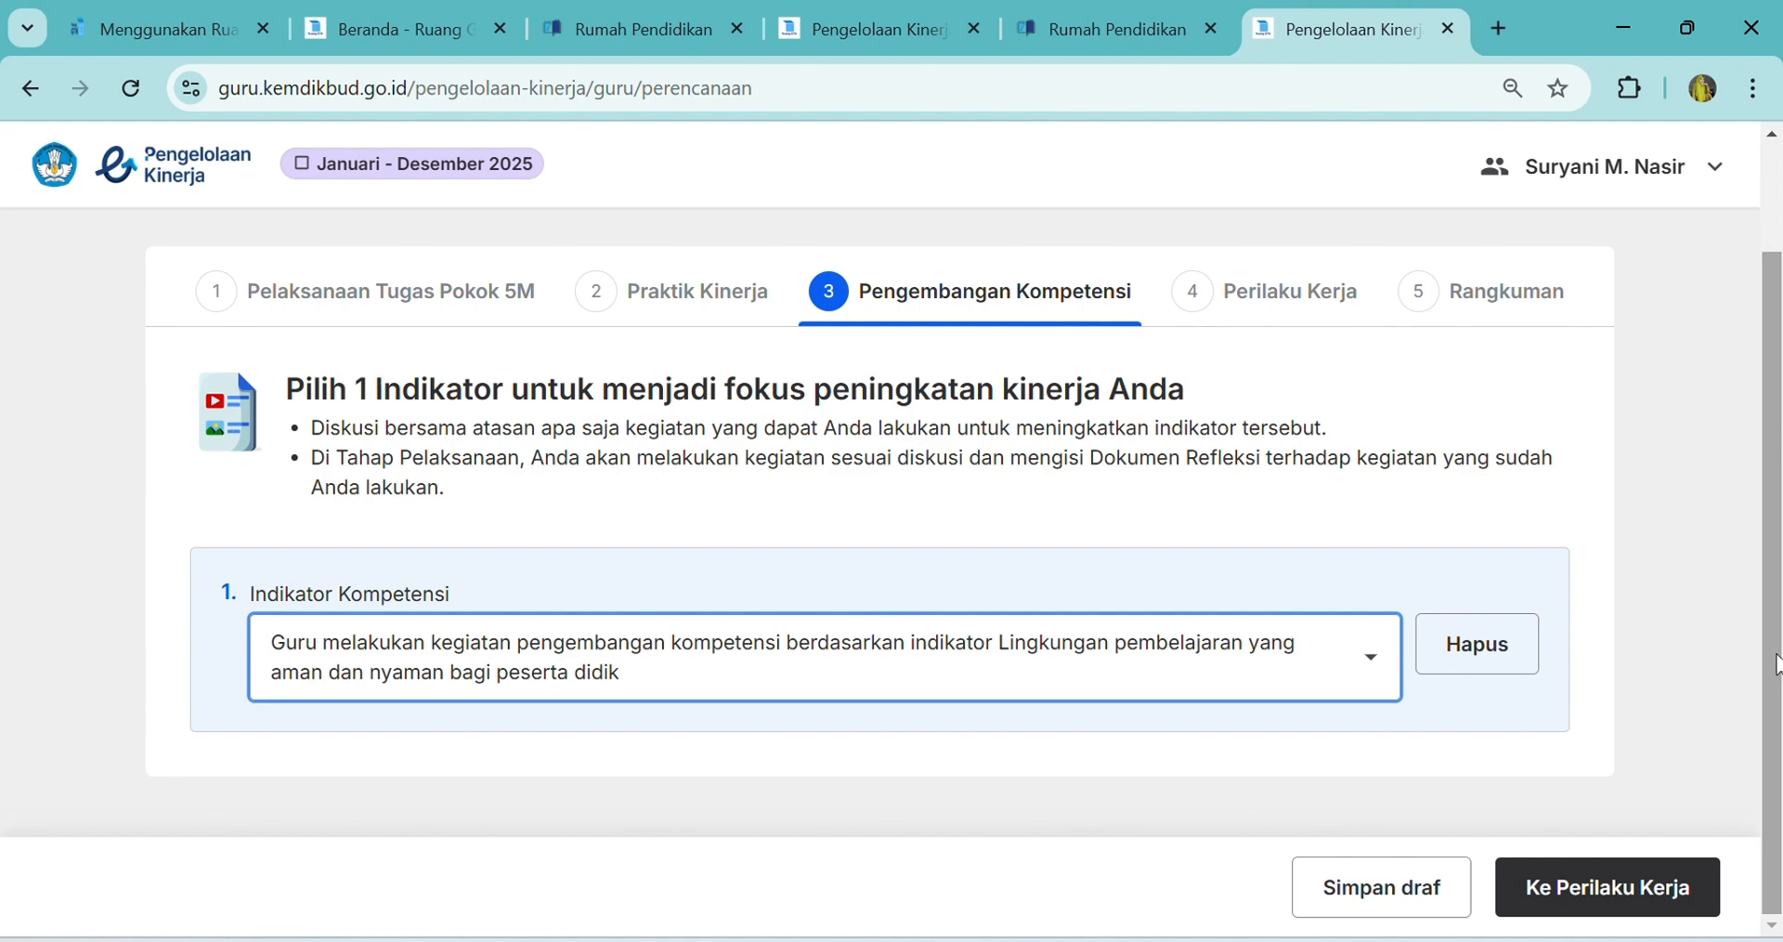
{"action": "left_click", "coordinate": [1616, 898]}
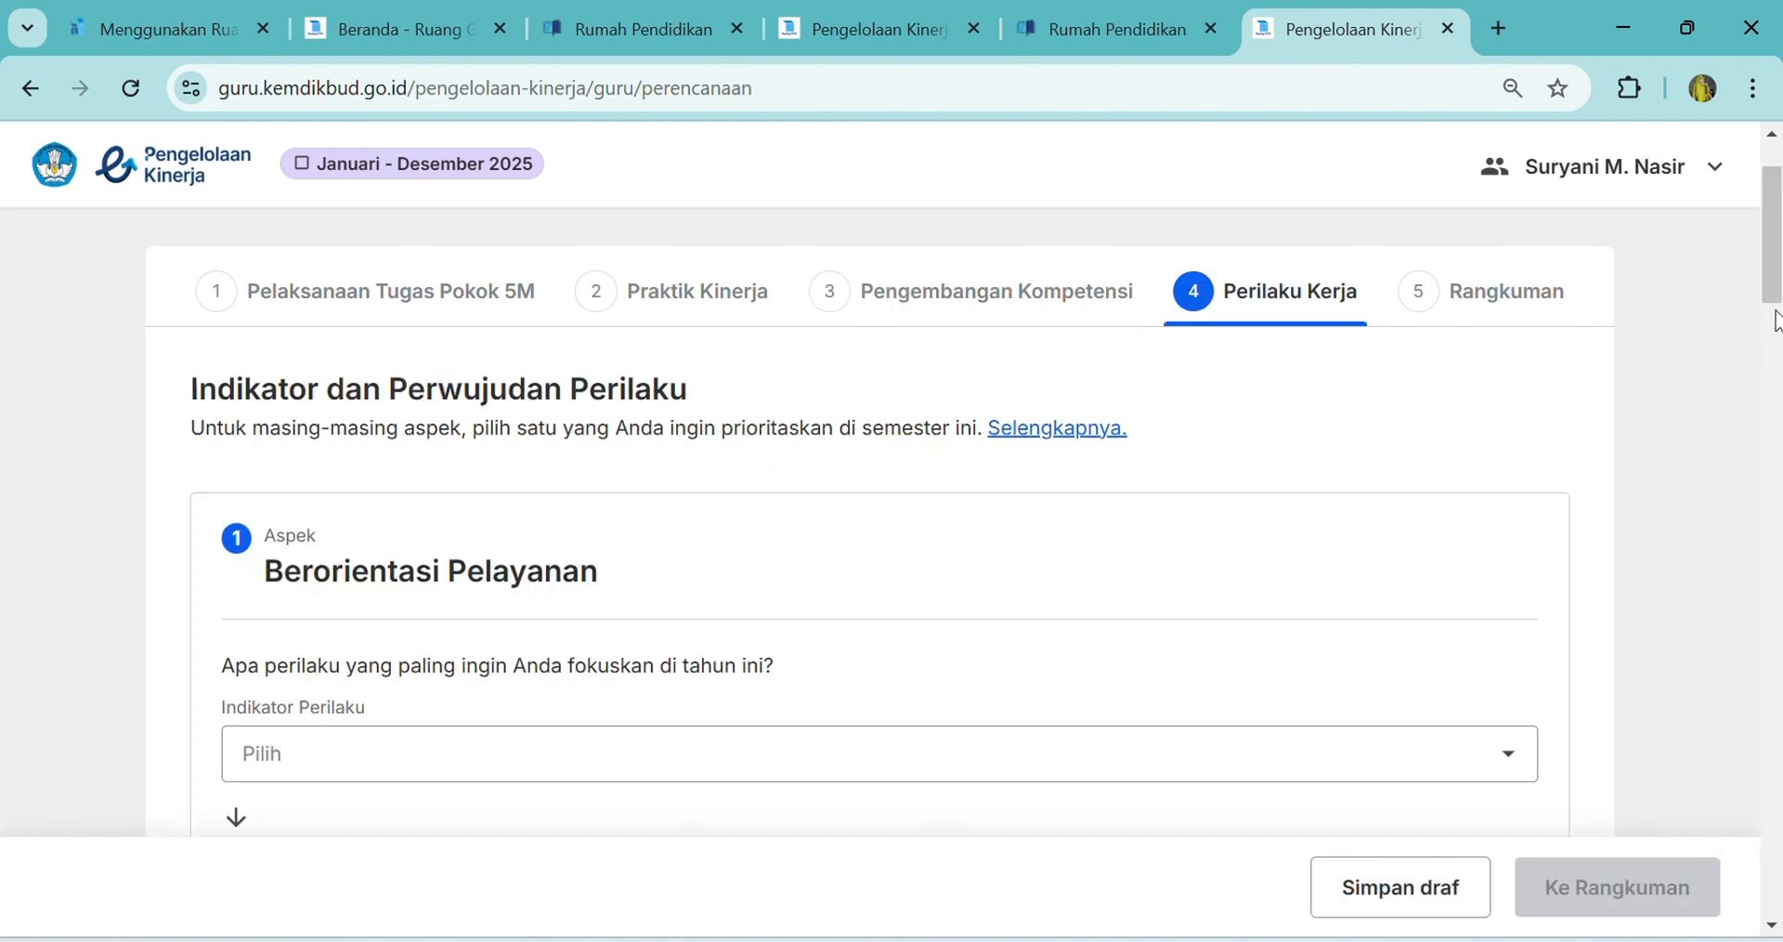
For the Berorientasi Pelayanan aspect, set Indikator Perilaku to "Memahami kebutuhan peserta didik dan berusaha memenuhinya"
{"action": "scroll", "coordinate": [1778, 320], "scroll_direction": "down", "scroll_amount": 2}
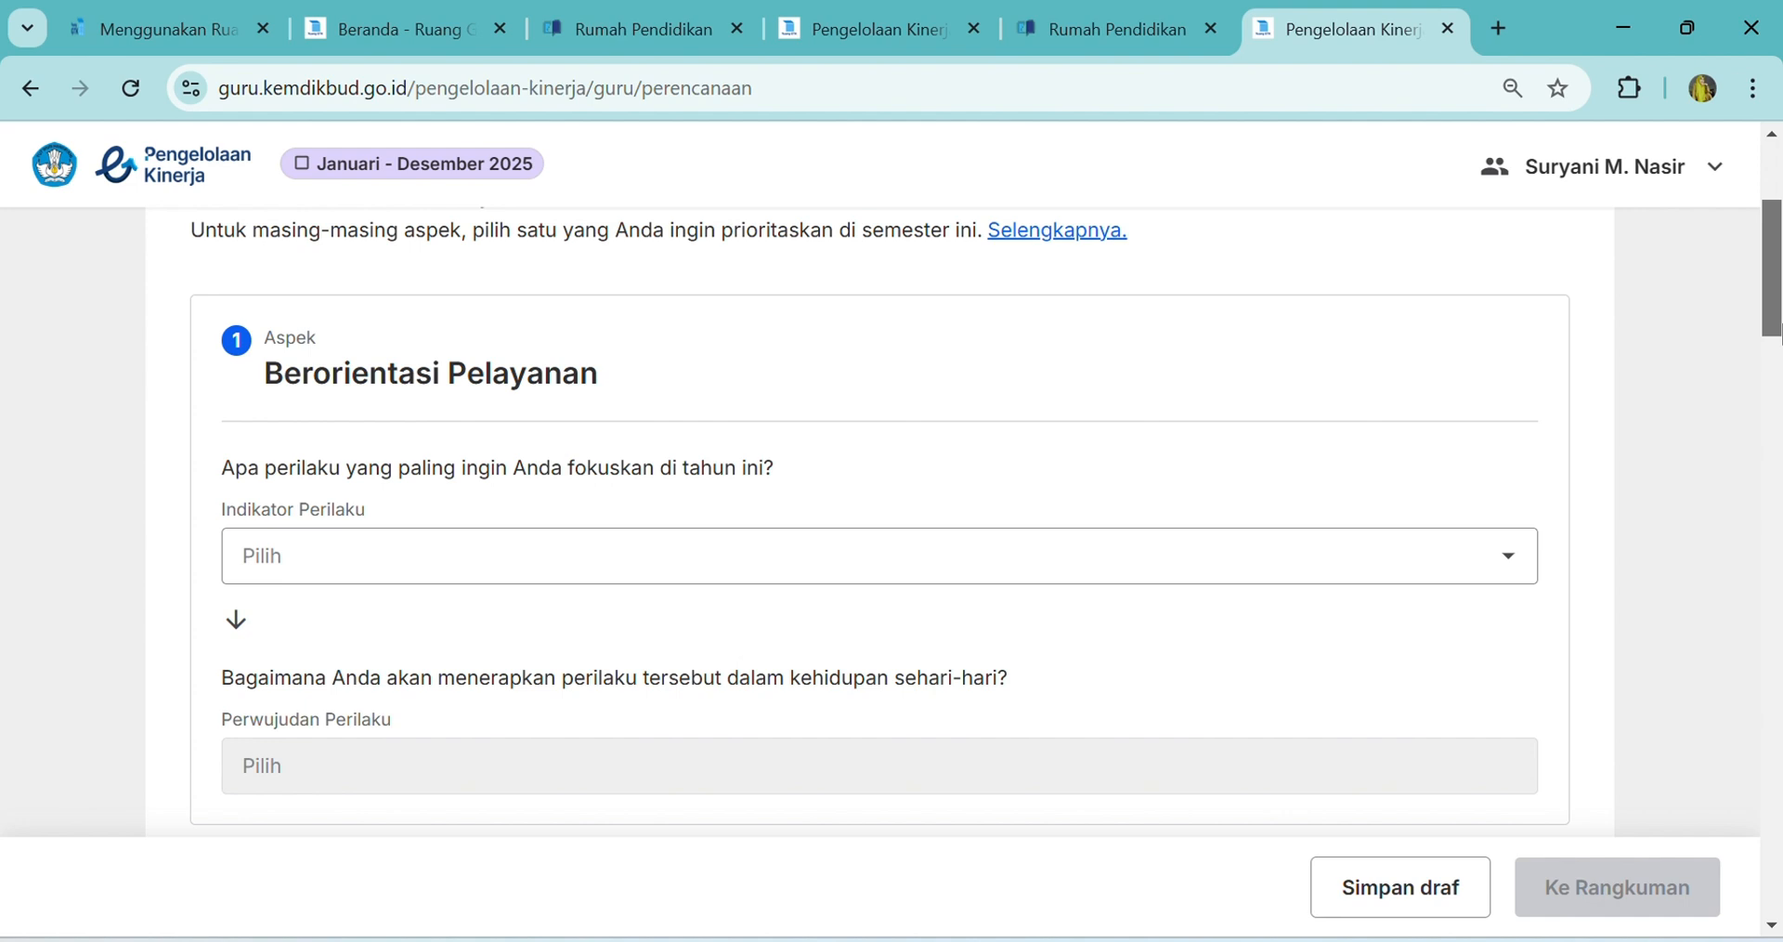
{"action": "left_click_drag", "start_coordinate": [1778, 327], "coordinate": [1778, 285]}
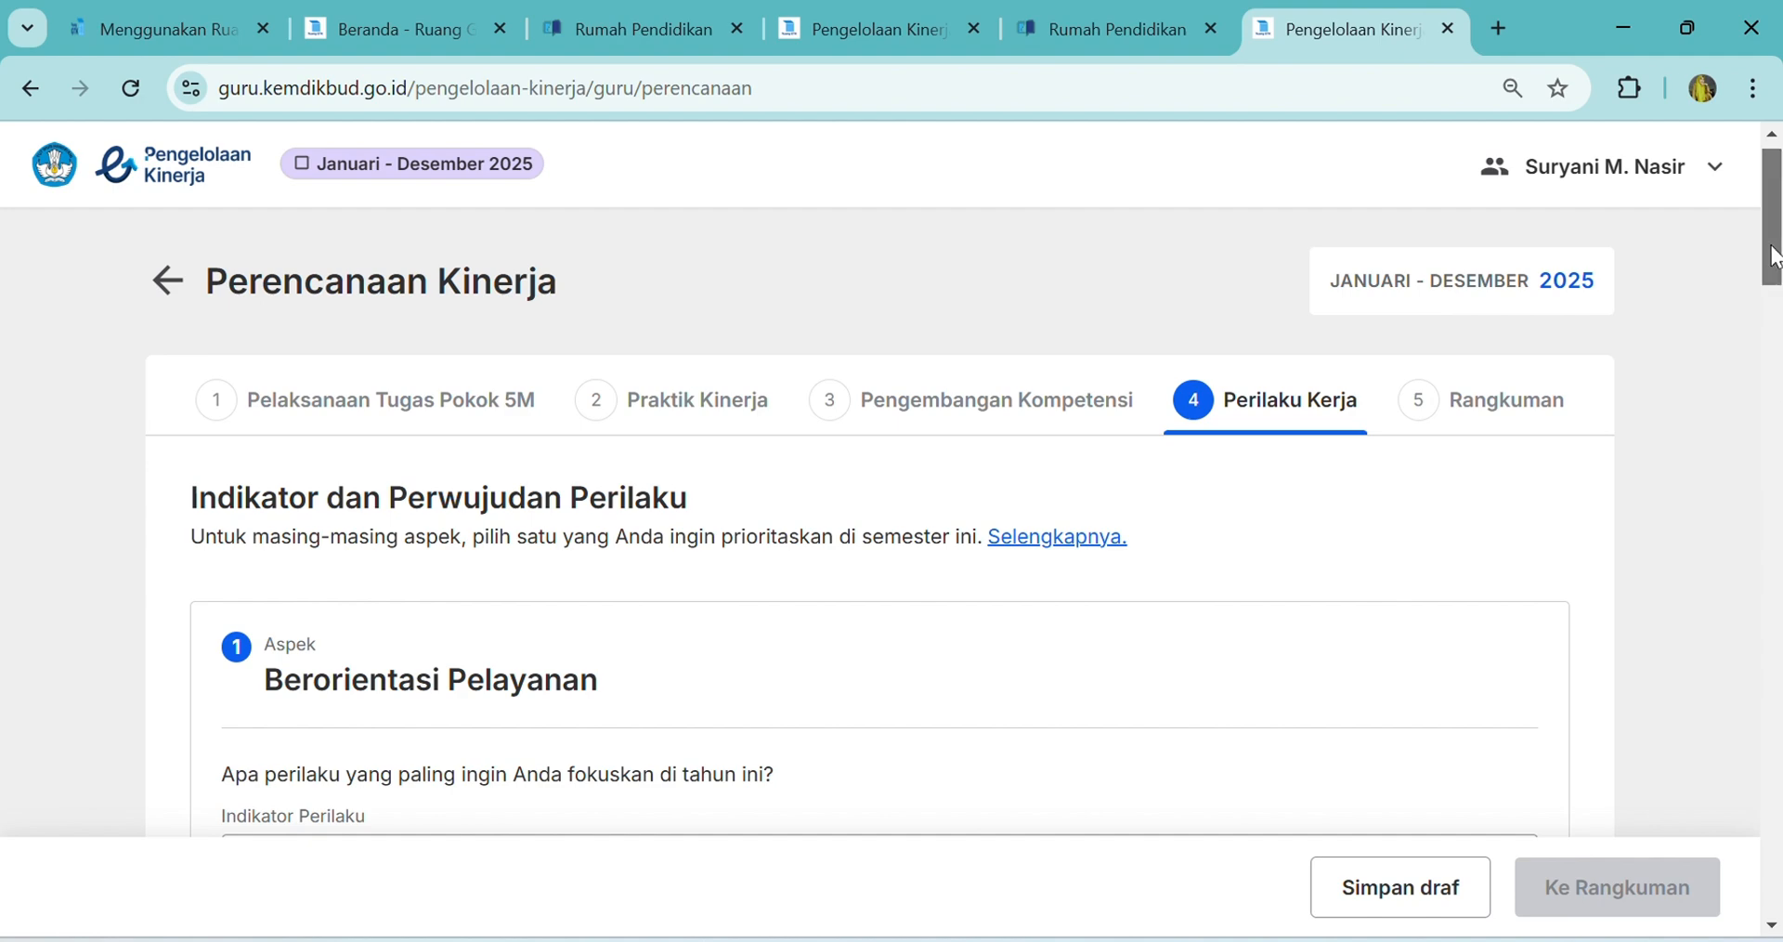
{"action": "left_click_drag", "start_coordinate": [1776, 260], "coordinate": [1765, 319]}
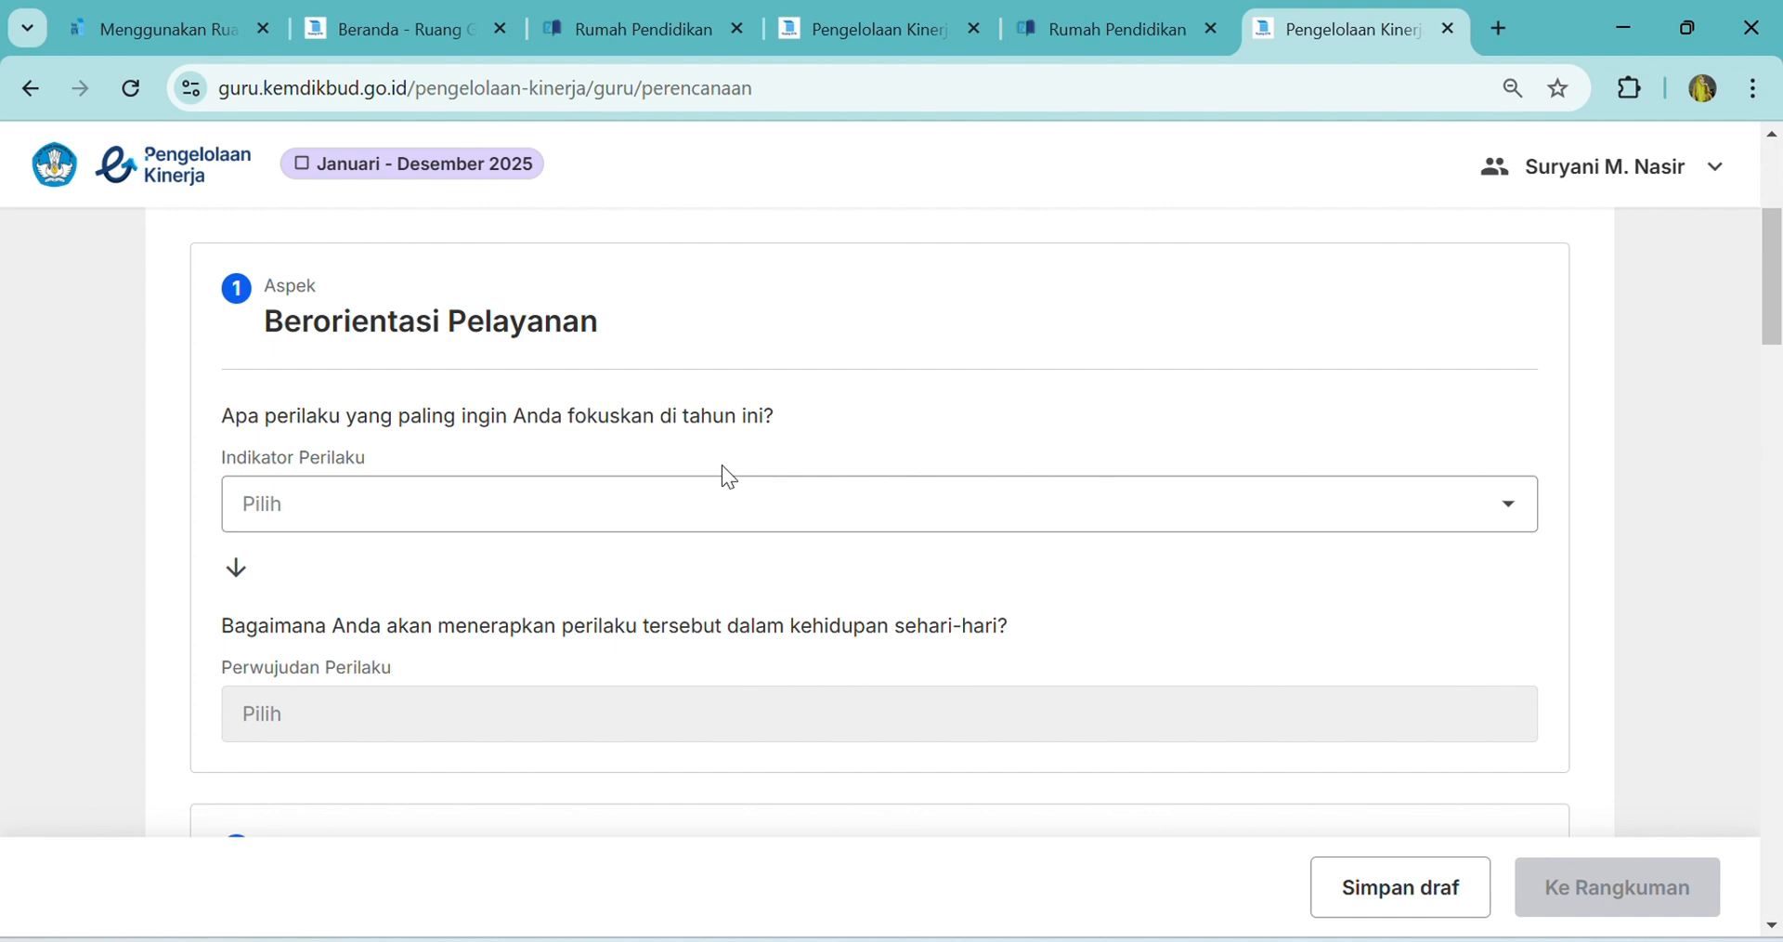
{"action": "left_click", "coordinate": [1537, 498]}
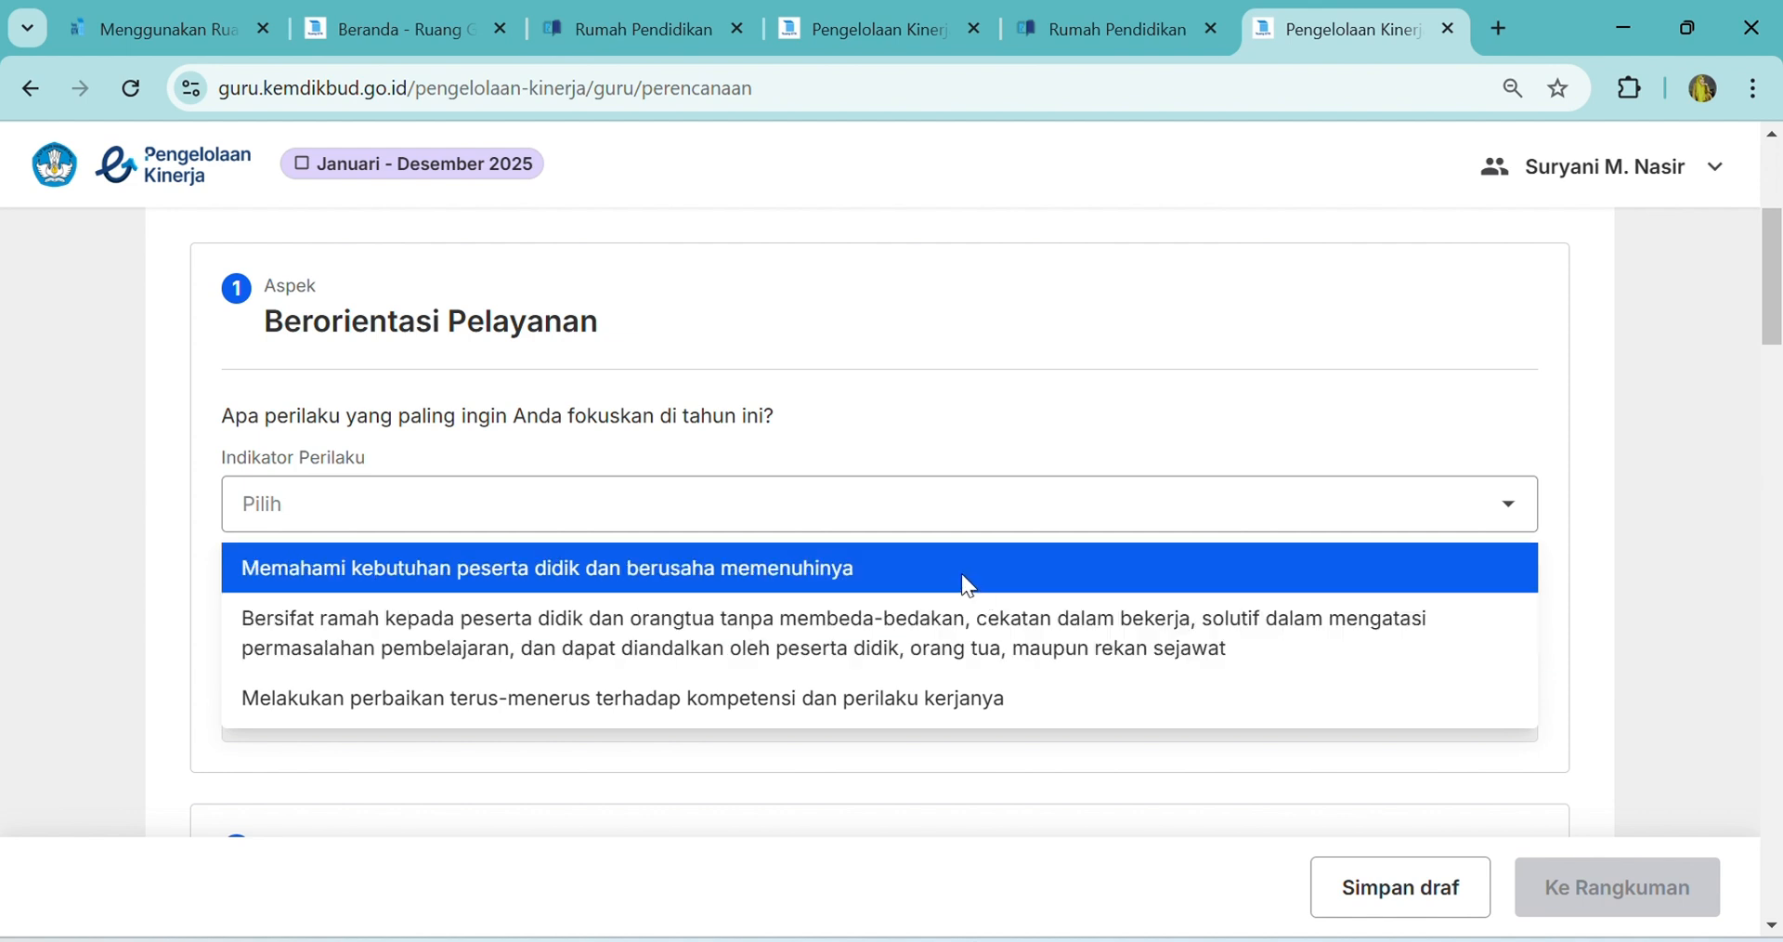
{"action": "left_click", "coordinate": [966, 584]}
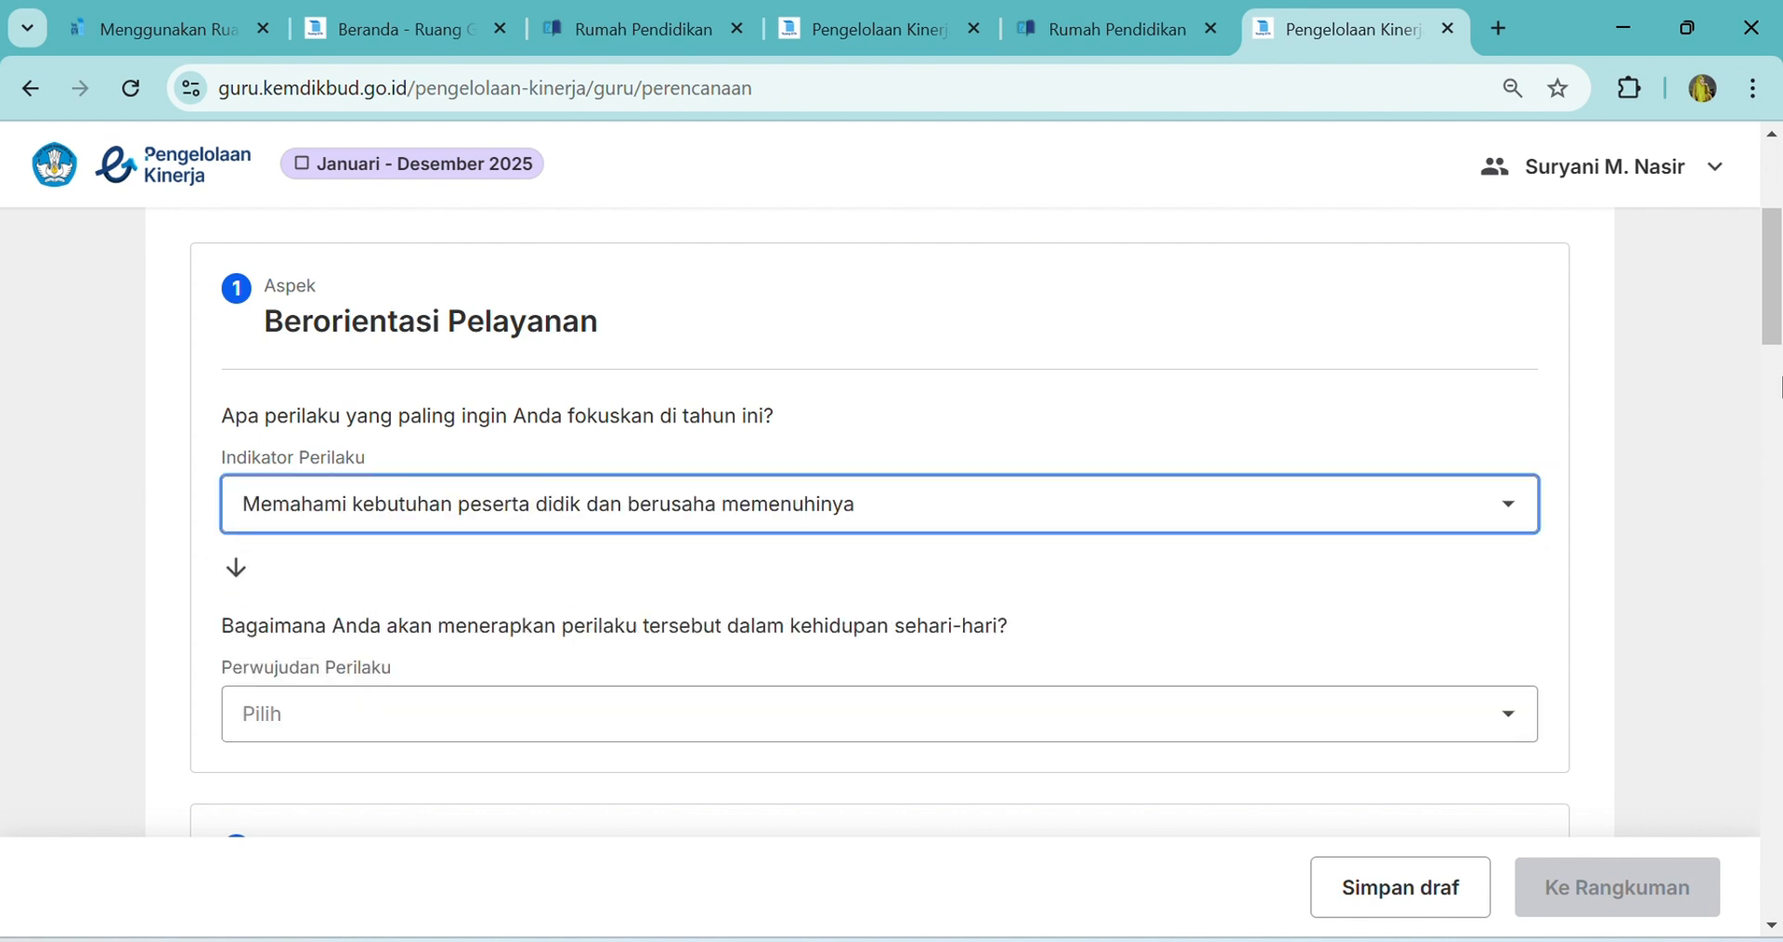
Set the Berorientasi Pelayanan aspect's Perwujudan Perilaku to "Memenuhi kebutuhan peserta didik secara responsif"
{"action": "scroll", "coordinate": [1777, 351], "scroll_direction": "down", "scroll_amount": 1}
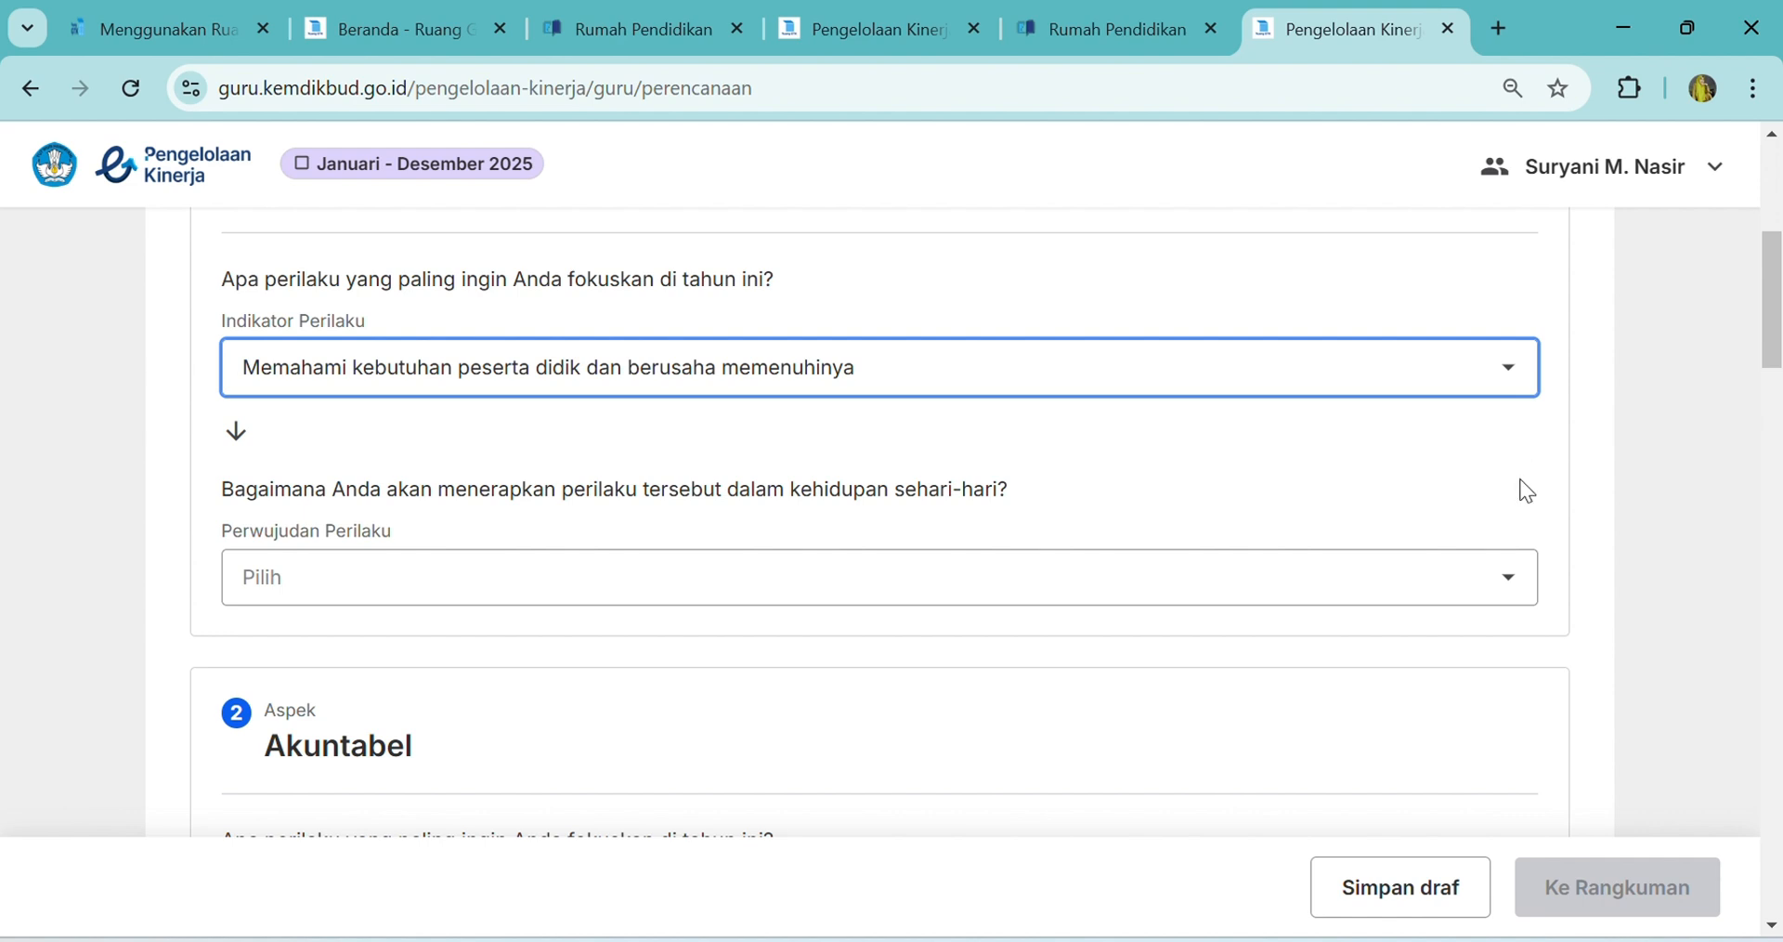
{"action": "left_click", "coordinate": [1509, 590]}
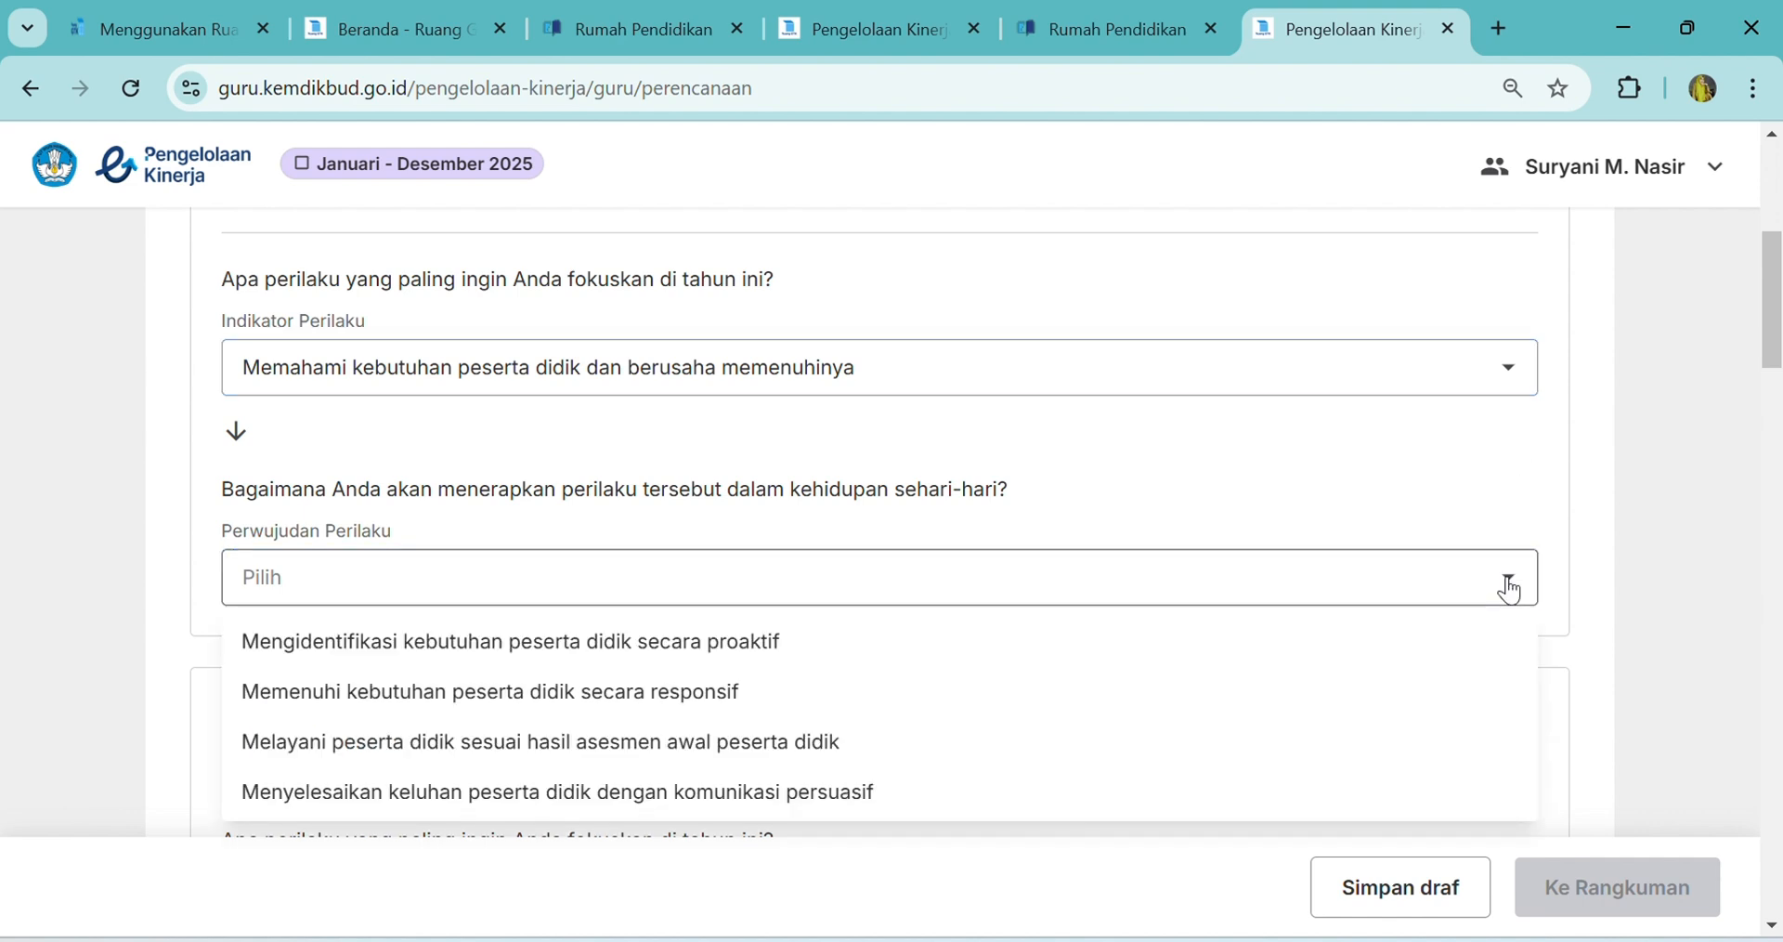
{"action": "scroll", "coordinate": [1777, 371], "scroll_direction": "down", "scroll_amount": 1}
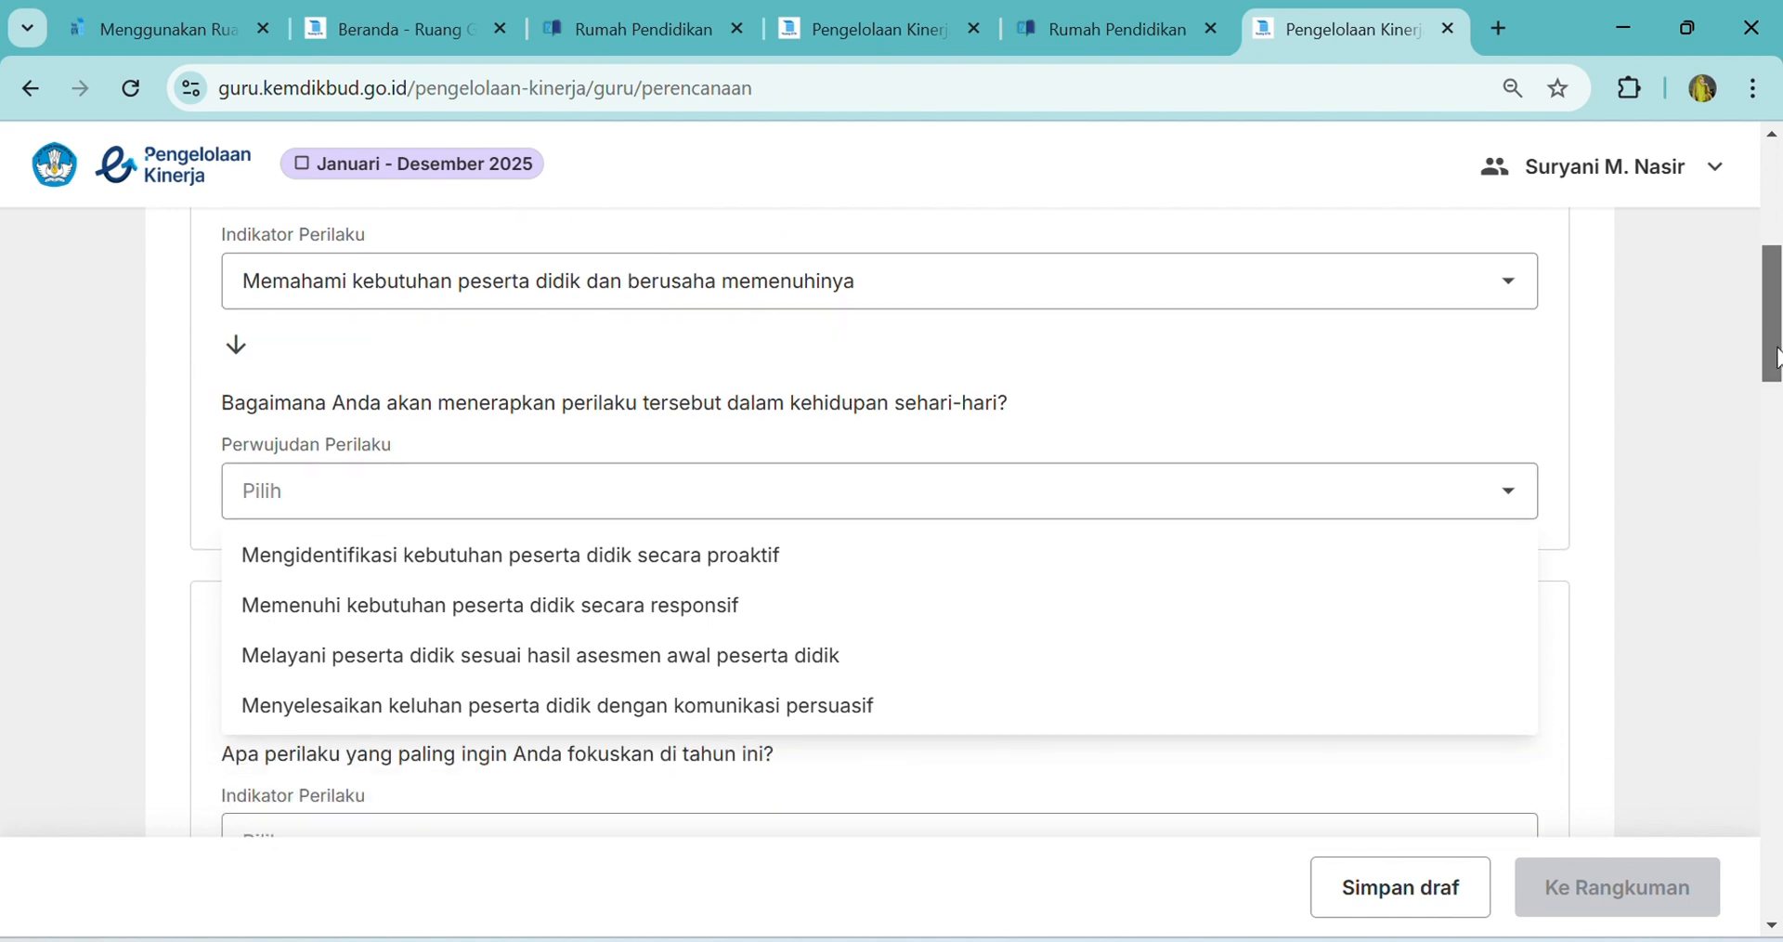
{"action": "left_click_drag", "start_coordinate": [1777, 359], "coordinate": [1777, 364]}
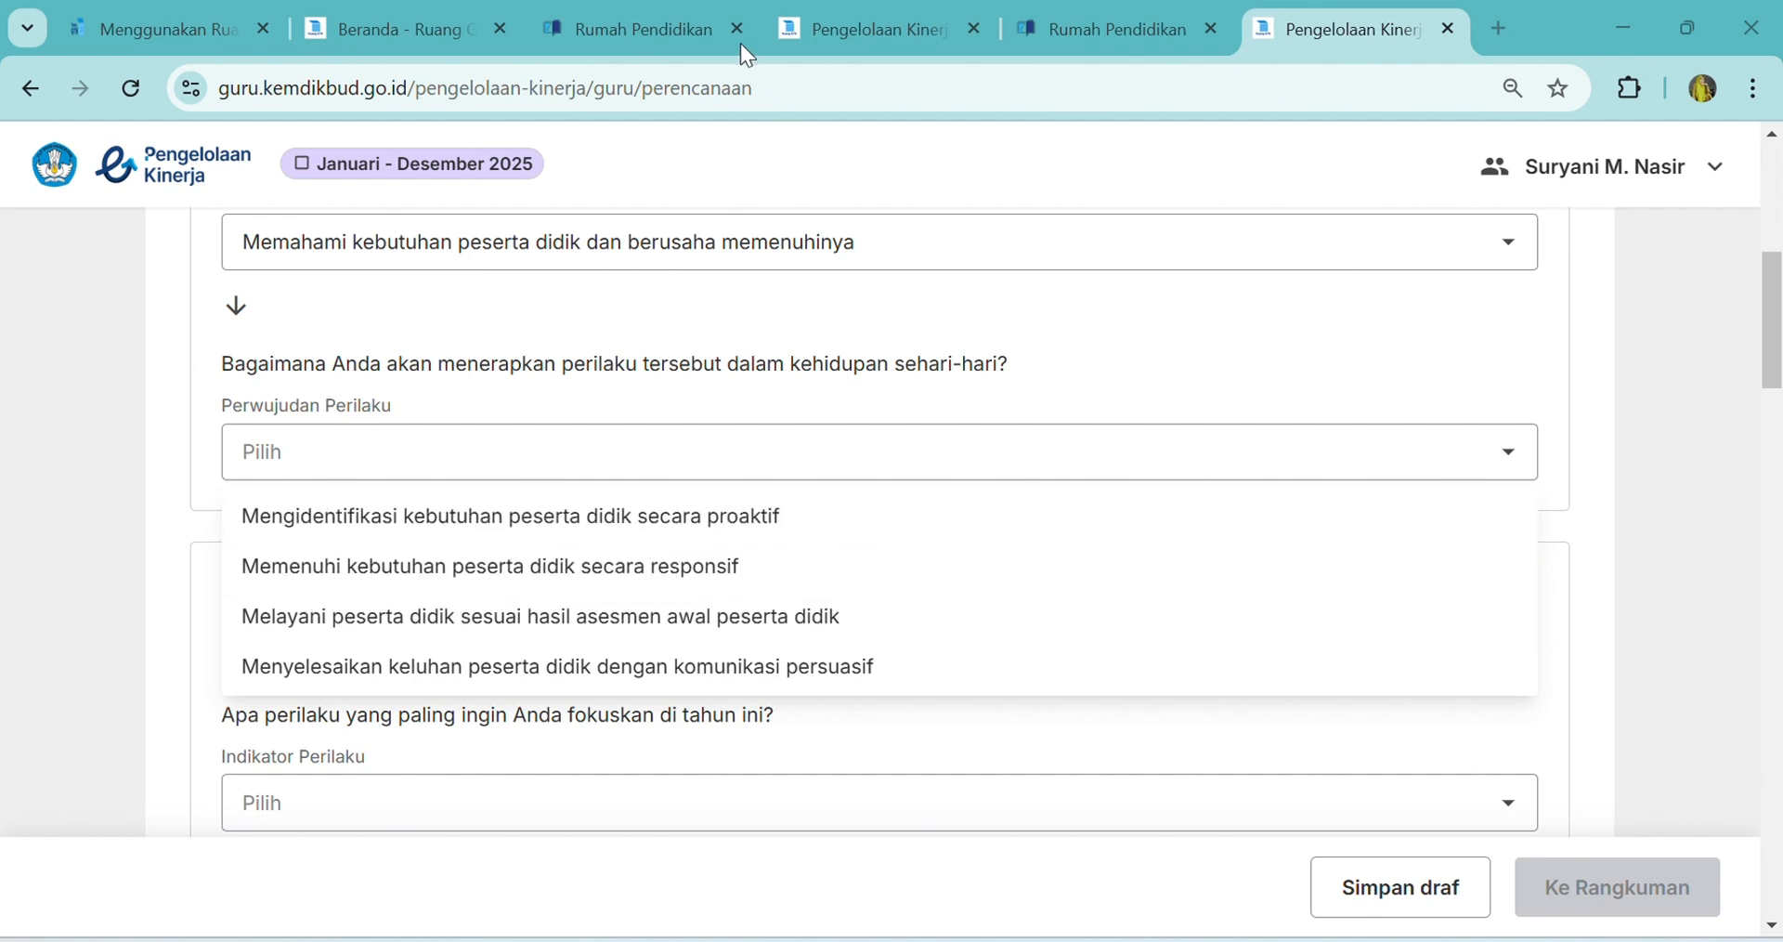
{"action": "left_click", "coordinate": [555, 564]}
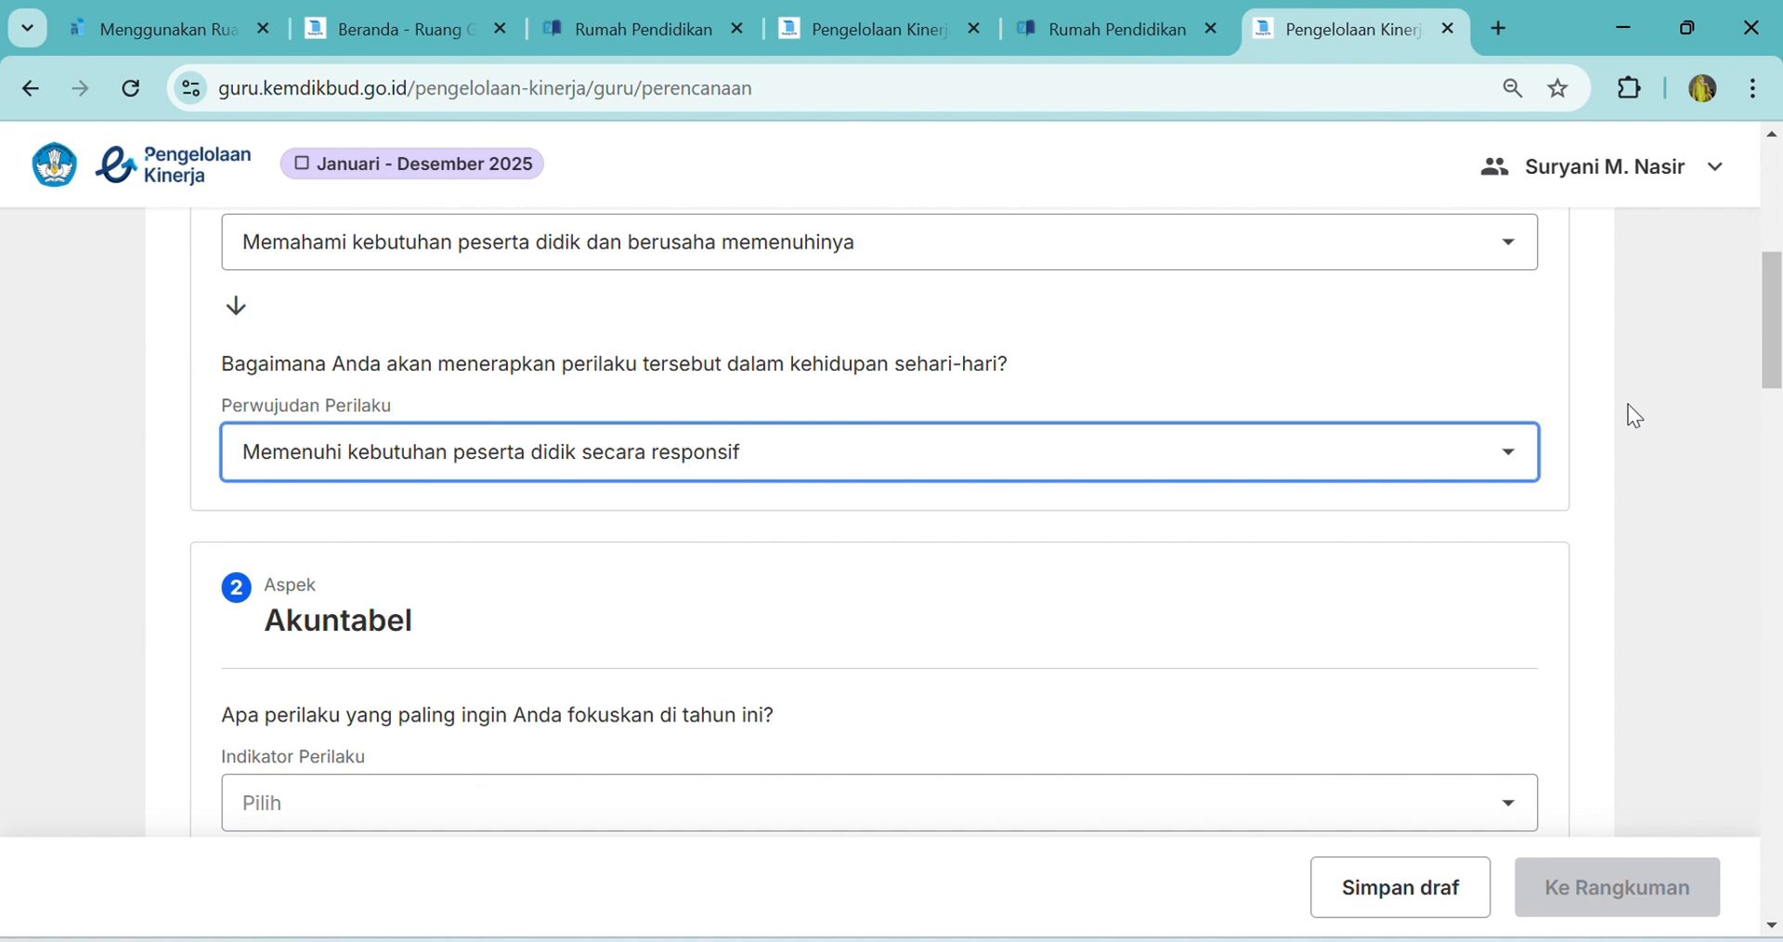
For the Akuntabel aspect, set Indikator Perilaku to "Memanfaatkan sumber daya satuan pendidikan dengan bertanggung jawab, efektif, dan efisien"
{"action": "left_click_drag", "start_coordinate": [1777, 311], "coordinate": [1779, 362]}
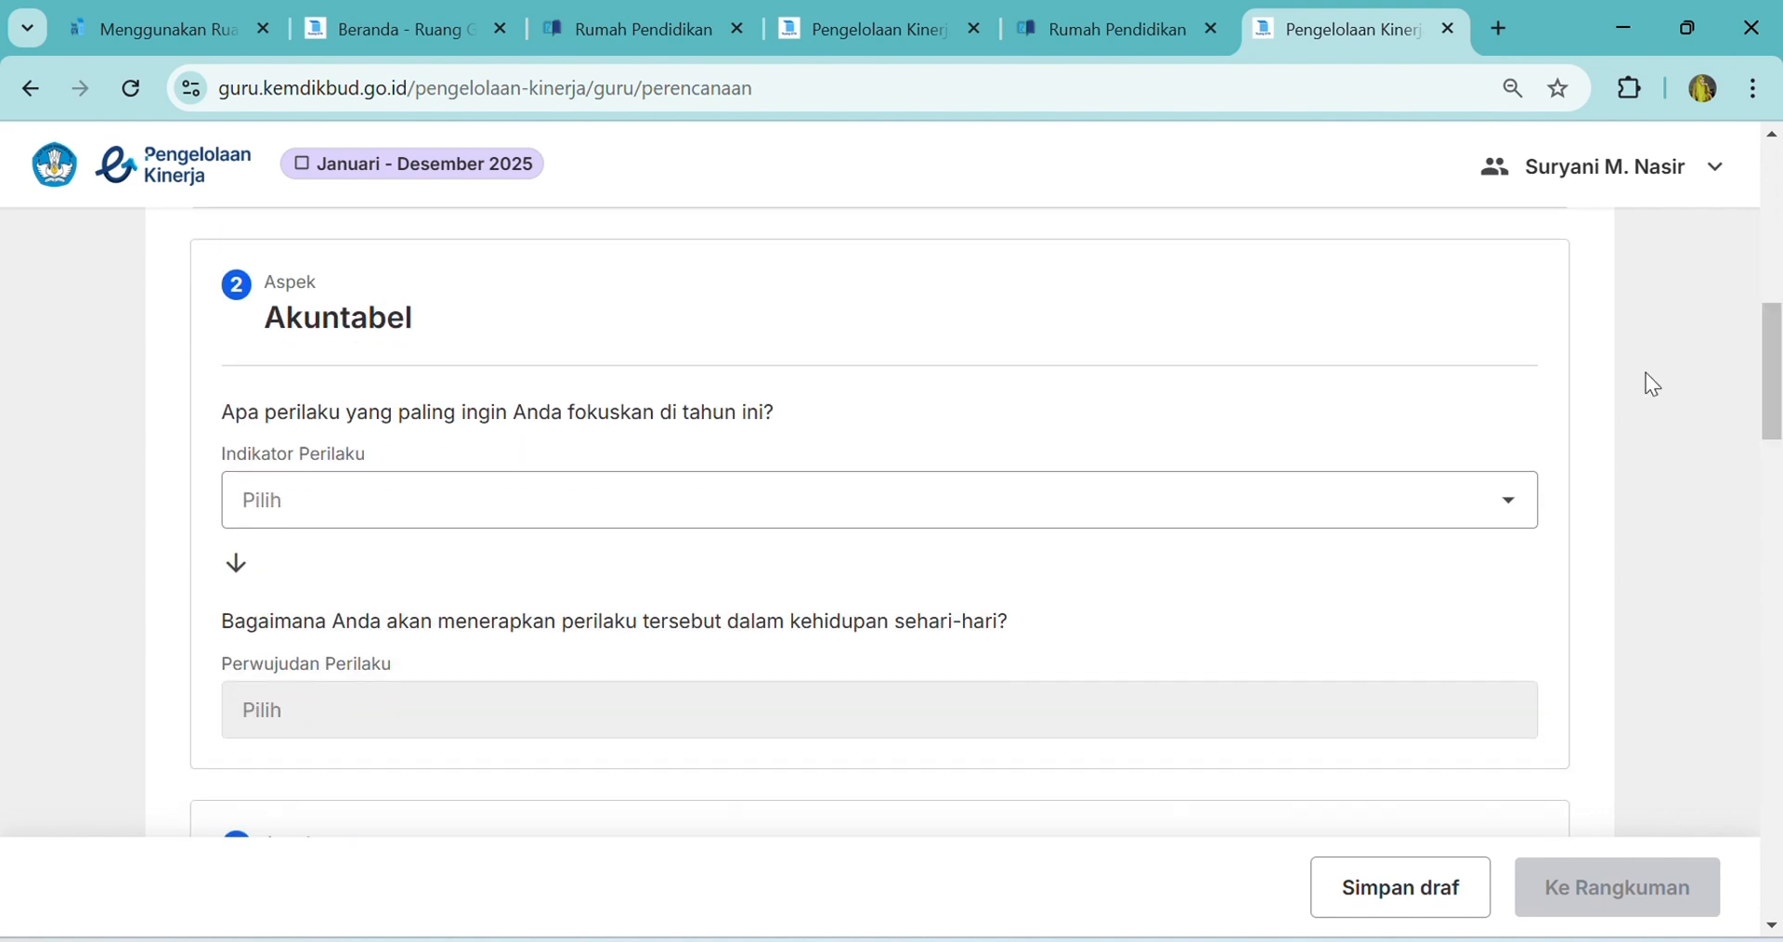
{"action": "left_click", "coordinate": [1495, 502]}
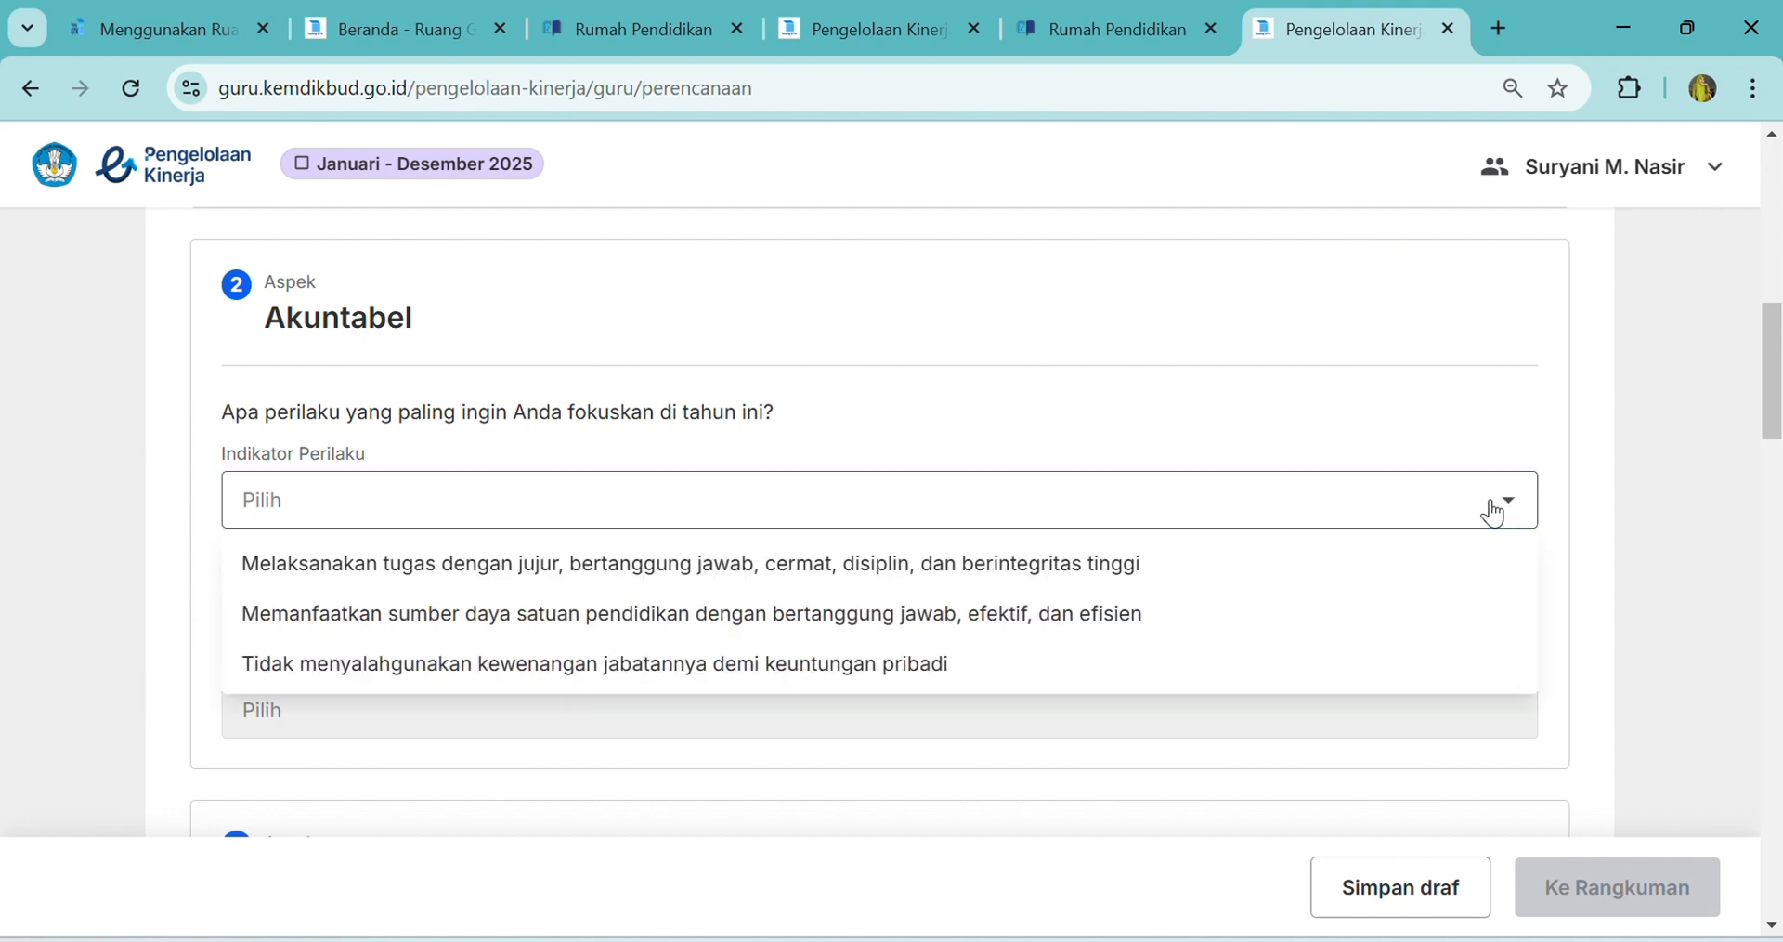
{"action": "left_click", "coordinate": [1126, 620]}
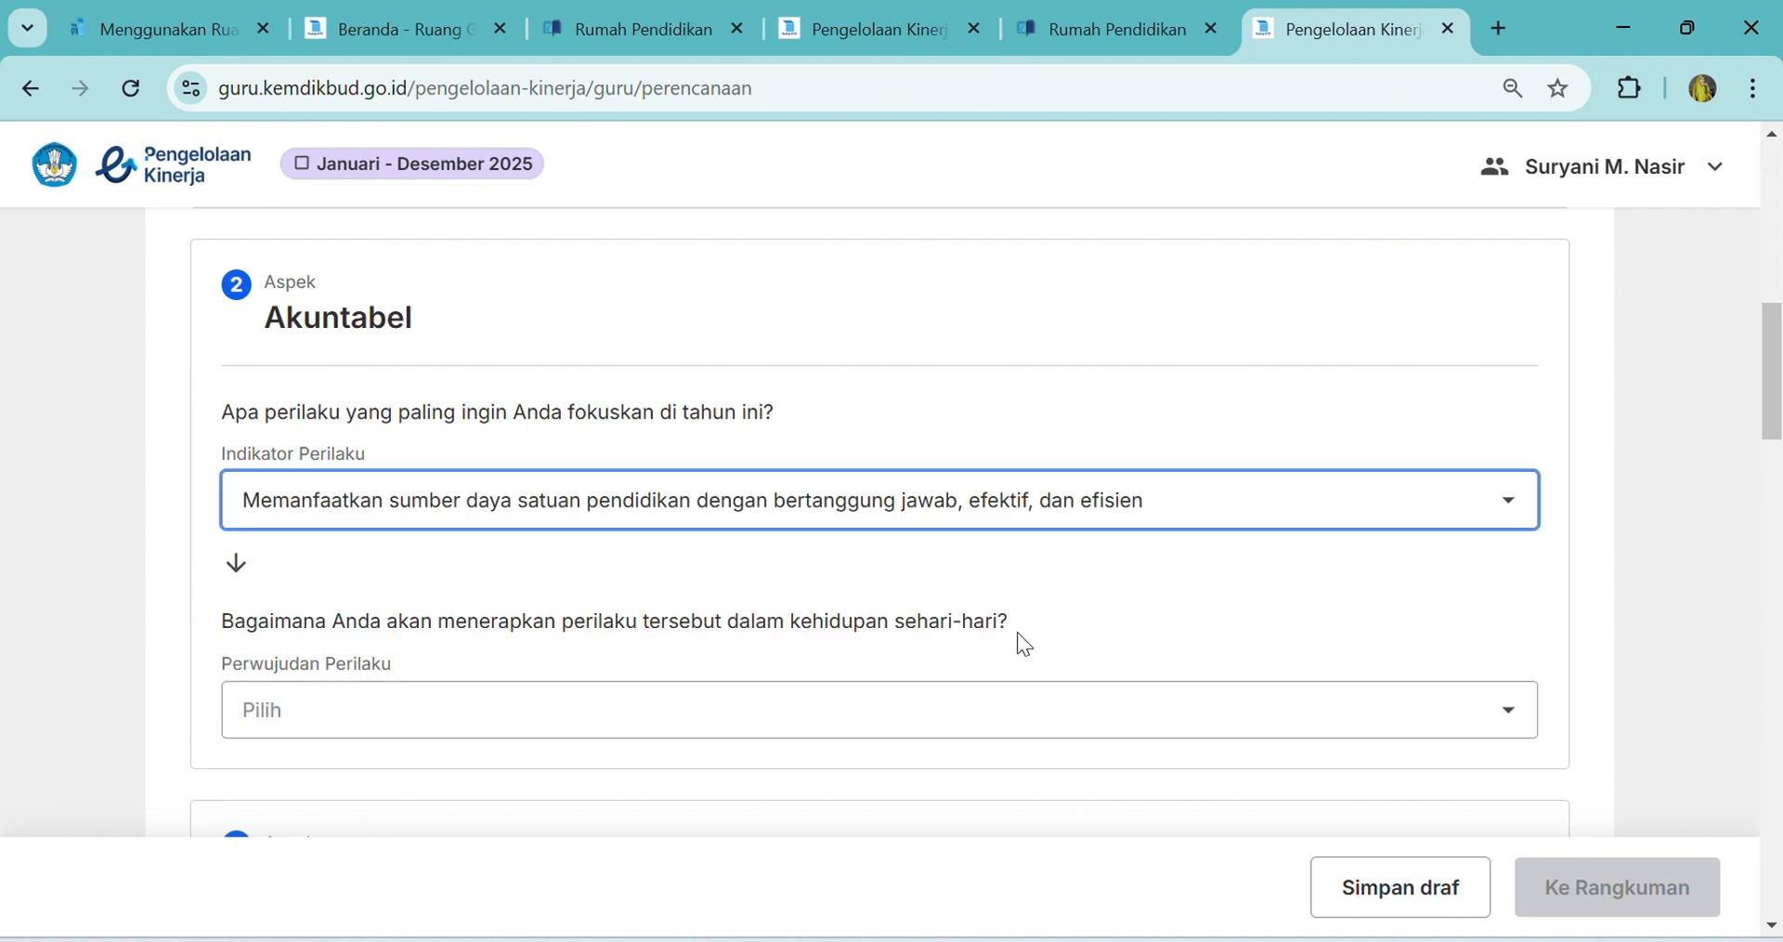
Set the Akuntabel aspect's Perwujudan Perilaku to "Memanfaatkan fasilitas pembelajaran sesuai dengan peruntukannya"
{"action": "left_click", "coordinate": [948, 704]}
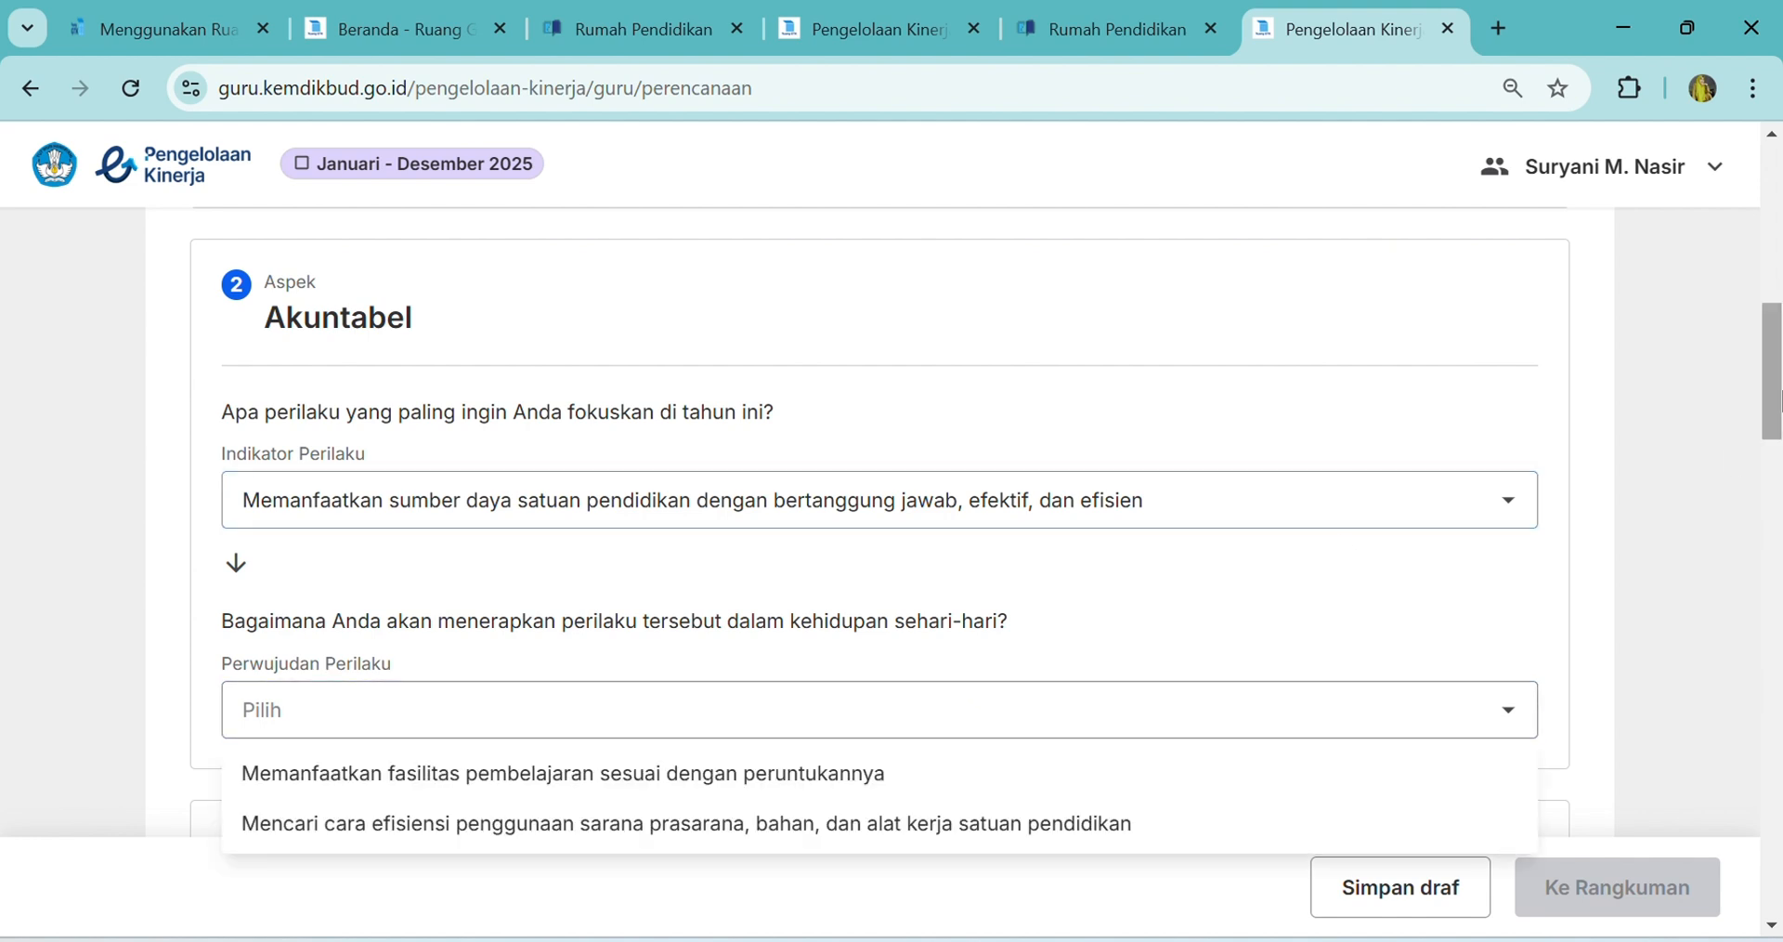
{"action": "left_click_drag", "start_coordinate": [1780, 399], "coordinate": [1779, 458]}
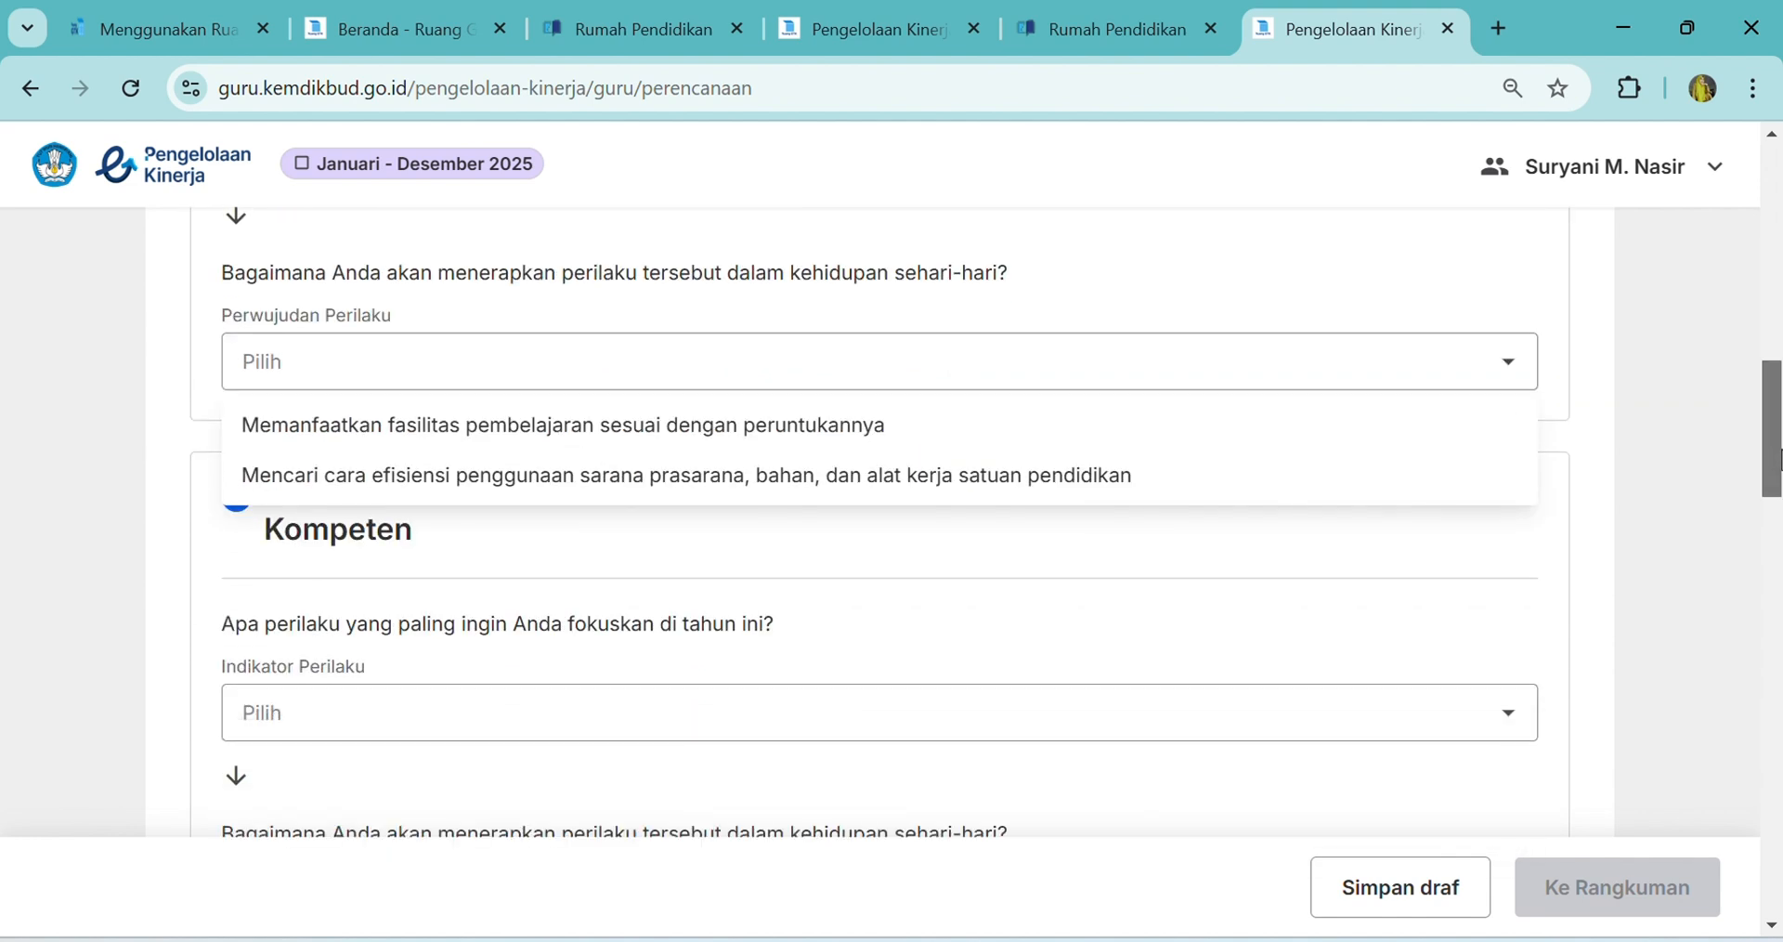
{"action": "left_click", "coordinate": [986, 450]}
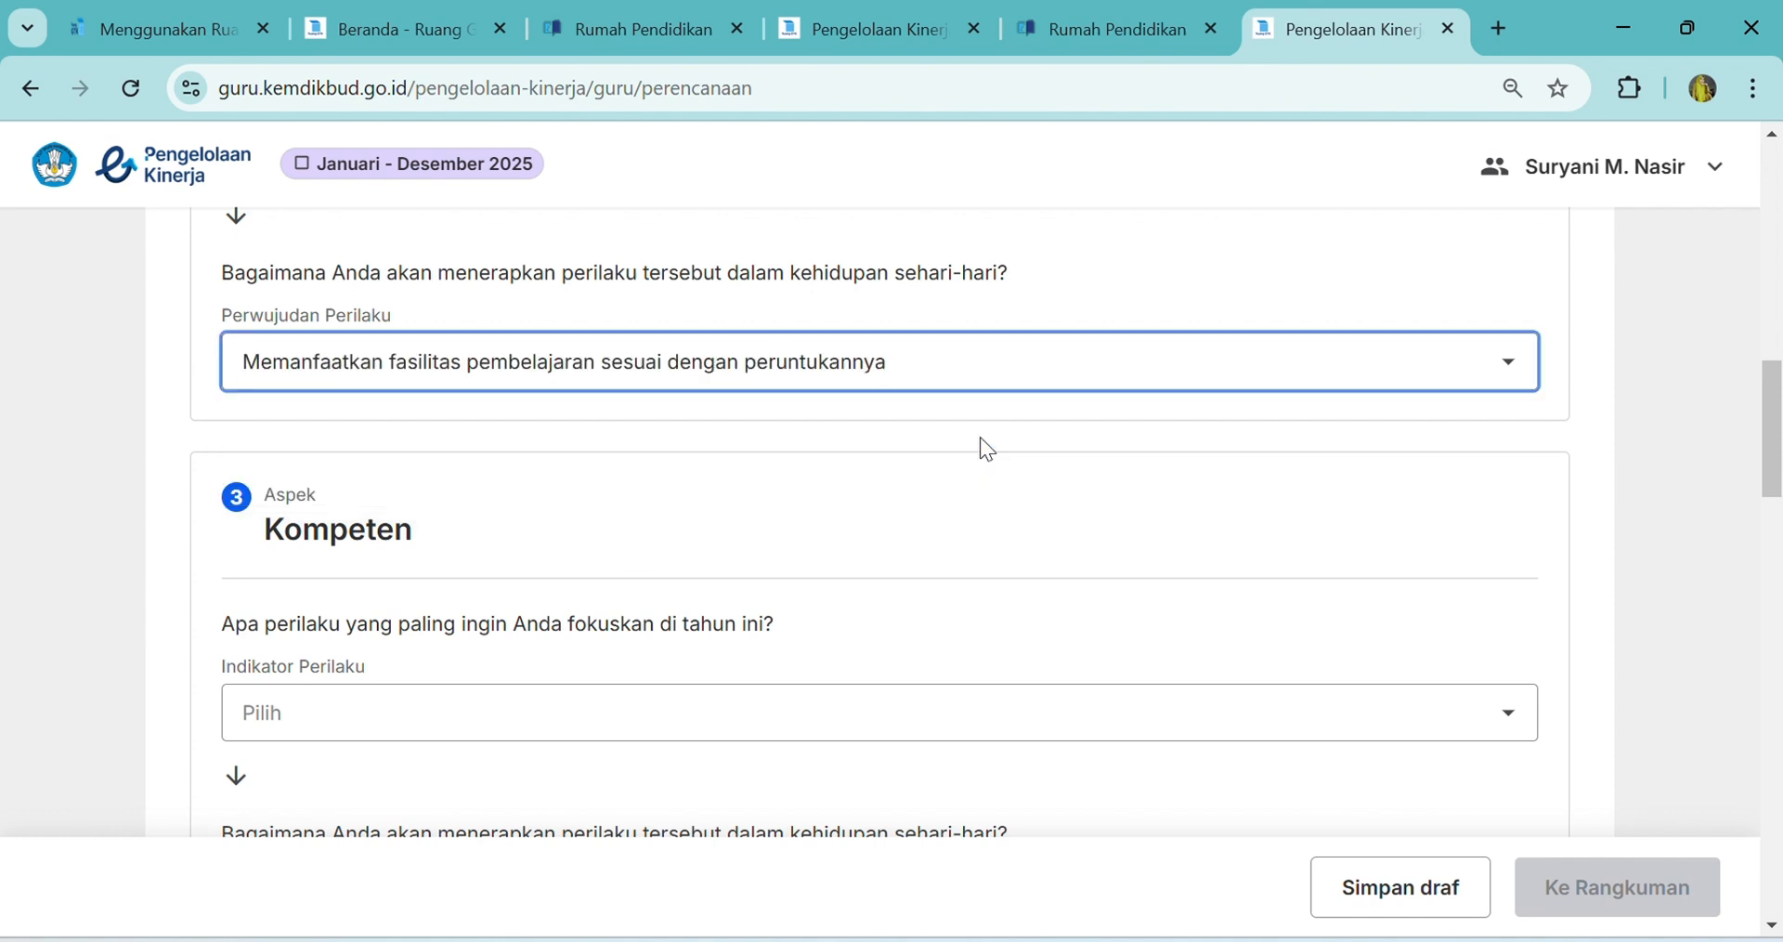
For the Kompeten aspect, set Indikator Perilaku to "Membantu peserta didik, rekan sejawat, dan orang lain untuk saling belajar"
{"action": "left_click_drag", "start_coordinate": [1778, 429], "coordinate": [1778, 462]}
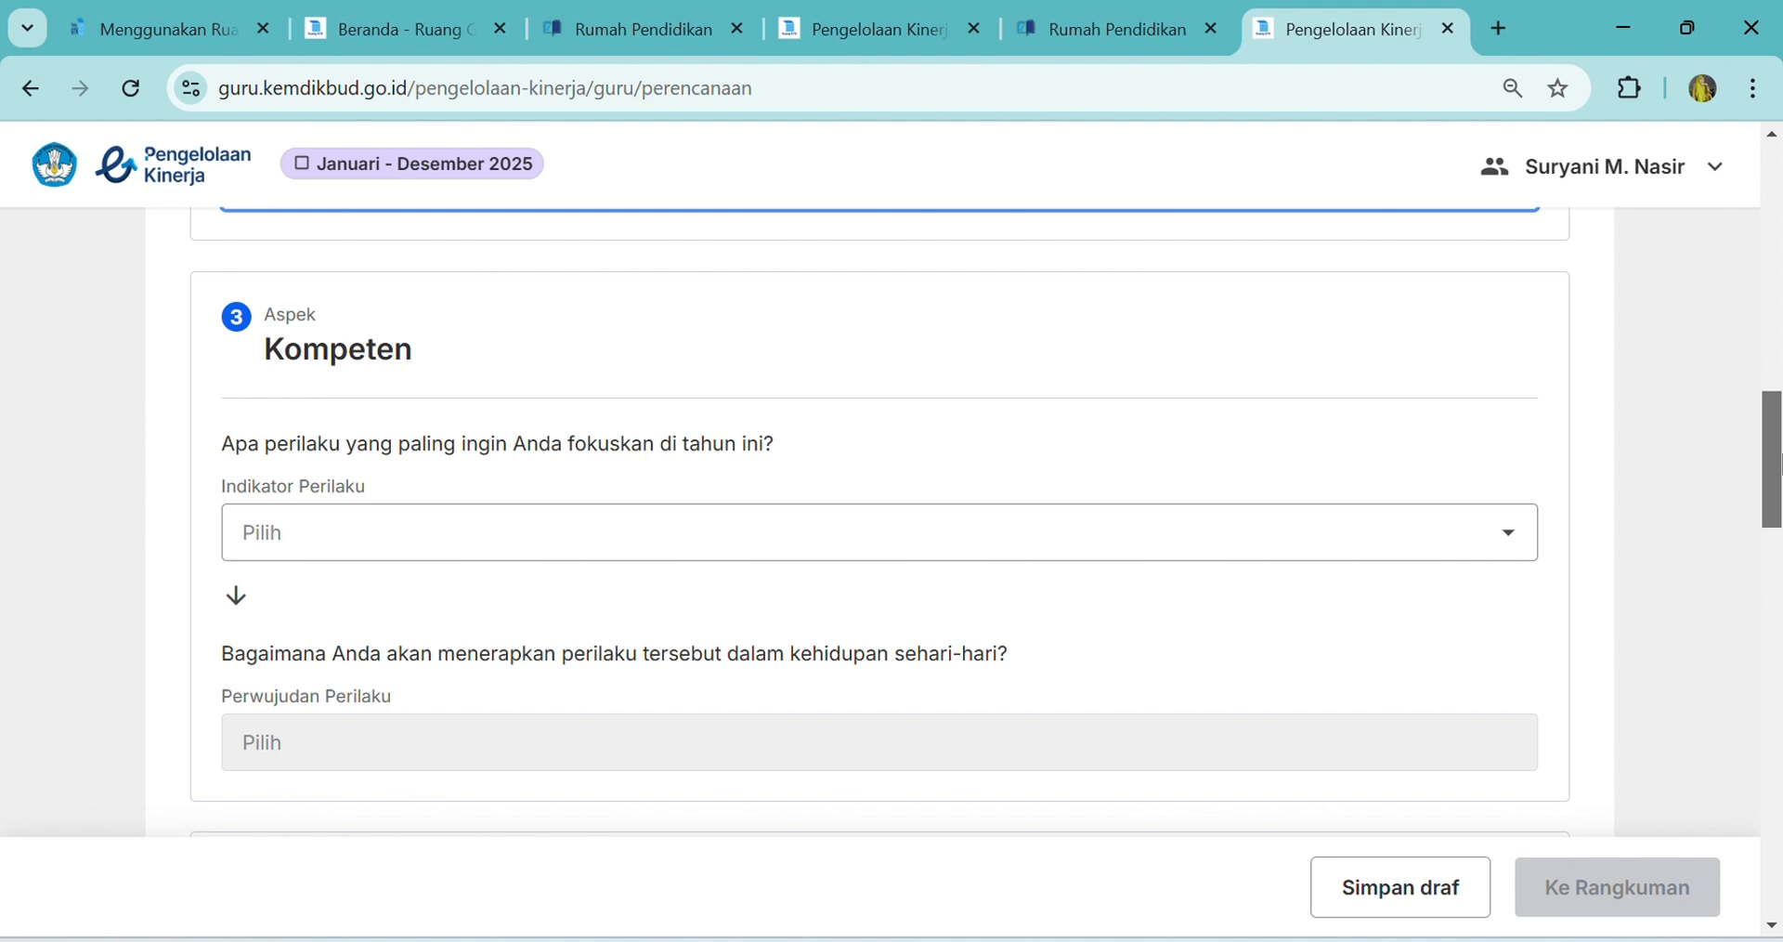
{"action": "left_click", "coordinate": [1508, 534]}
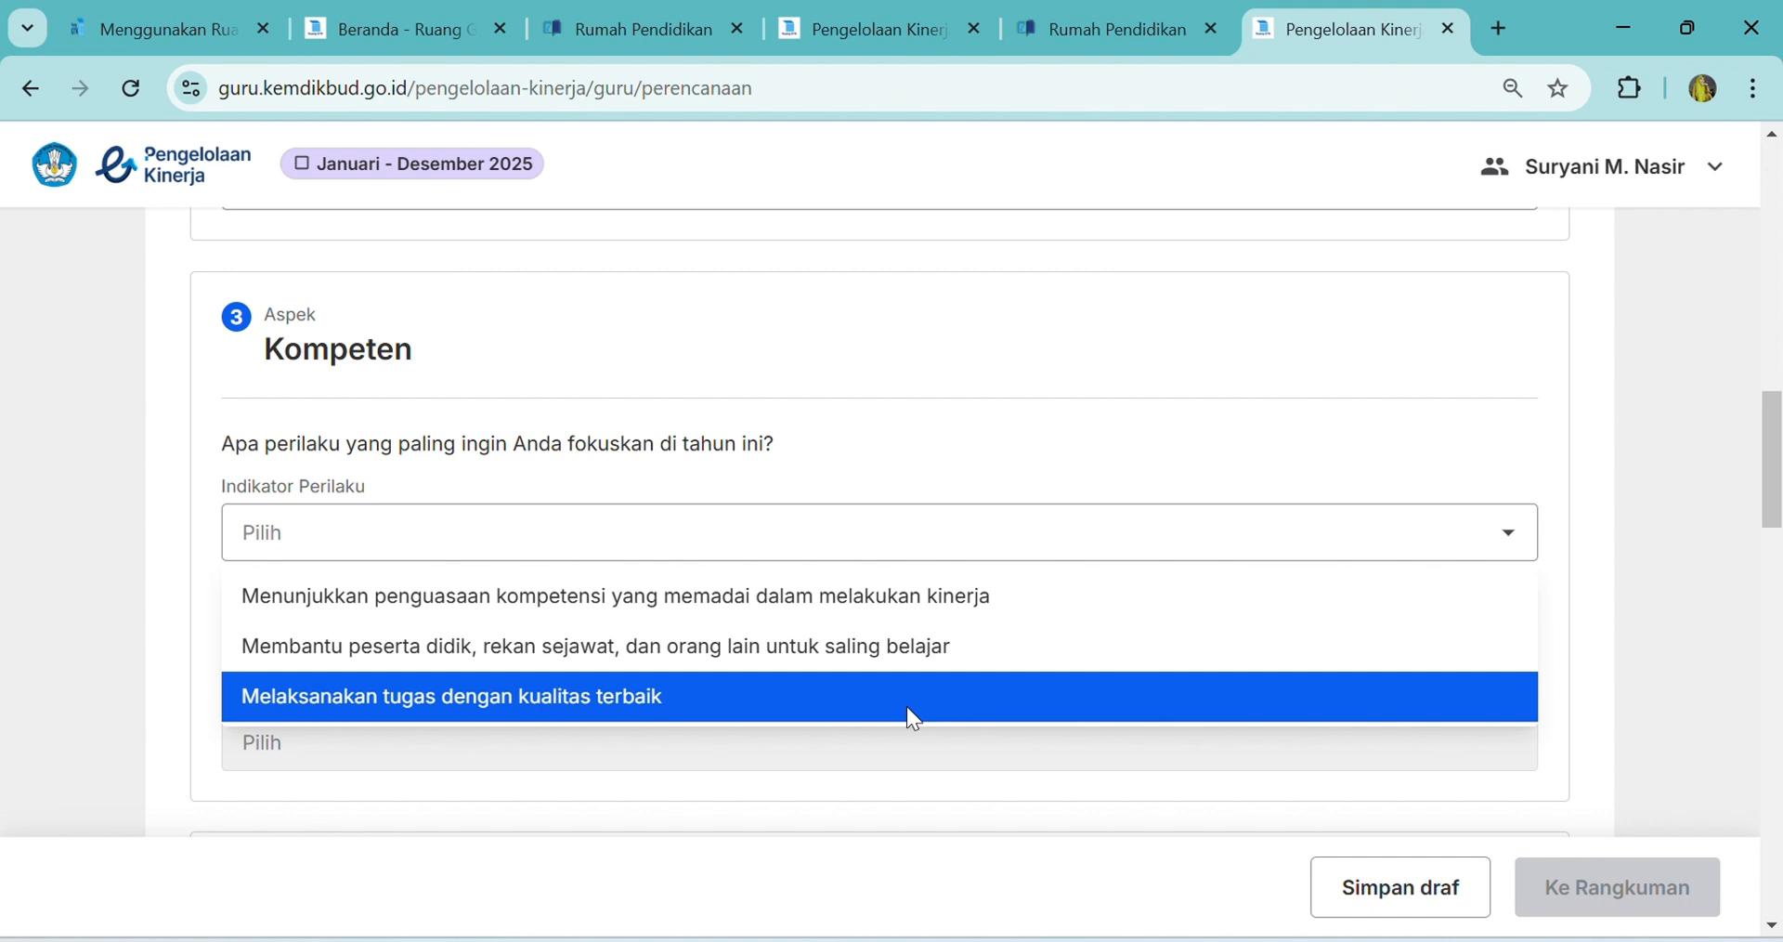
{"action": "left_click", "coordinate": [894, 649]}
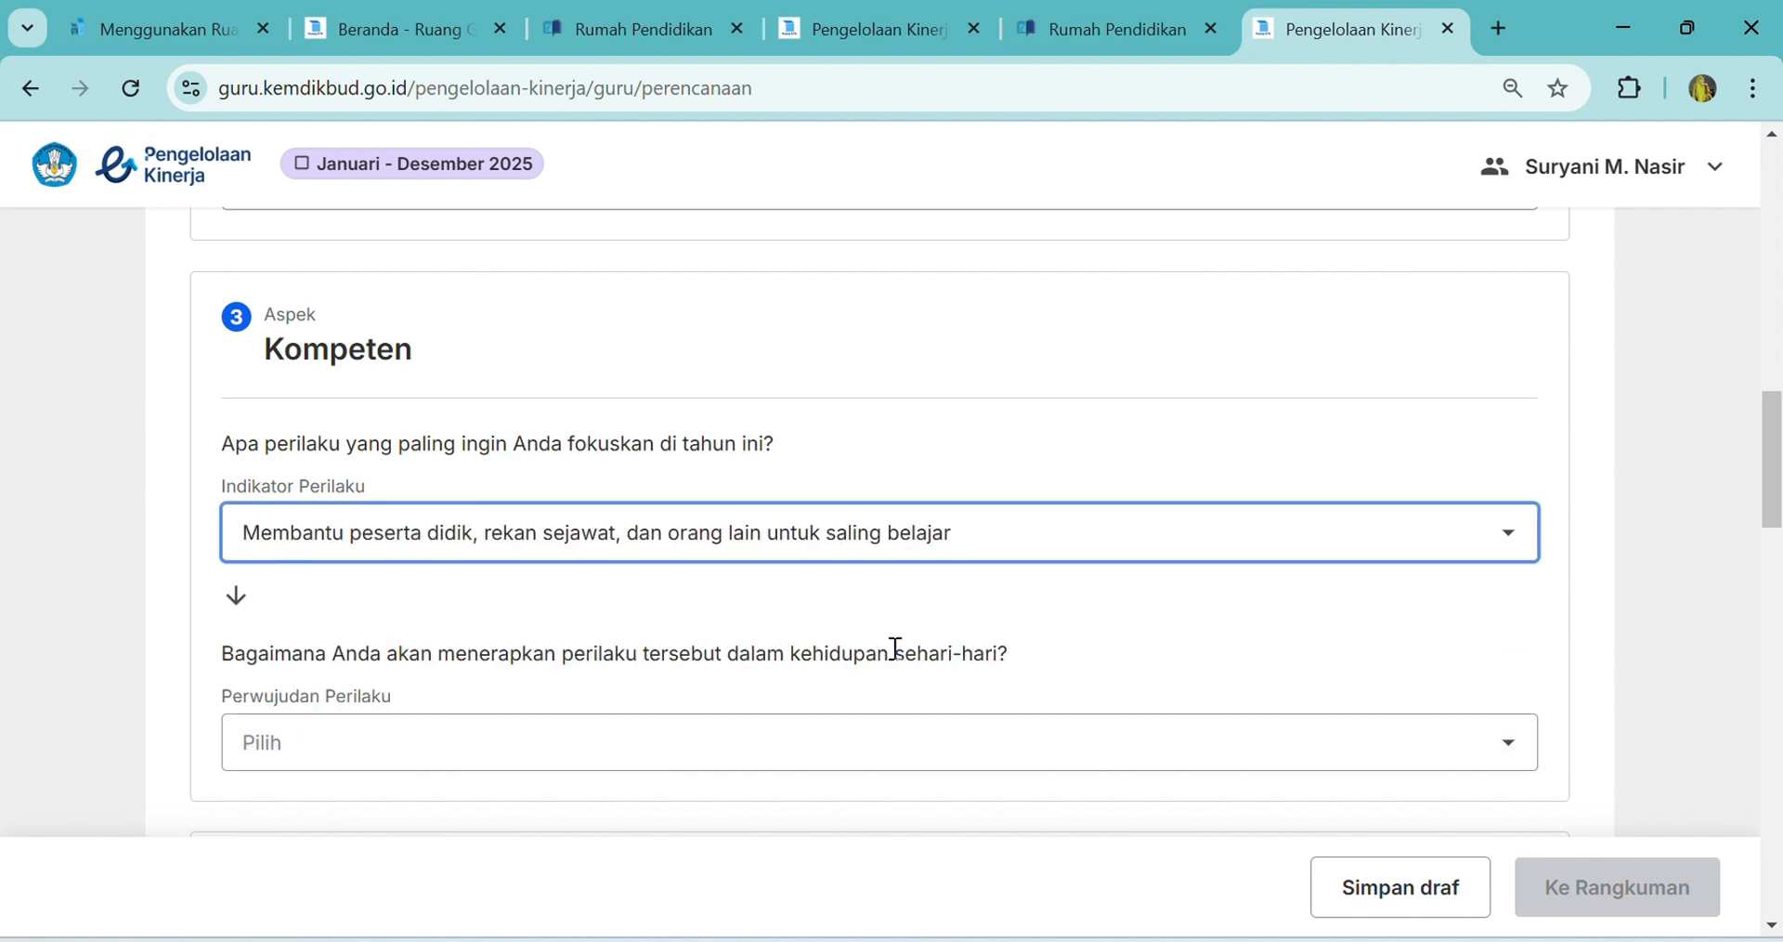
Set the Kompeten aspect's Perwujudan Perilaku to "Memberikan kesempatan orang lain untuk menyampaikan pendapat"
{"action": "scroll", "coordinate": [1776, 509], "scroll_direction": "down", "scroll_amount": 1}
{"action": "scroll", "coordinate": [1776, 509], "scroll_direction": "down", "scroll_amount": 2}
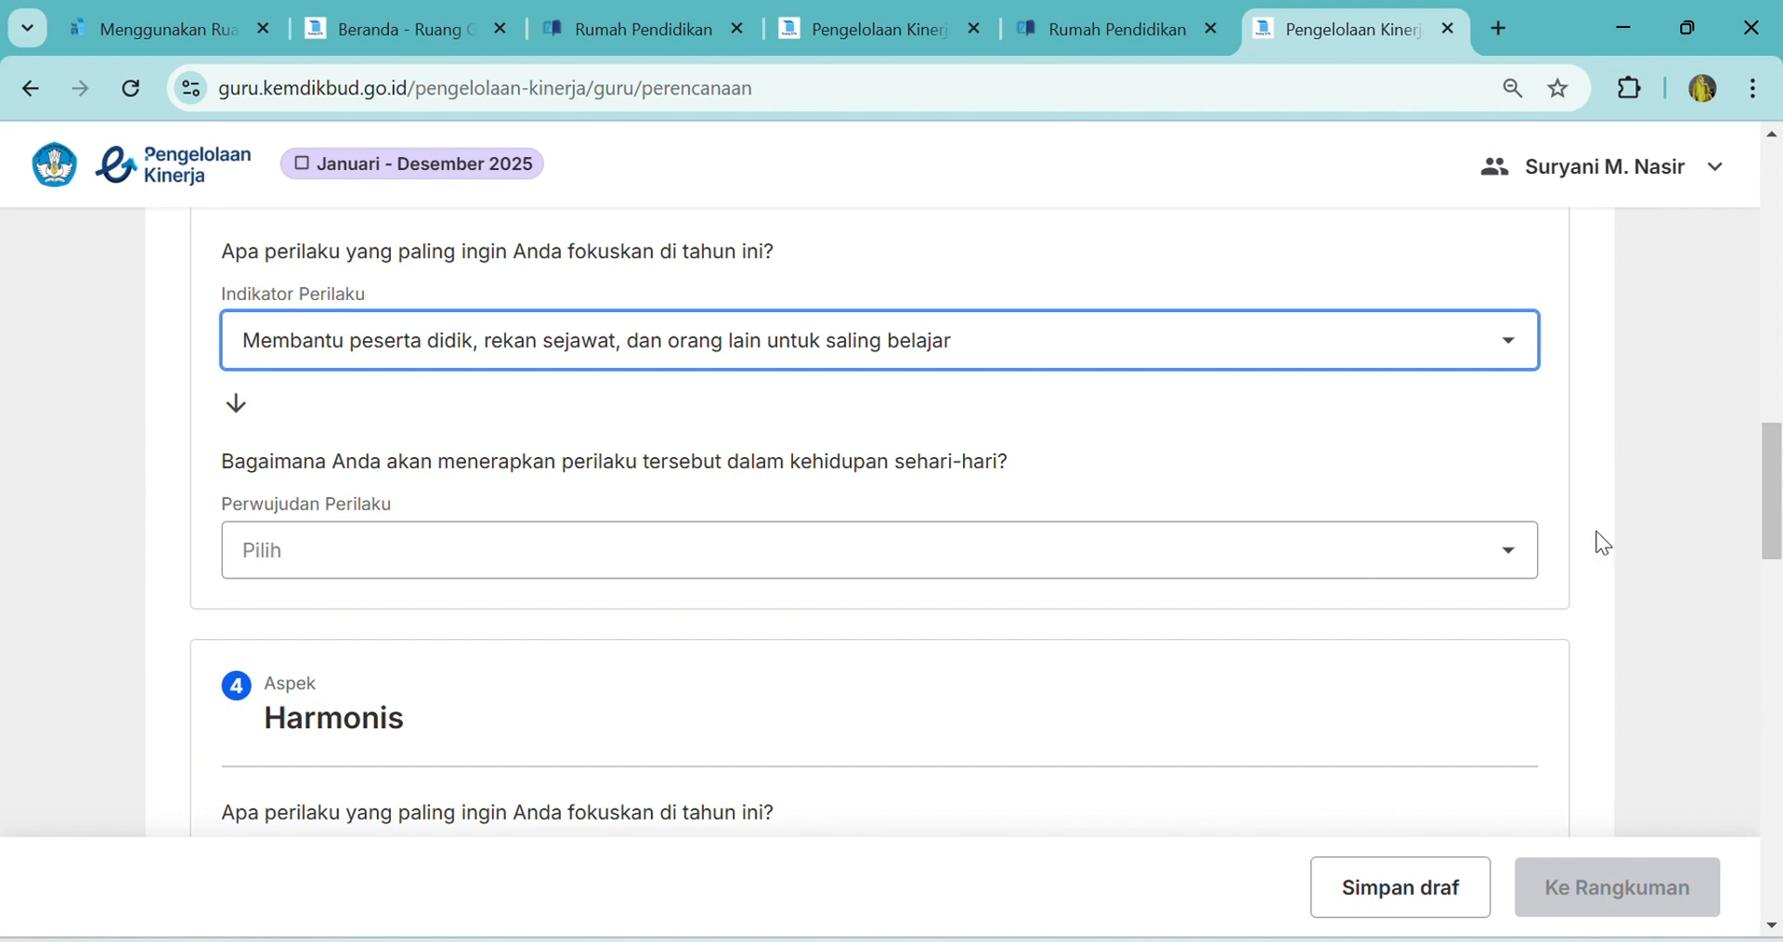
{"action": "left_click", "coordinate": [1506, 555]}
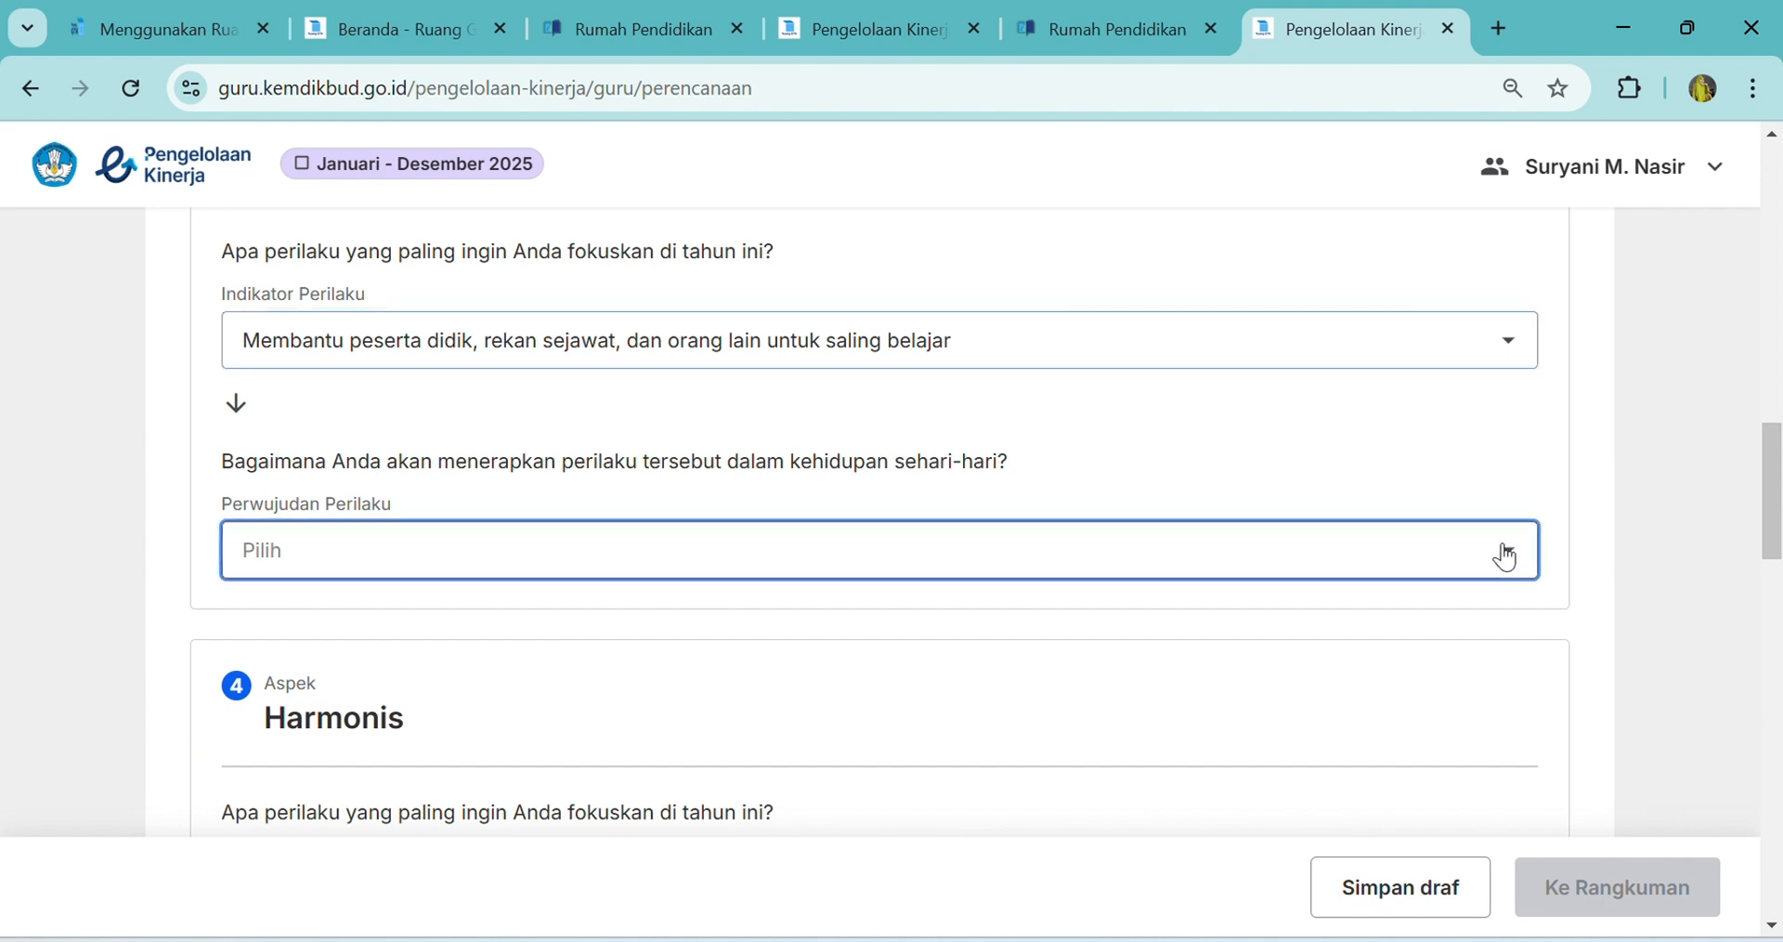
{"action": "left_click", "coordinate": [1506, 556]}
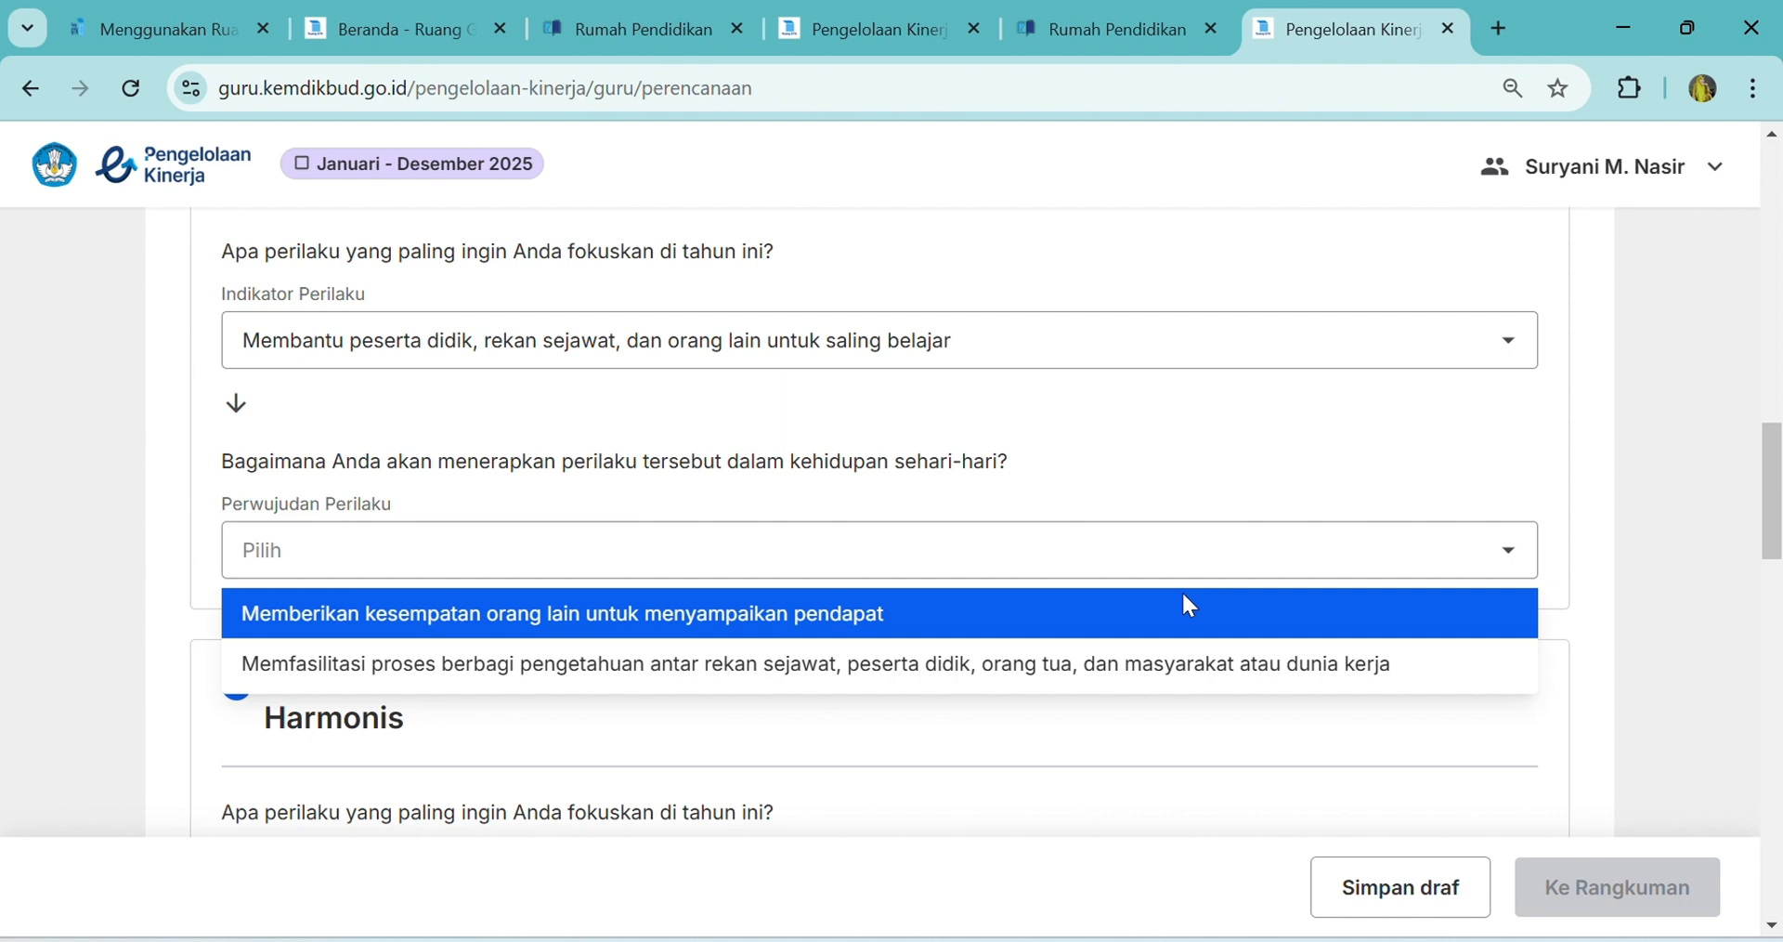
{"action": "left_click", "coordinate": [1107, 635]}
For the Harmonis aspect, set Indikator Perilaku to "Menghargai setiap warga satuan pendidikan apapun latar belakangnya"
{"action": "left_click_drag", "start_coordinate": [1776, 493], "coordinate": [1774, 555]}
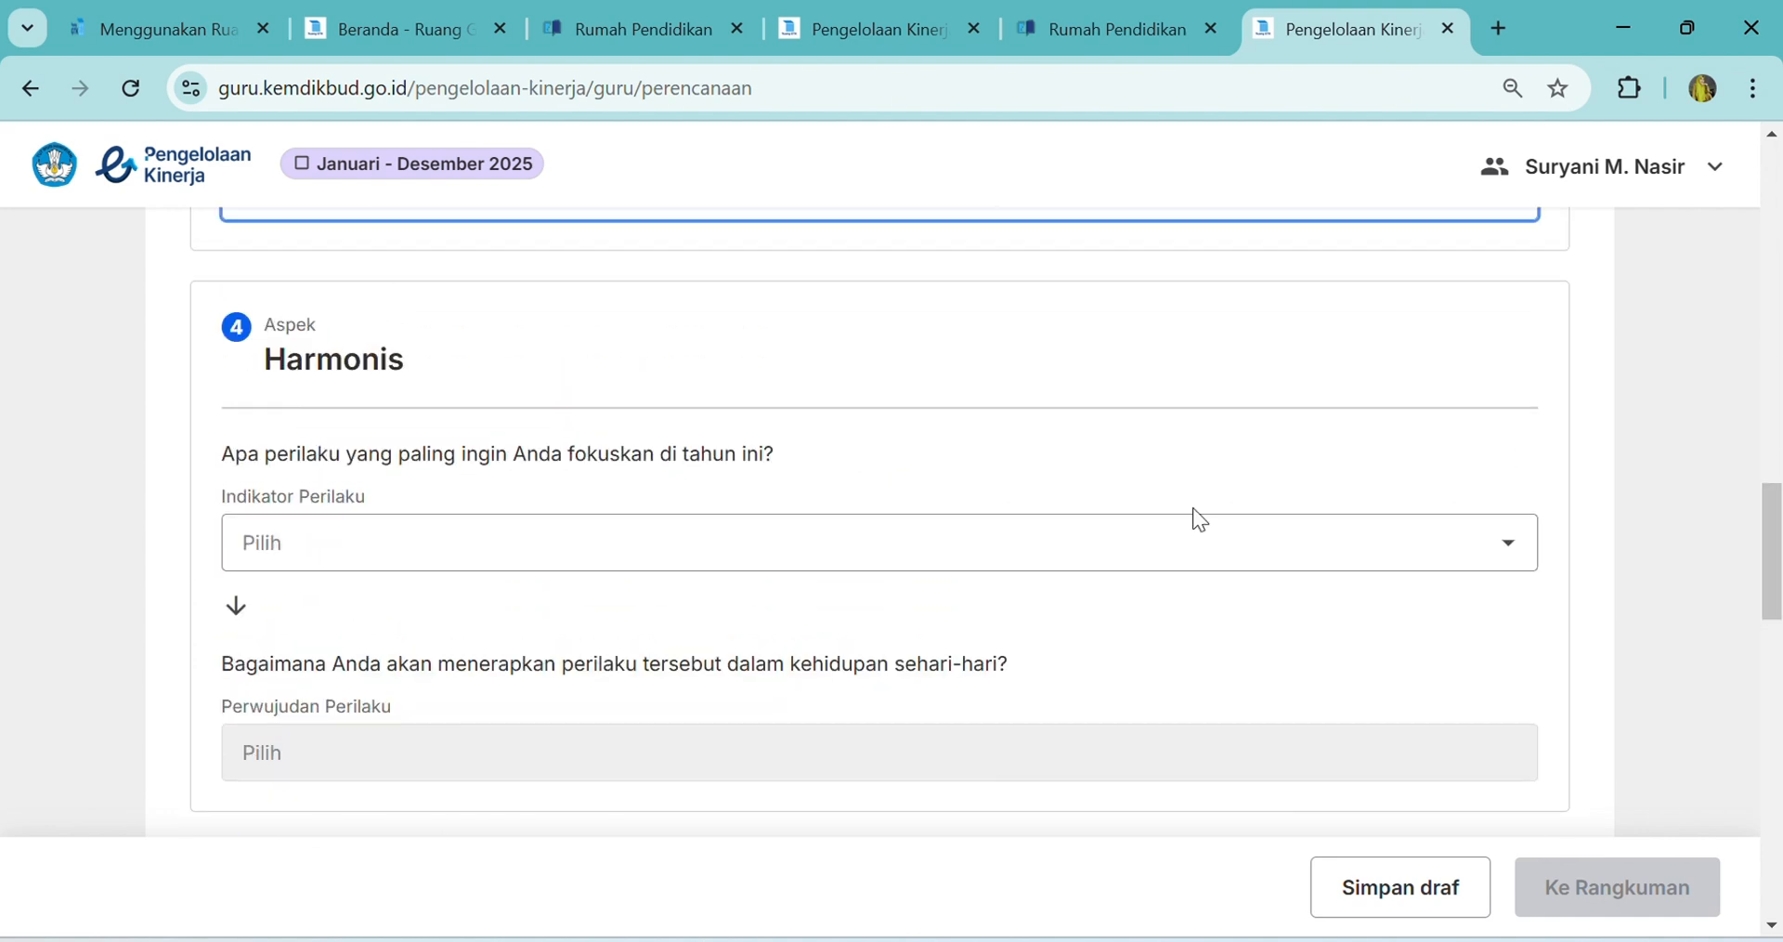
{"action": "left_click", "coordinate": [1441, 543]}
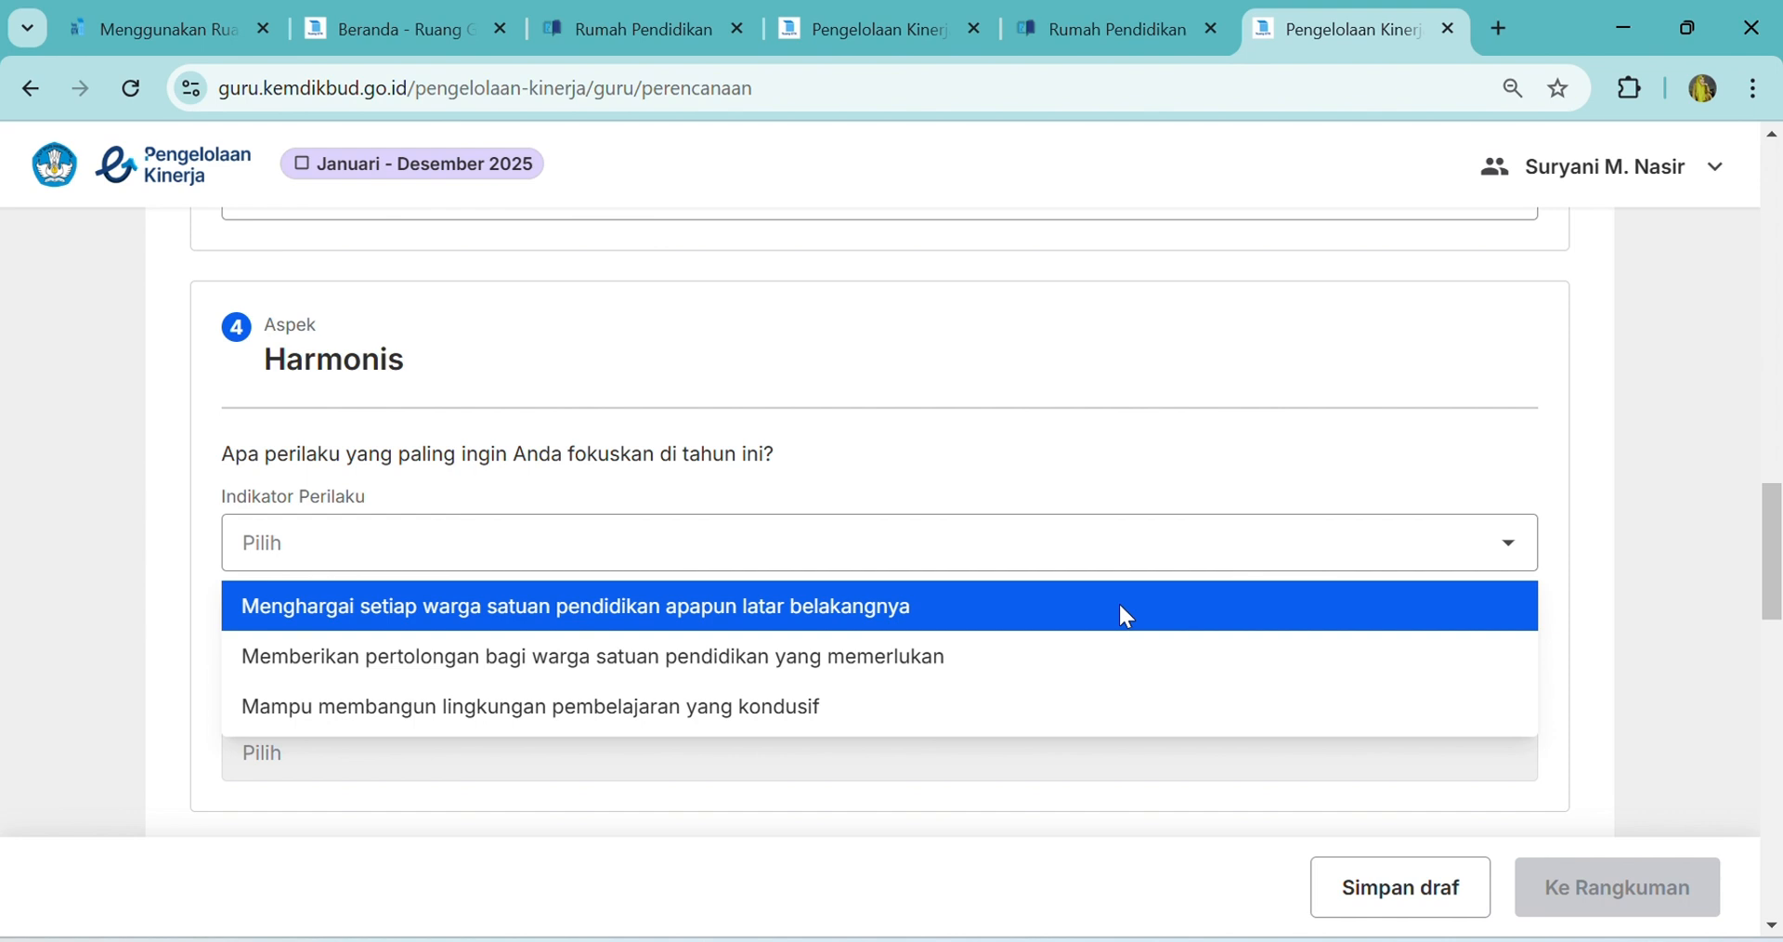
{"action": "left_click", "coordinate": [1125, 617]}
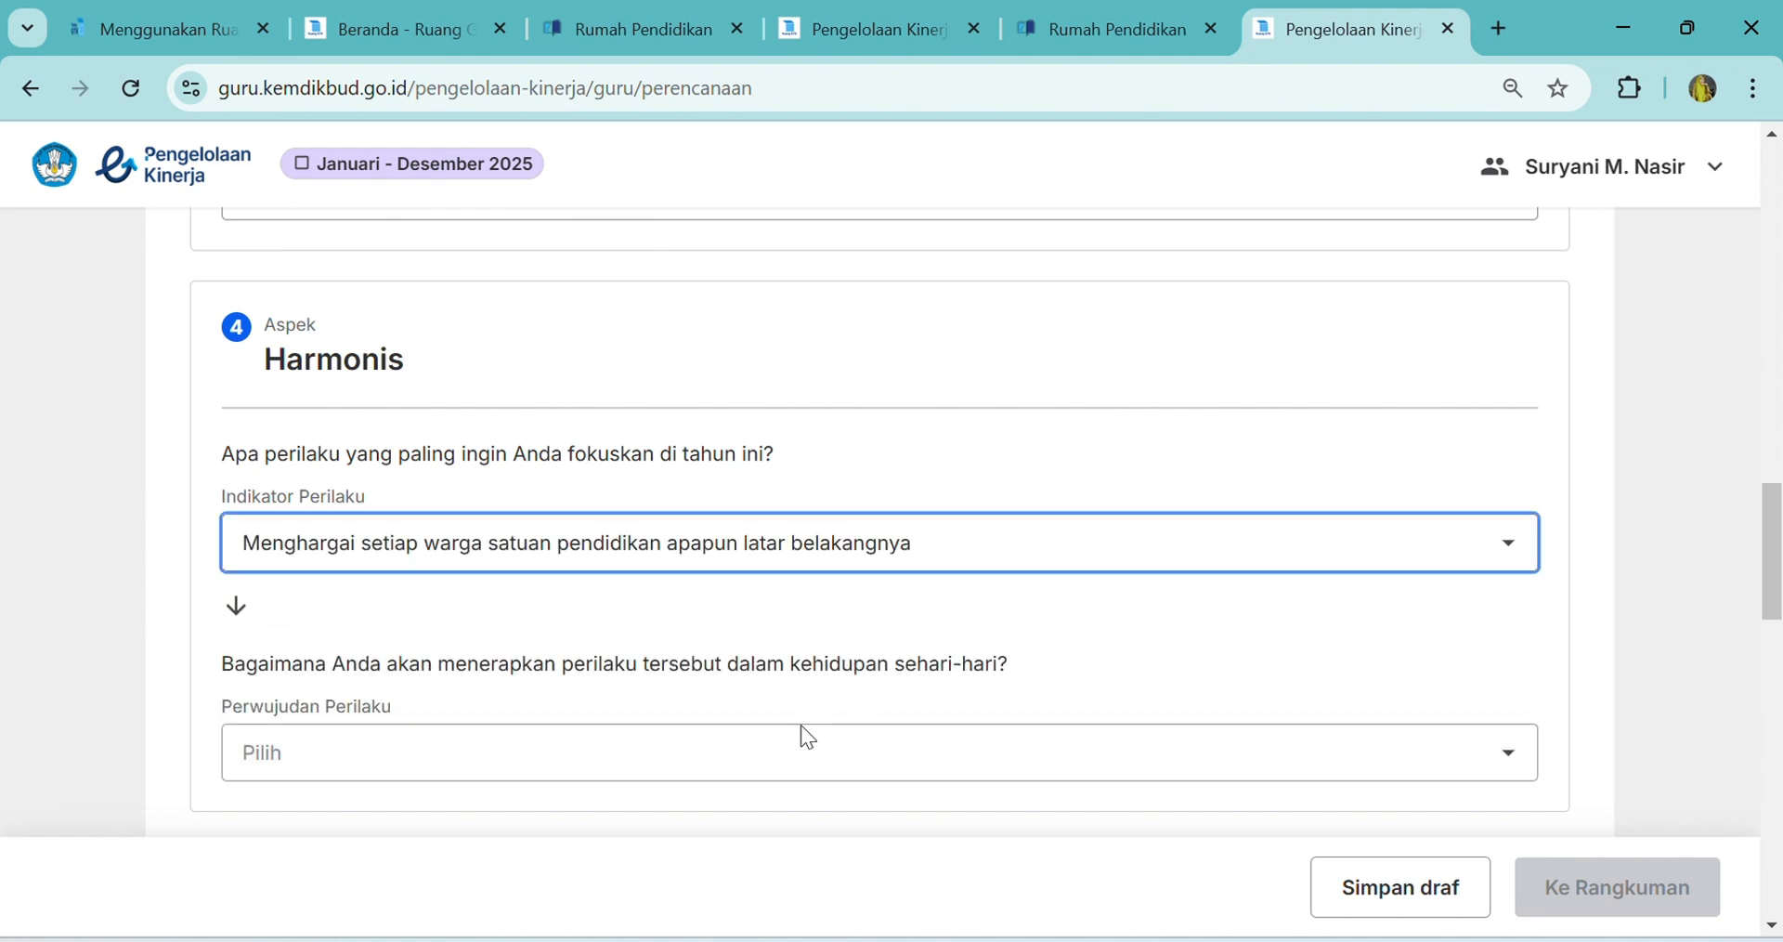
Set the Harmonis aspect's Perwujudan Perilaku to "Menjaga hubungan yang baik dengan rekan kerja, atasan, peserta didik, dan masyarakat atau dunia kerja"
{"action": "left_click", "coordinate": [815, 754]}
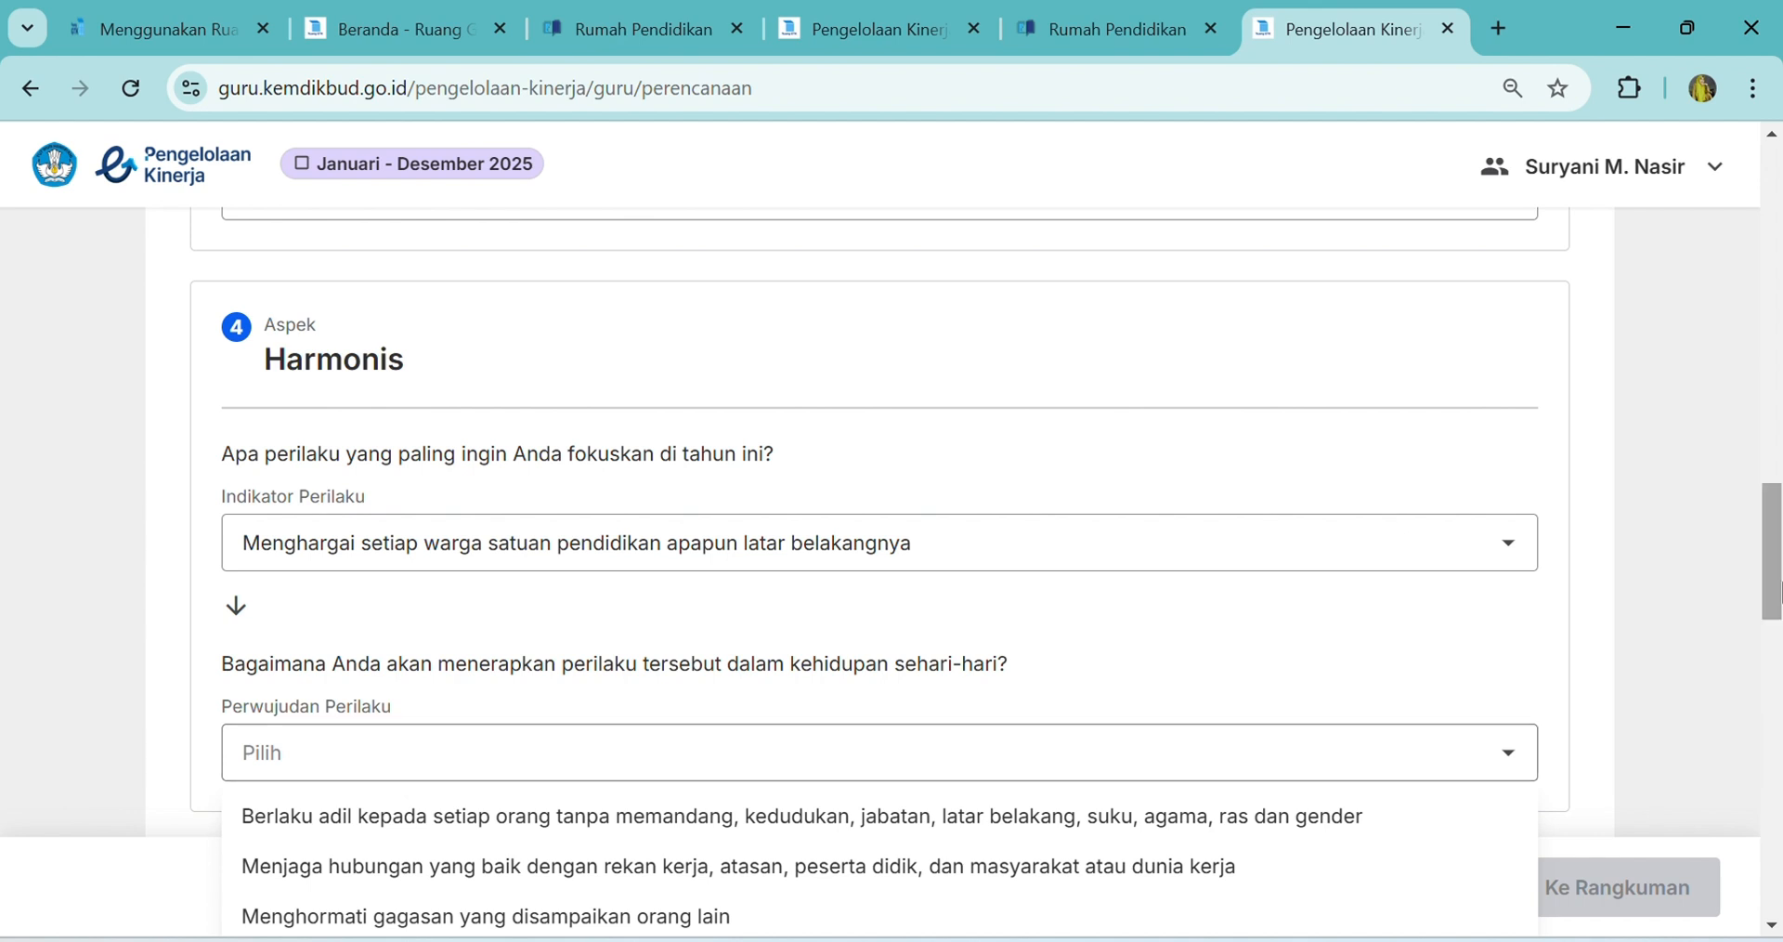
{"action": "left_click_drag", "start_coordinate": [1782, 566], "coordinate": [1781, 597]}
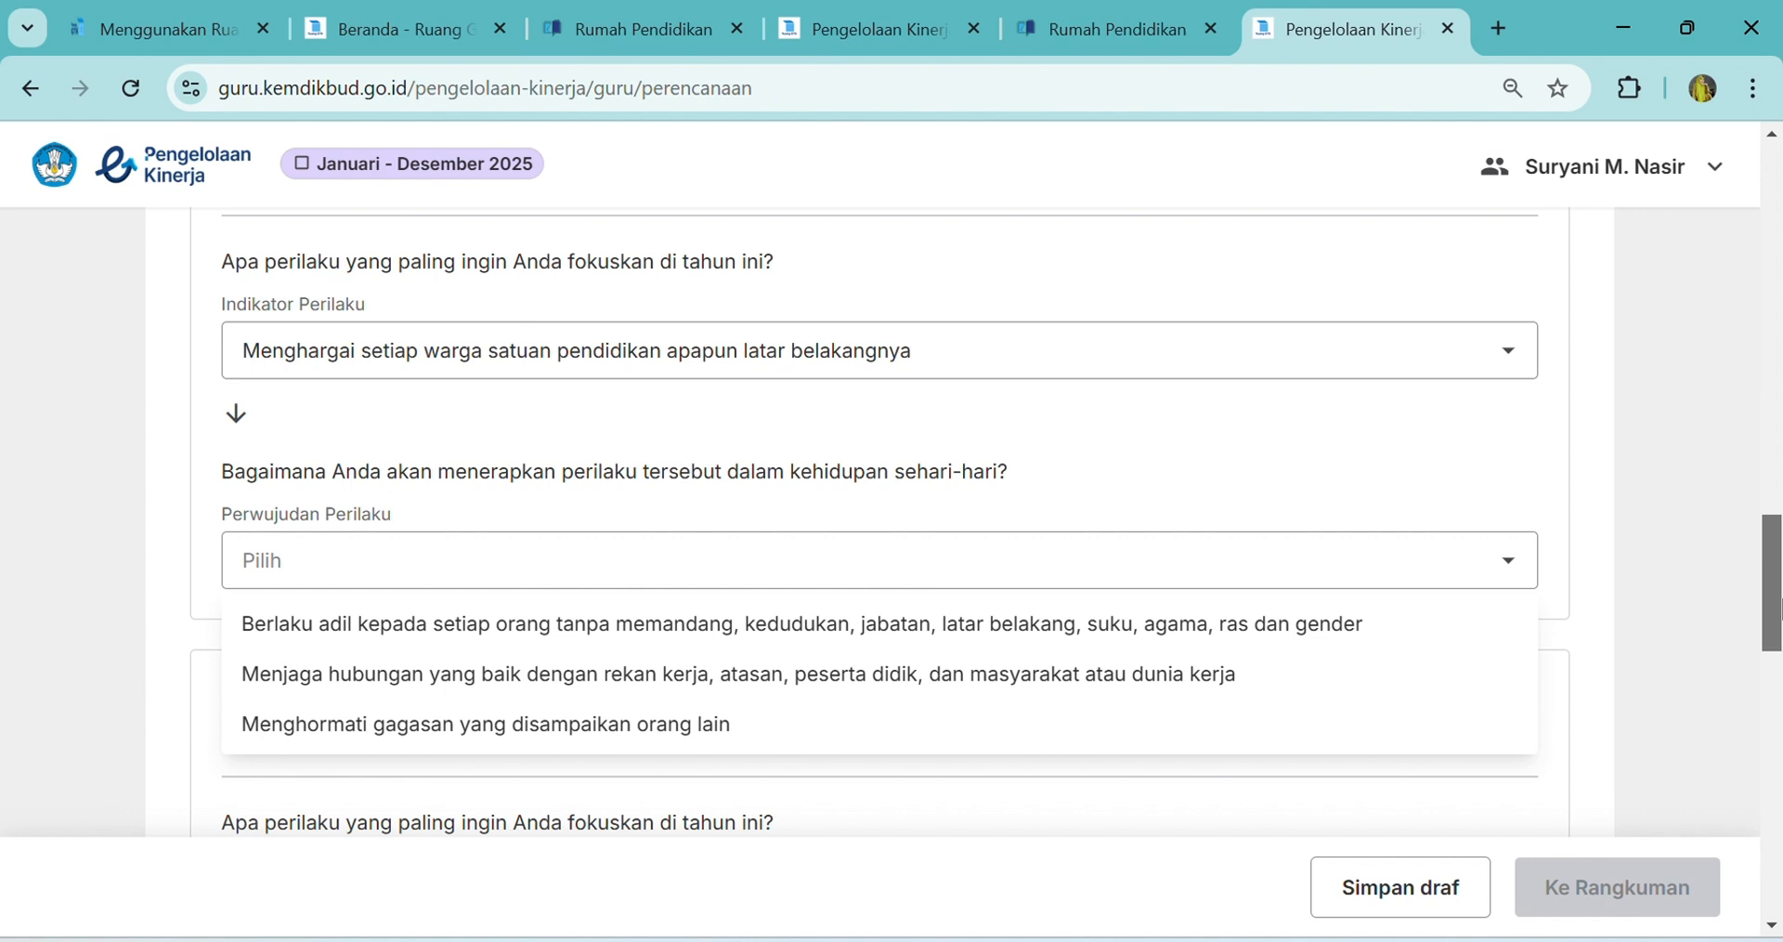
{"action": "left_click", "coordinate": [1375, 698]}
For the Loyal aspect, set Indikator Perilaku to "Menjaga nama baik satuan pendidikan, sesama guru, dan peserta didik dimanapun berada"
{"action": "left_click_drag", "start_coordinate": [1776, 562], "coordinate": [1780, 641]}
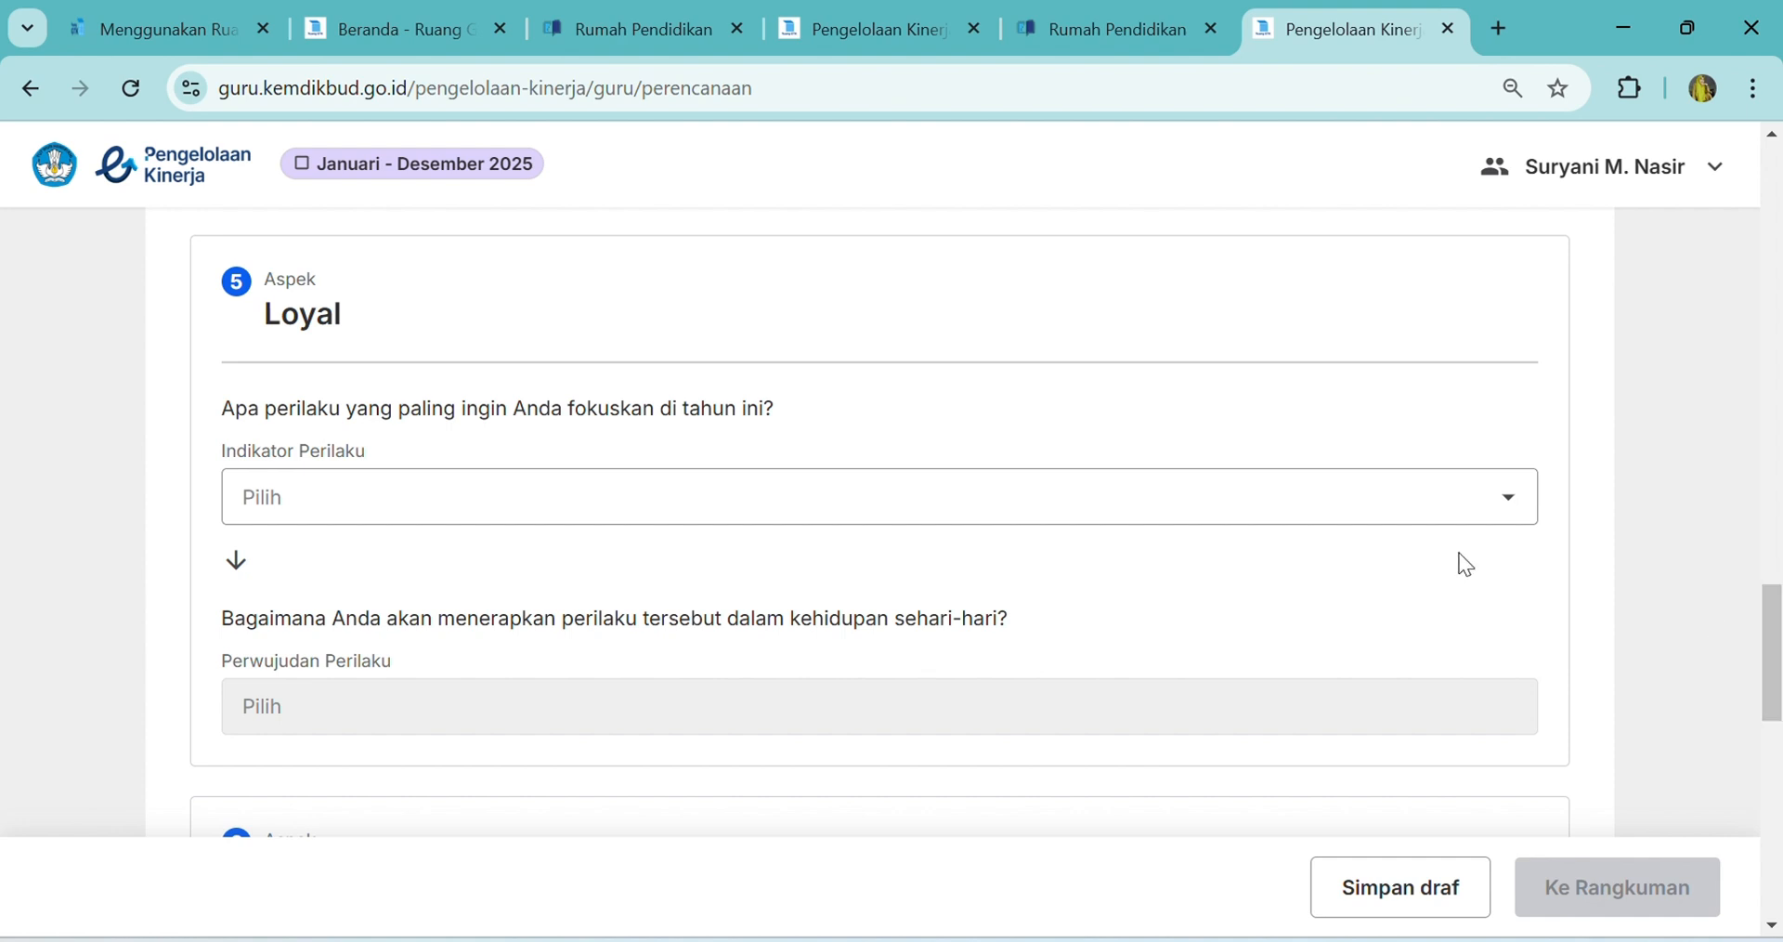
{"action": "left_click", "coordinate": [1459, 516]}
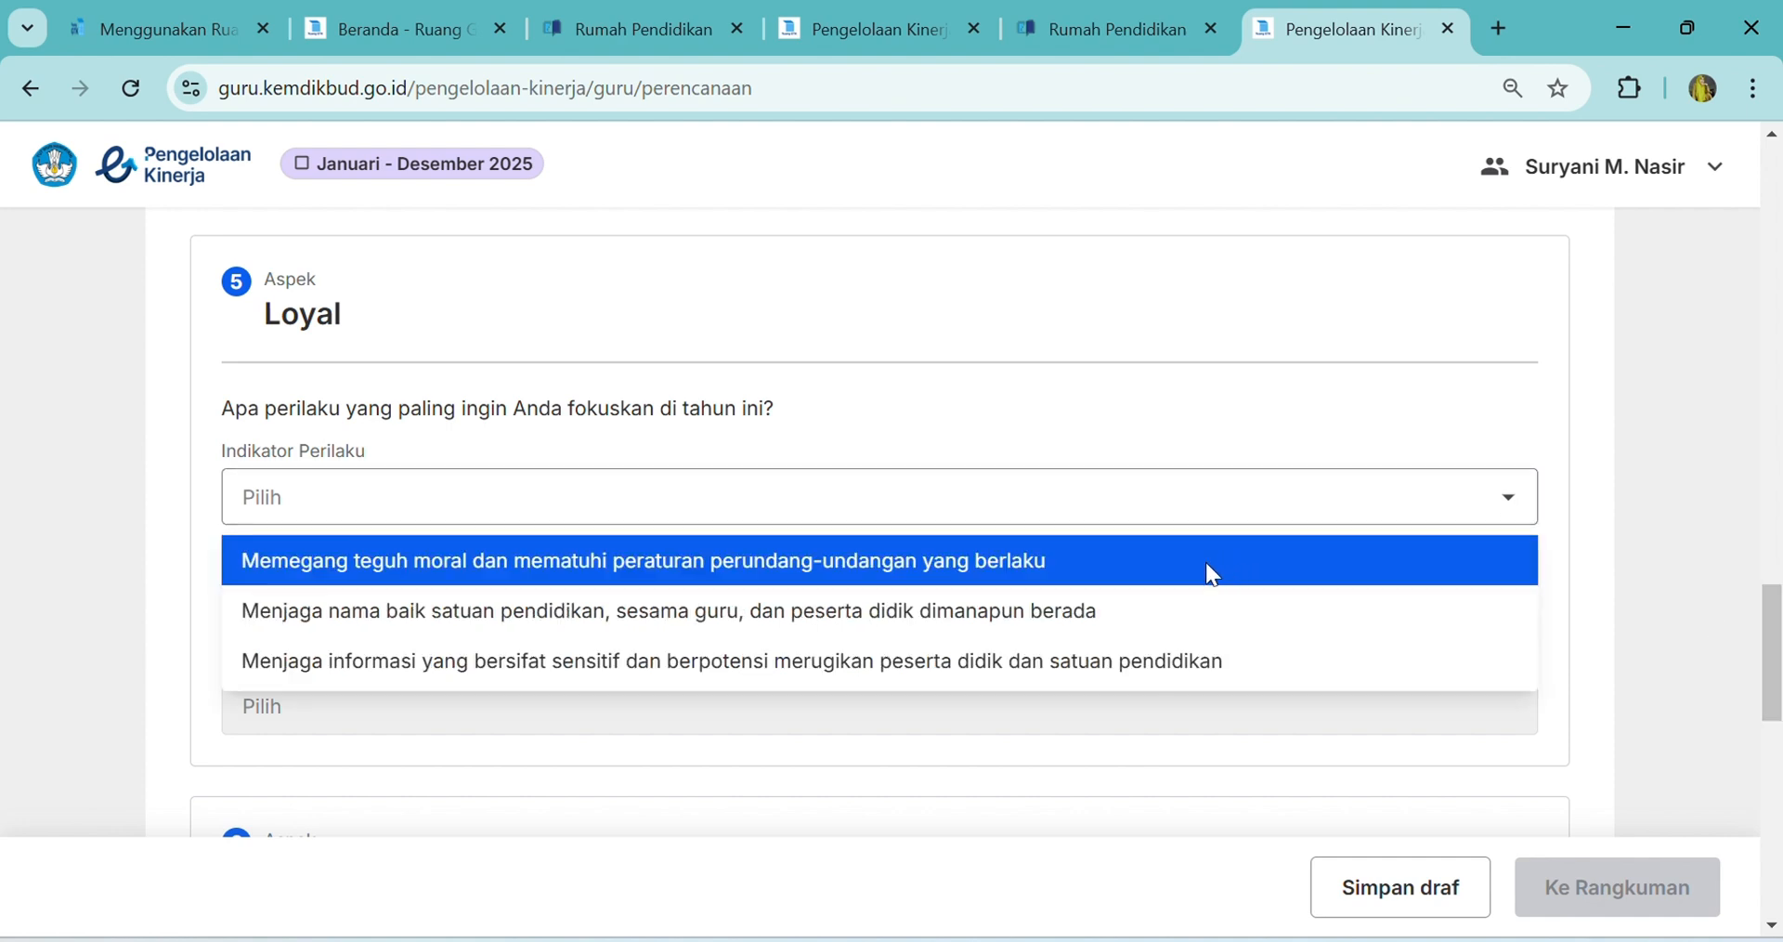
{"action": "left_click", "coordinate": [1126, 613]}
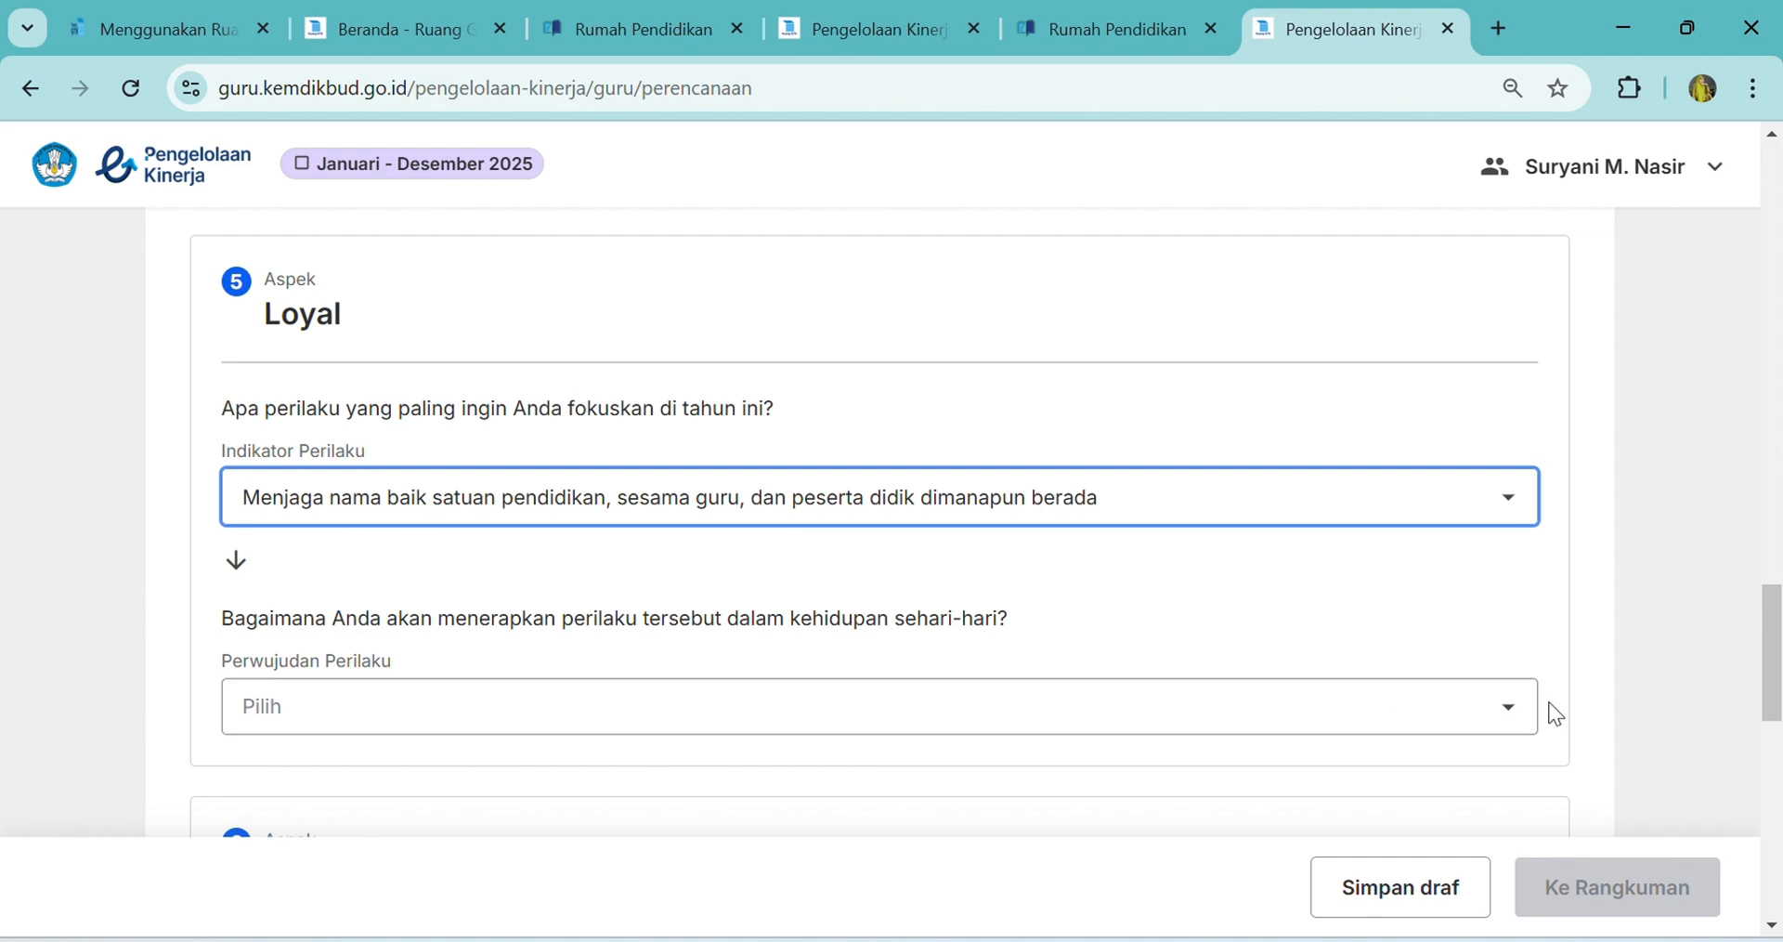
Set the Loyal aspect's Perwujudan Perilaku to "Bersikap dan berperilaku yang melindungi nama baik serta citra satuan pendidikan"
{"action": "left_click", "coordinate": [1514, 715]}
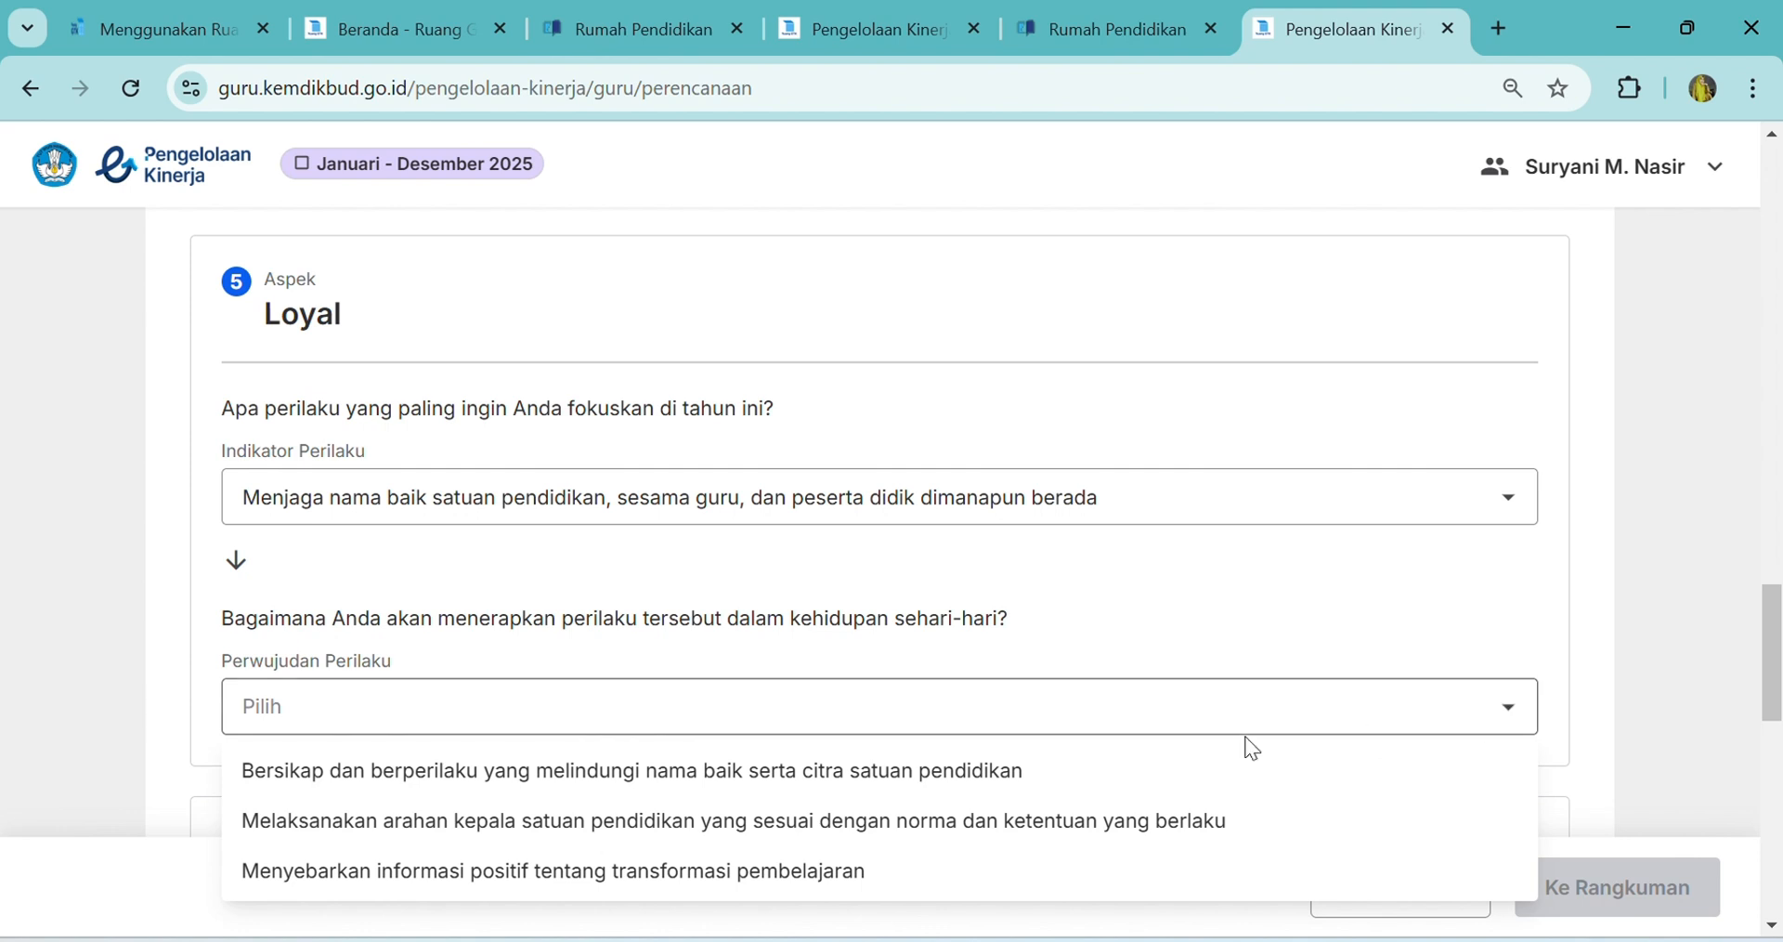
{"action": "left_click", "coordinate": [1019, 769]}
For the Adaptif aspect, set Indikator Perilaku to "Berpikir proaktif untuk mengembangkan diri dan warga satuan pendidikan" and Perwujudan Perilaku to "Menunjukkan keingintahuan yang tinggi terhadap hal baru"
{"action": "left_click_drag", "start_coordinate": [1776, 651], "coordinate": [1778, 728]}
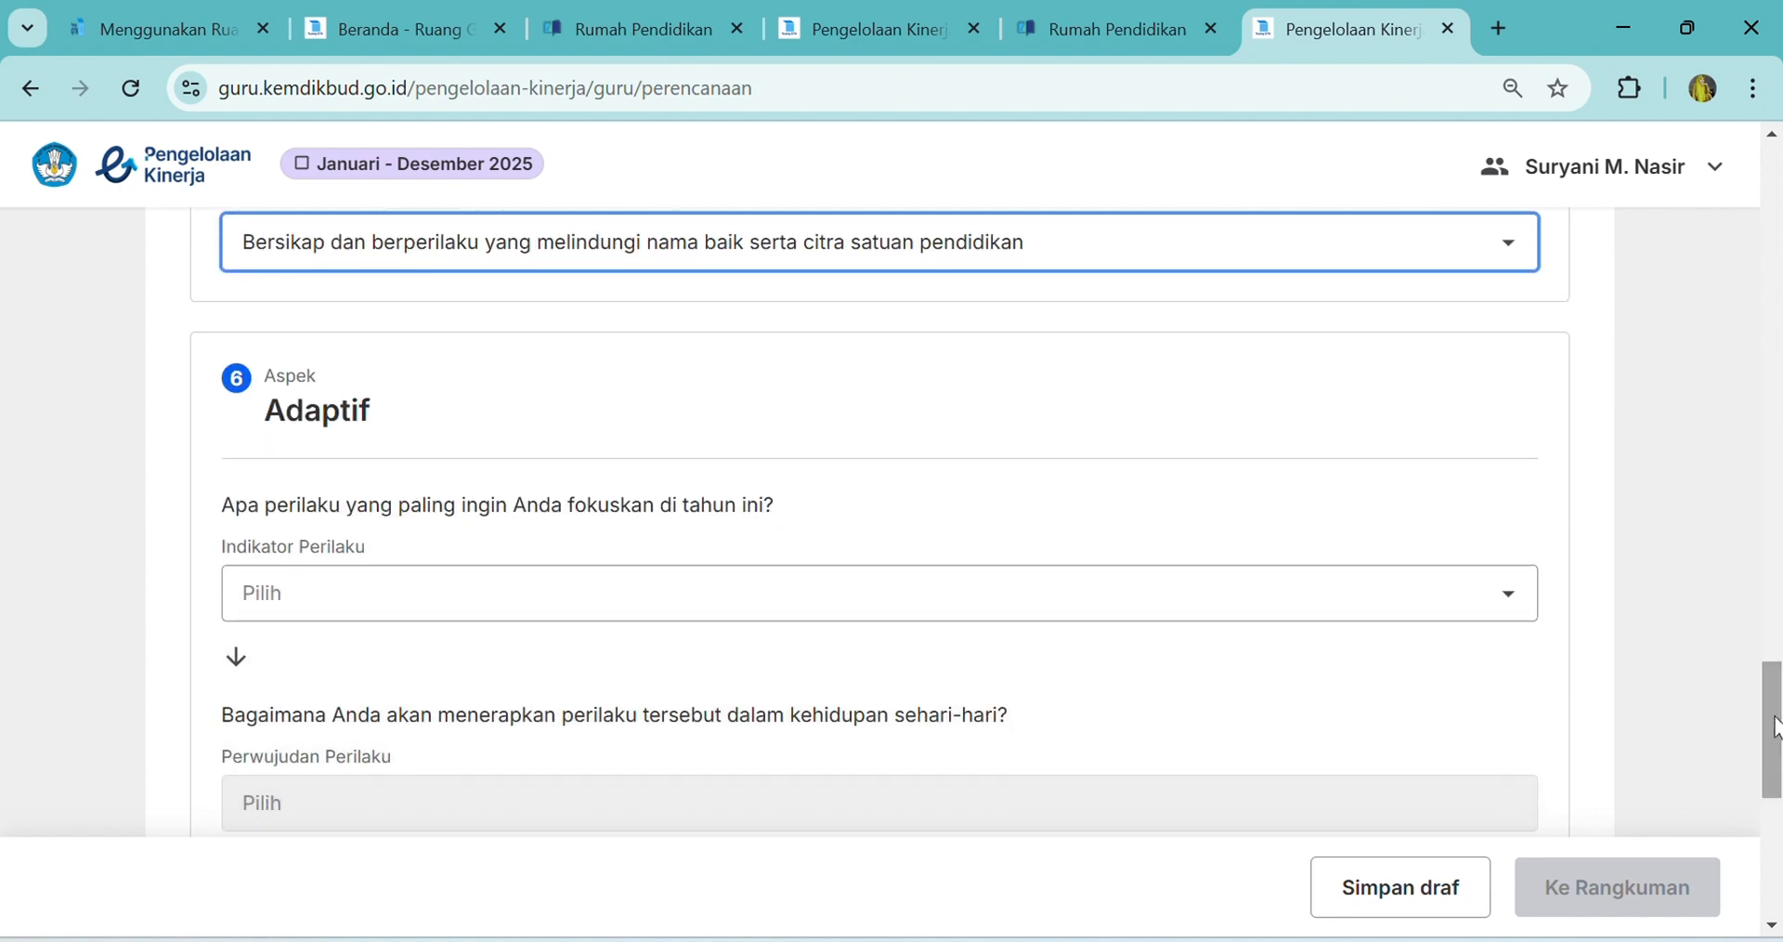
{"action": "left_click", "coordinate": [1502, 615]}
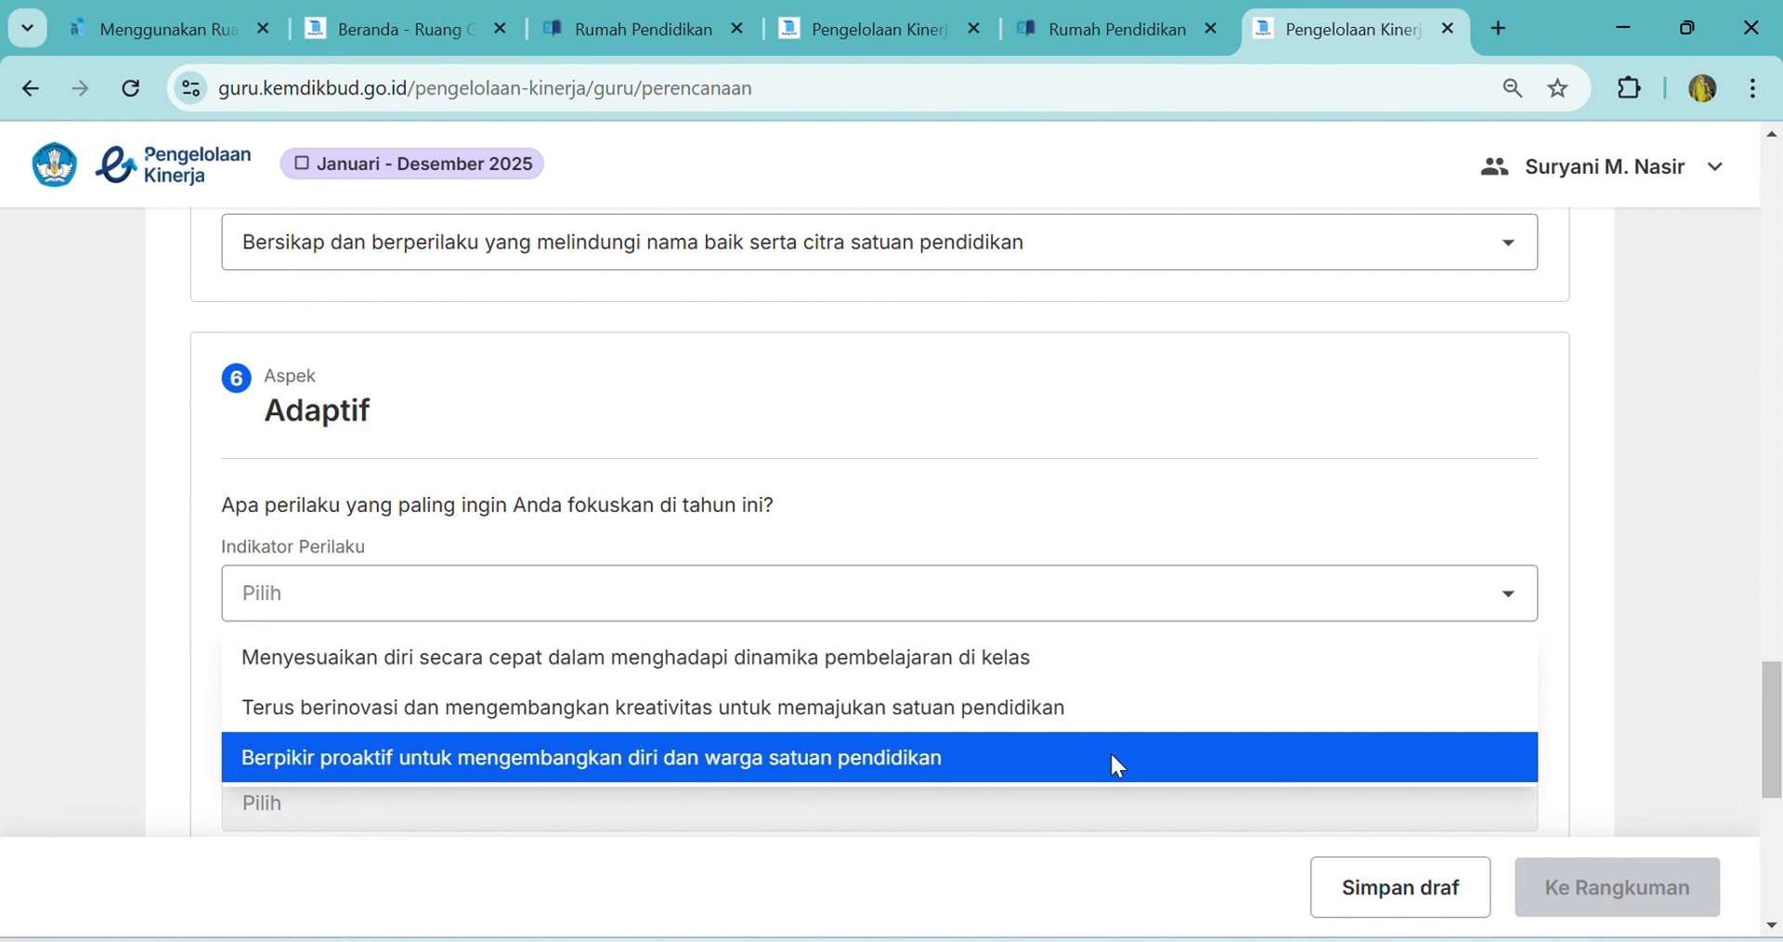
{"action": "left_click", "coordinate": [1112, 755]}
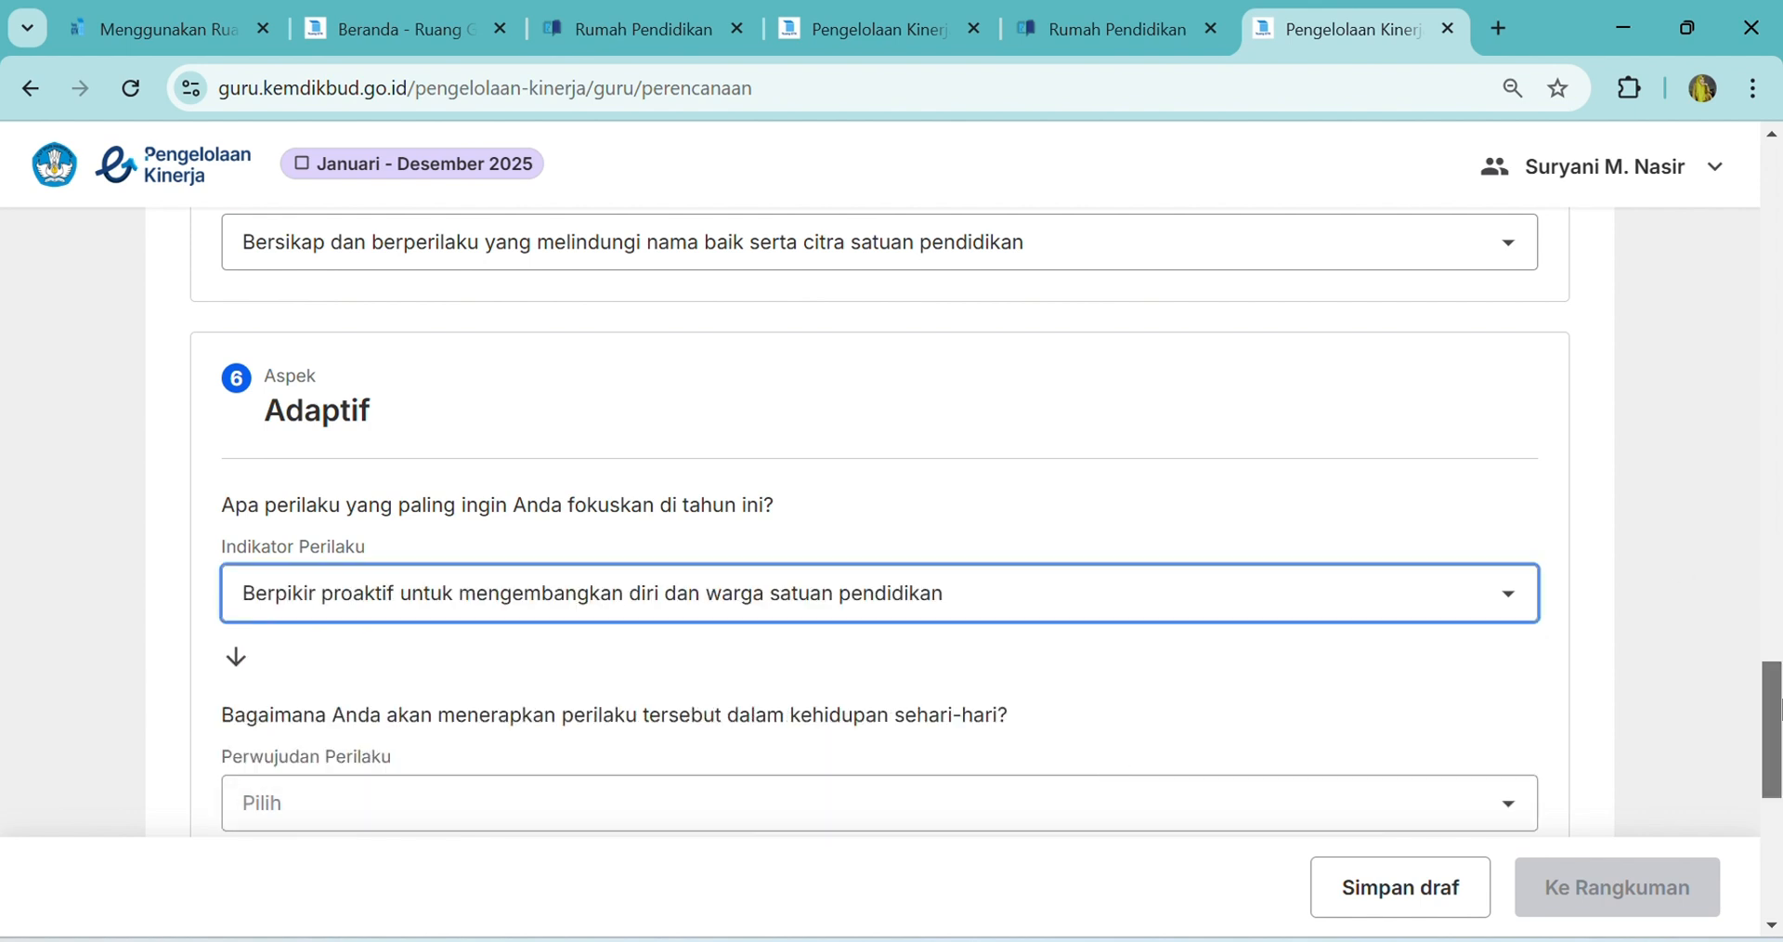
{"action": "left_click_drag", "start_coordinate": [1781, 710], "coordinate": [1782, 751]}
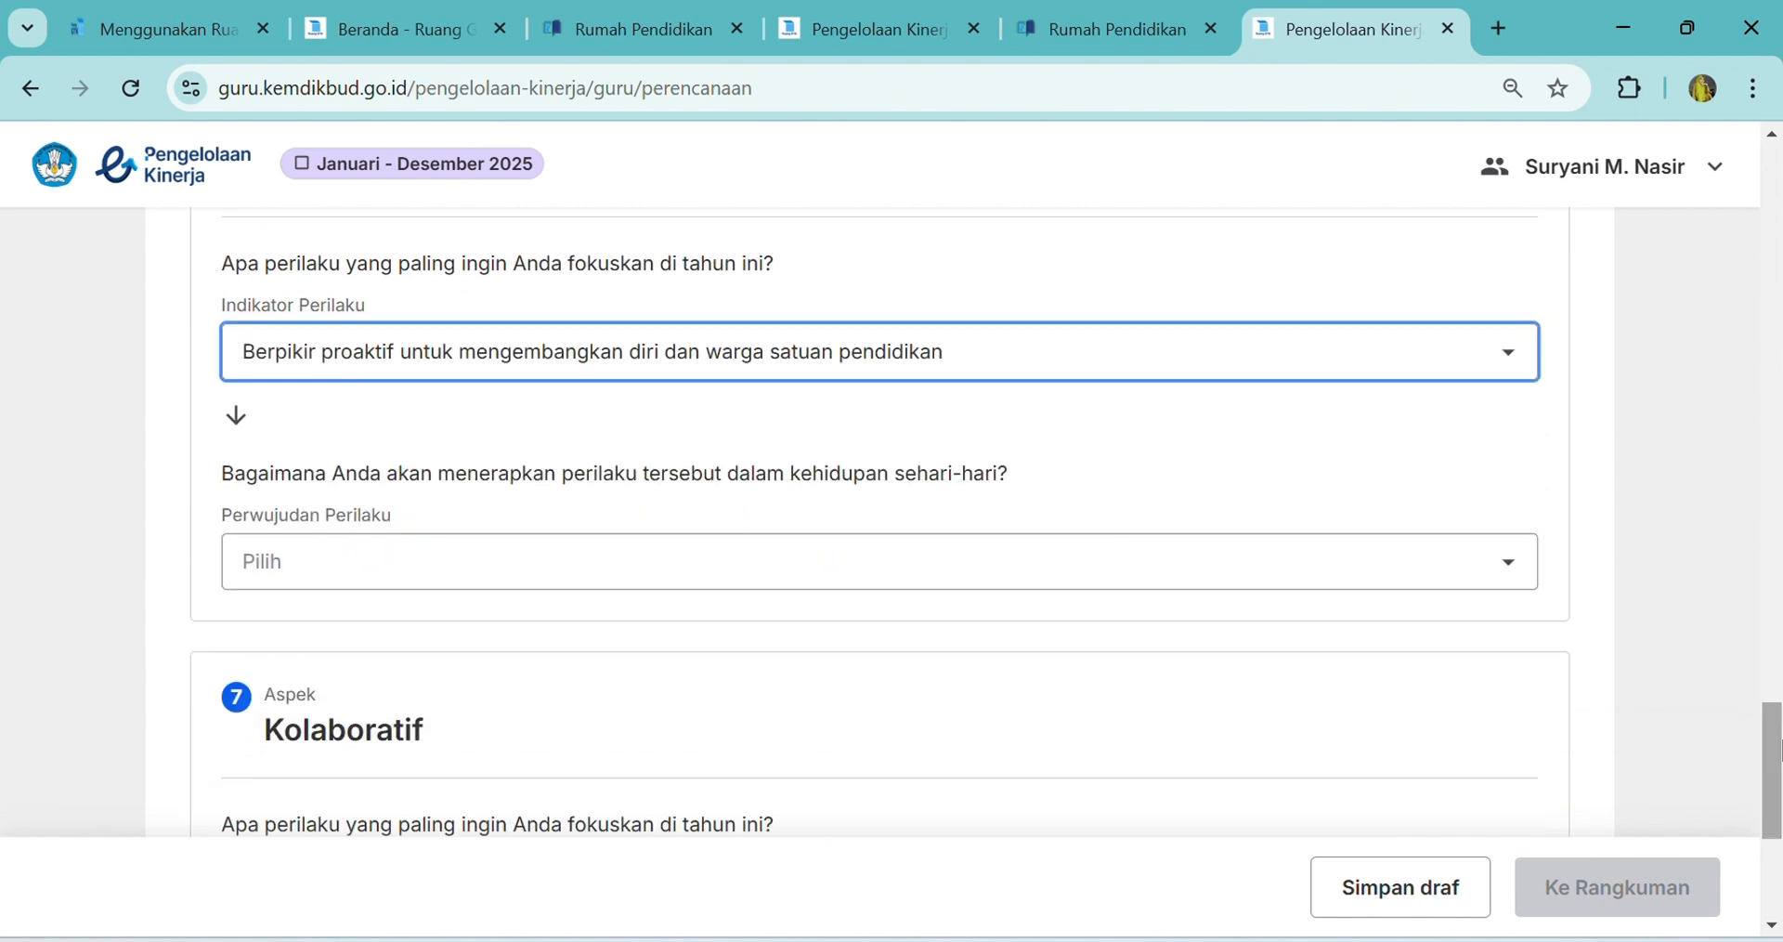
{"action": "left_click", "coordinate": [1396, 588]}
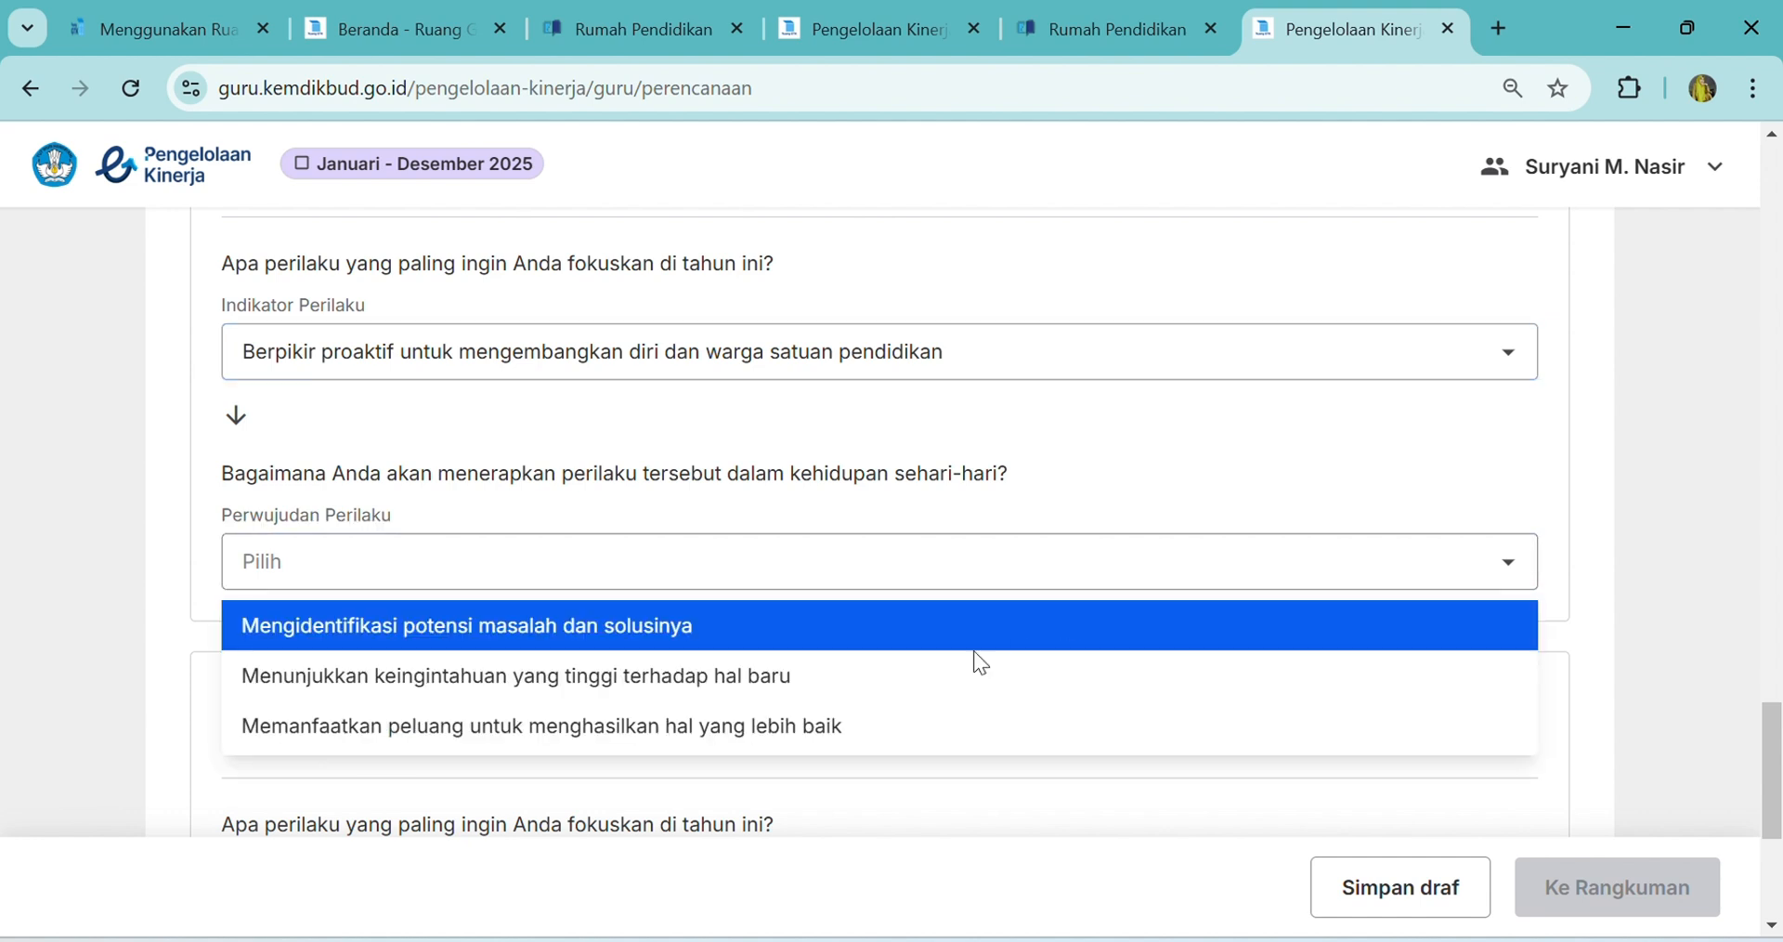
{"action": "left_click", "coordinate": [930, 692]}
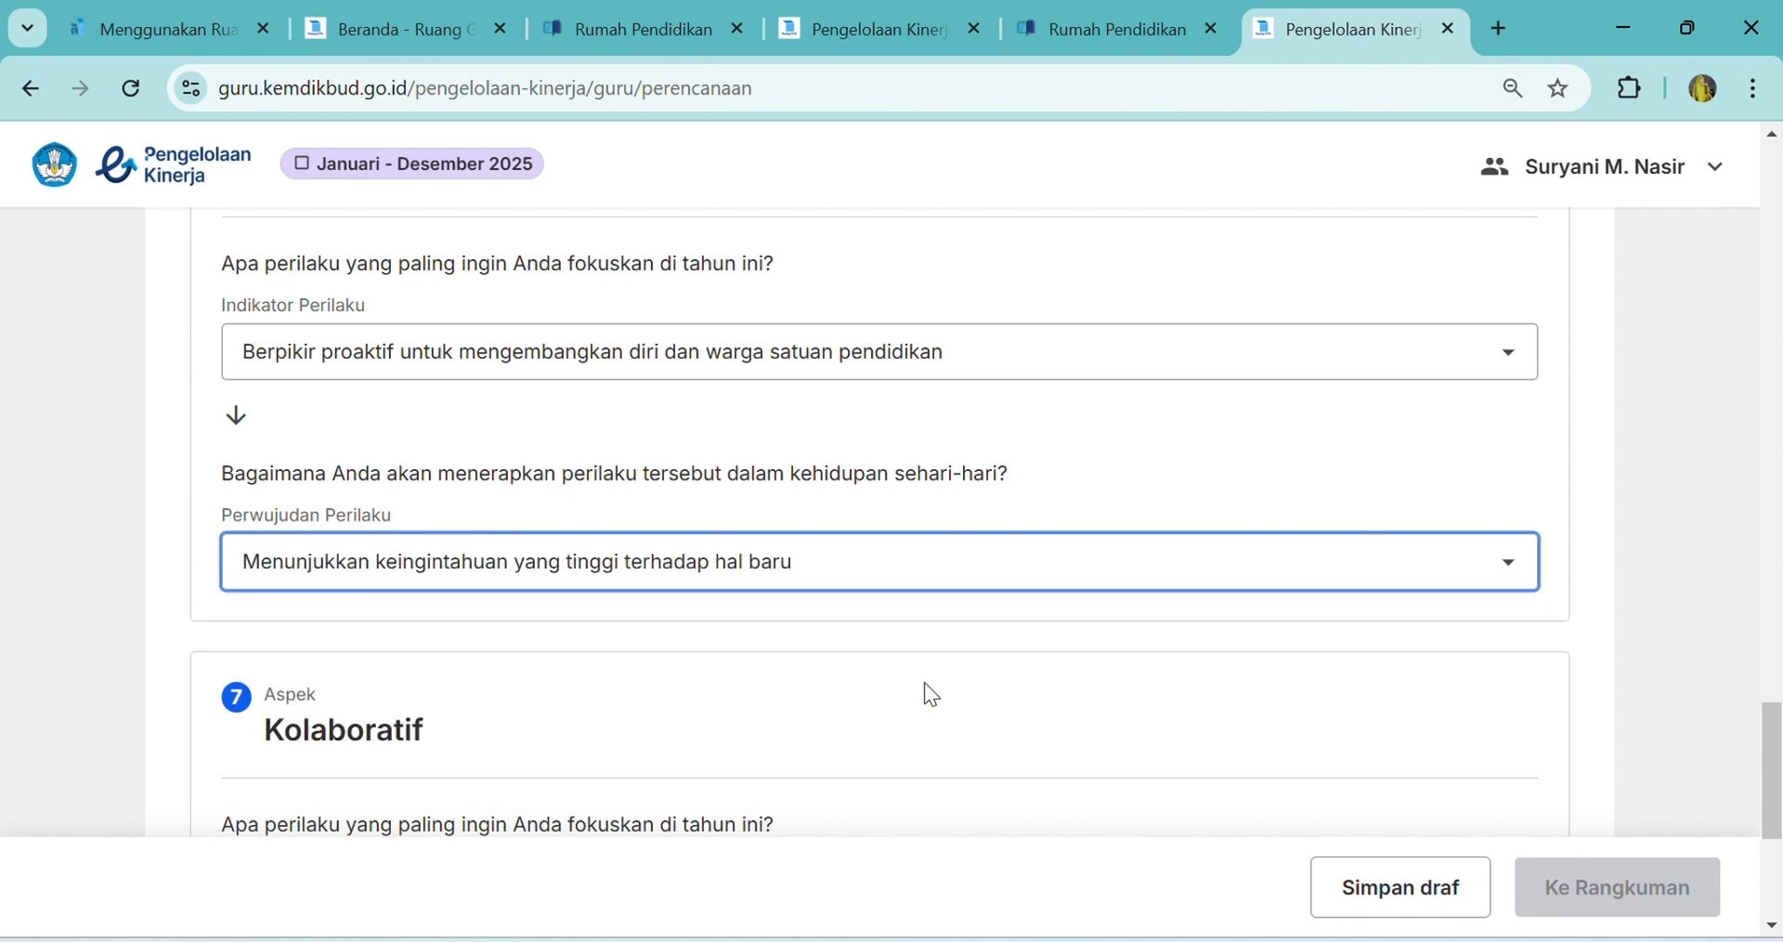
Set the Kolaboratif aspect's Indikator Perilaku to "Bekerja sama secara terbuka dalam menghasilkan dampak pembelajaran yang merata bagi peserta didik, rekan sejawat, dan masyarakat atau dunia kerja"
{"action": "left_click_drag", "start_coordinate": [1779, 744], "coordinate": [1780, 821]}
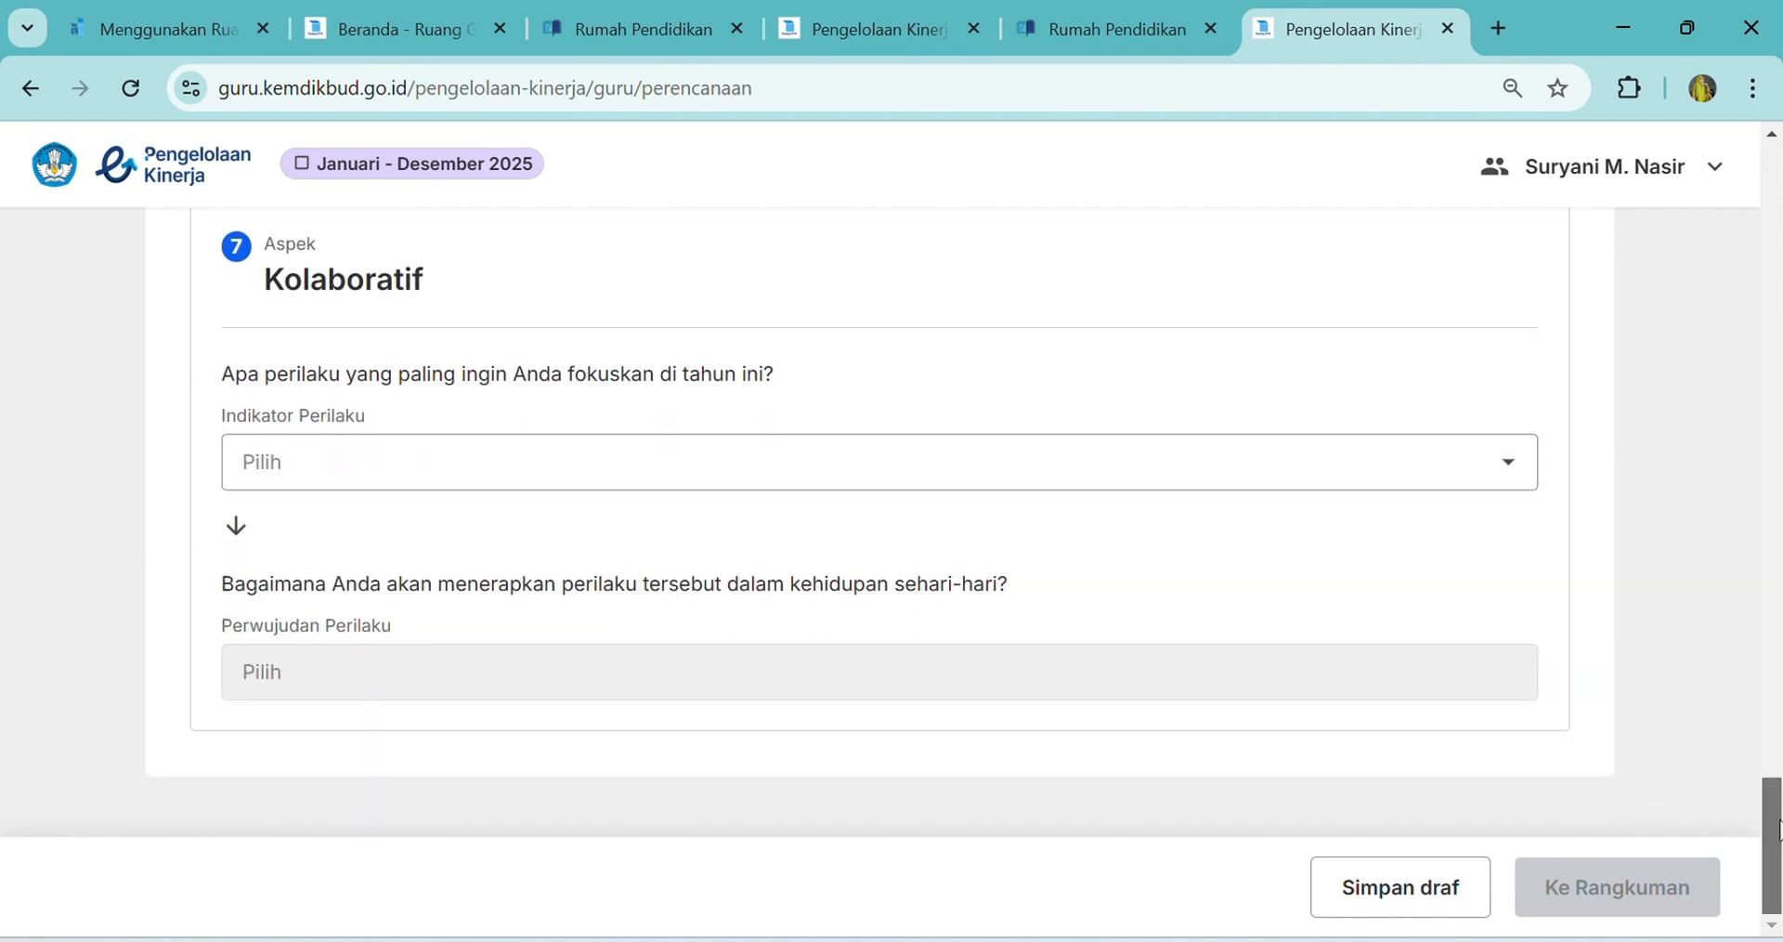
{"action": "left_click", "coordinate": [1505, 458]}
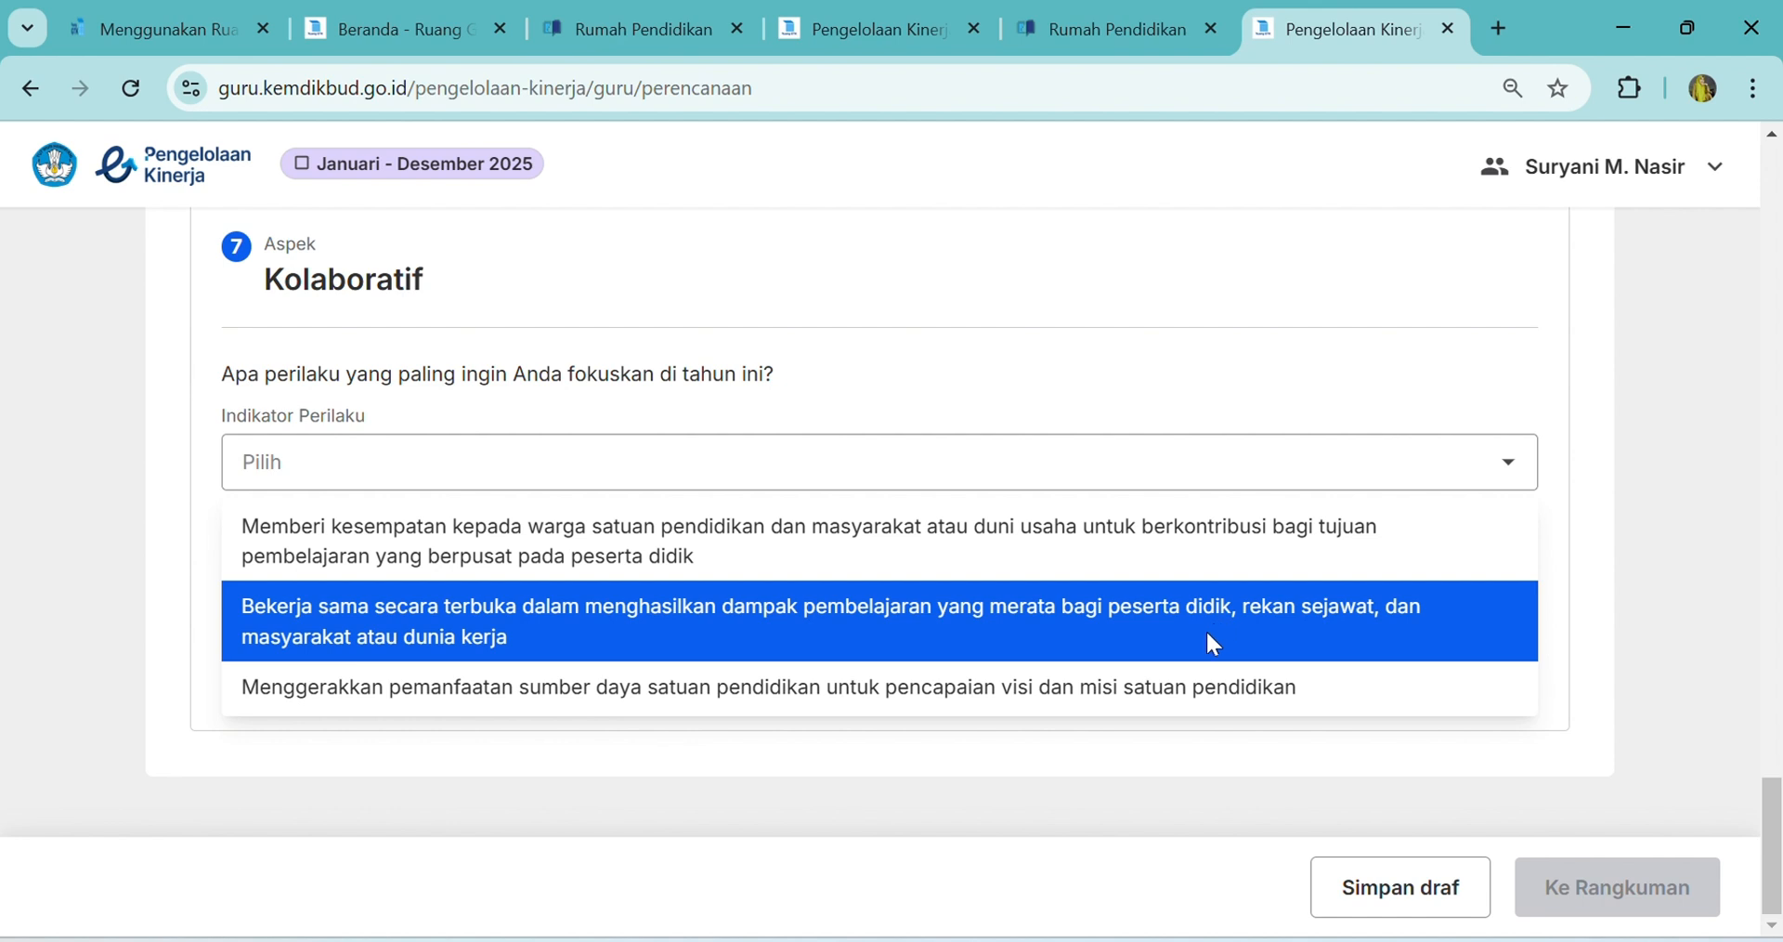
{"action": "left_click", "coordinate": [1213, 643]}
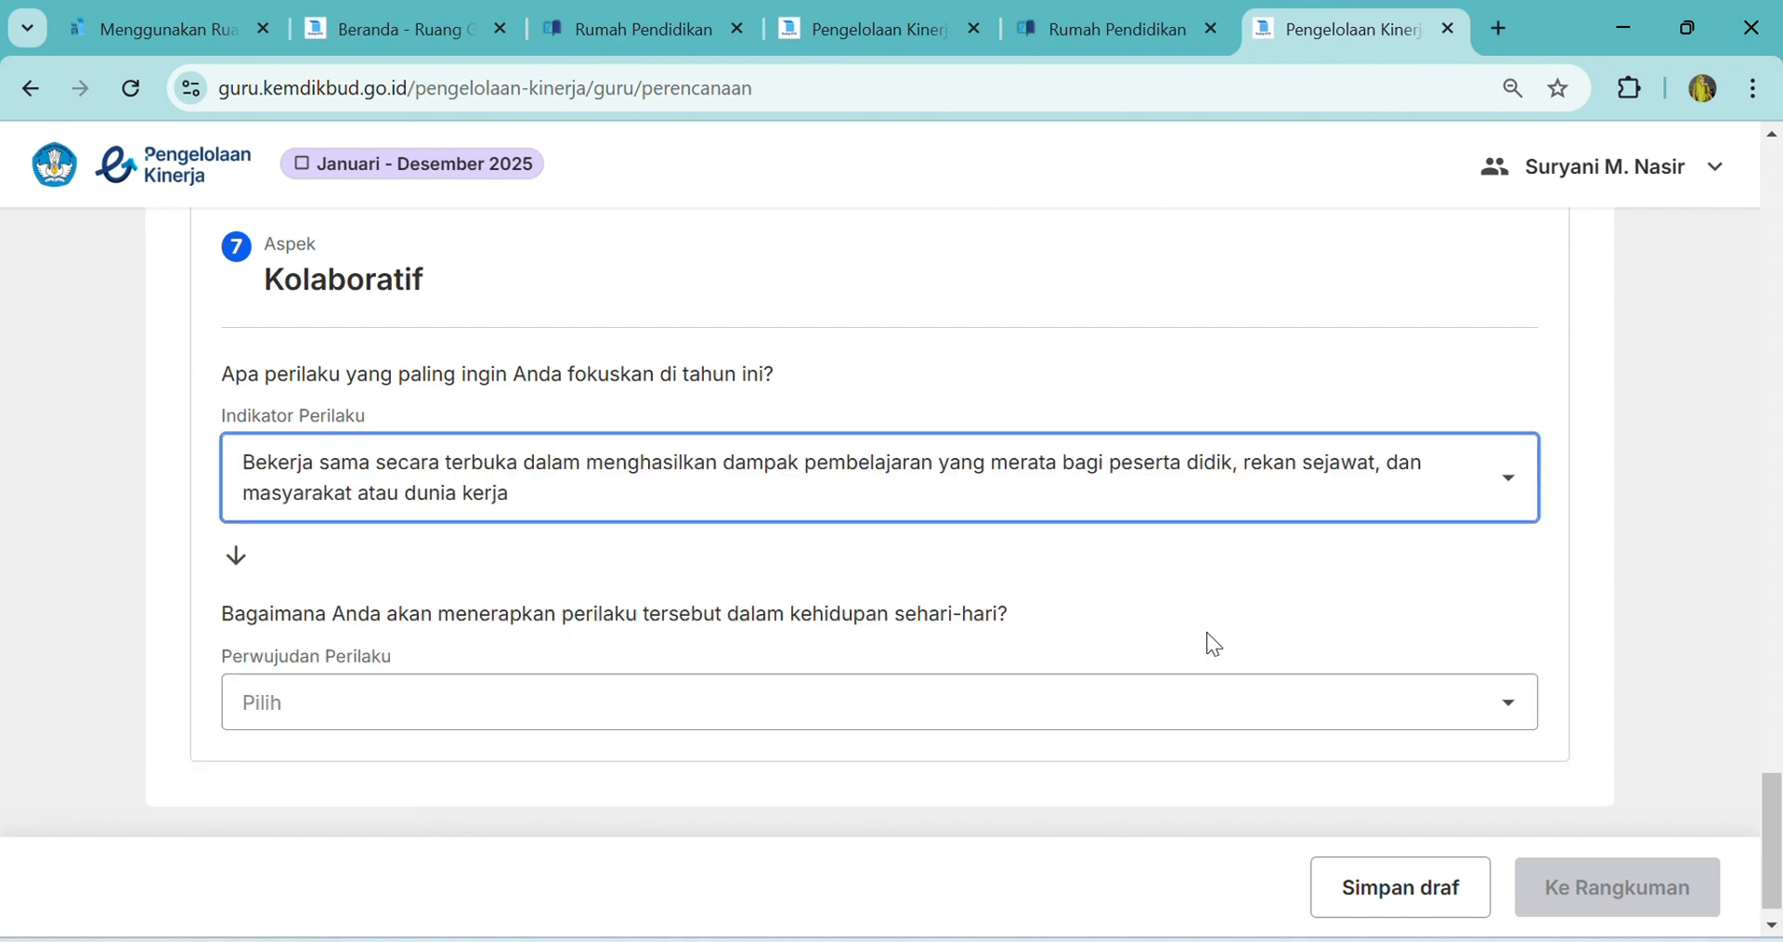
Set the Kolaboratif aspect's Perwujudan Perilaku to "Bersinergi dengan peserta didik, rekan sejawat, dan masyarakat atau dunia kerja dalam menyelesaikan tugas" and continue to the Rangkuman
{"action": "left_click", "coordinate": [1440, 725]}
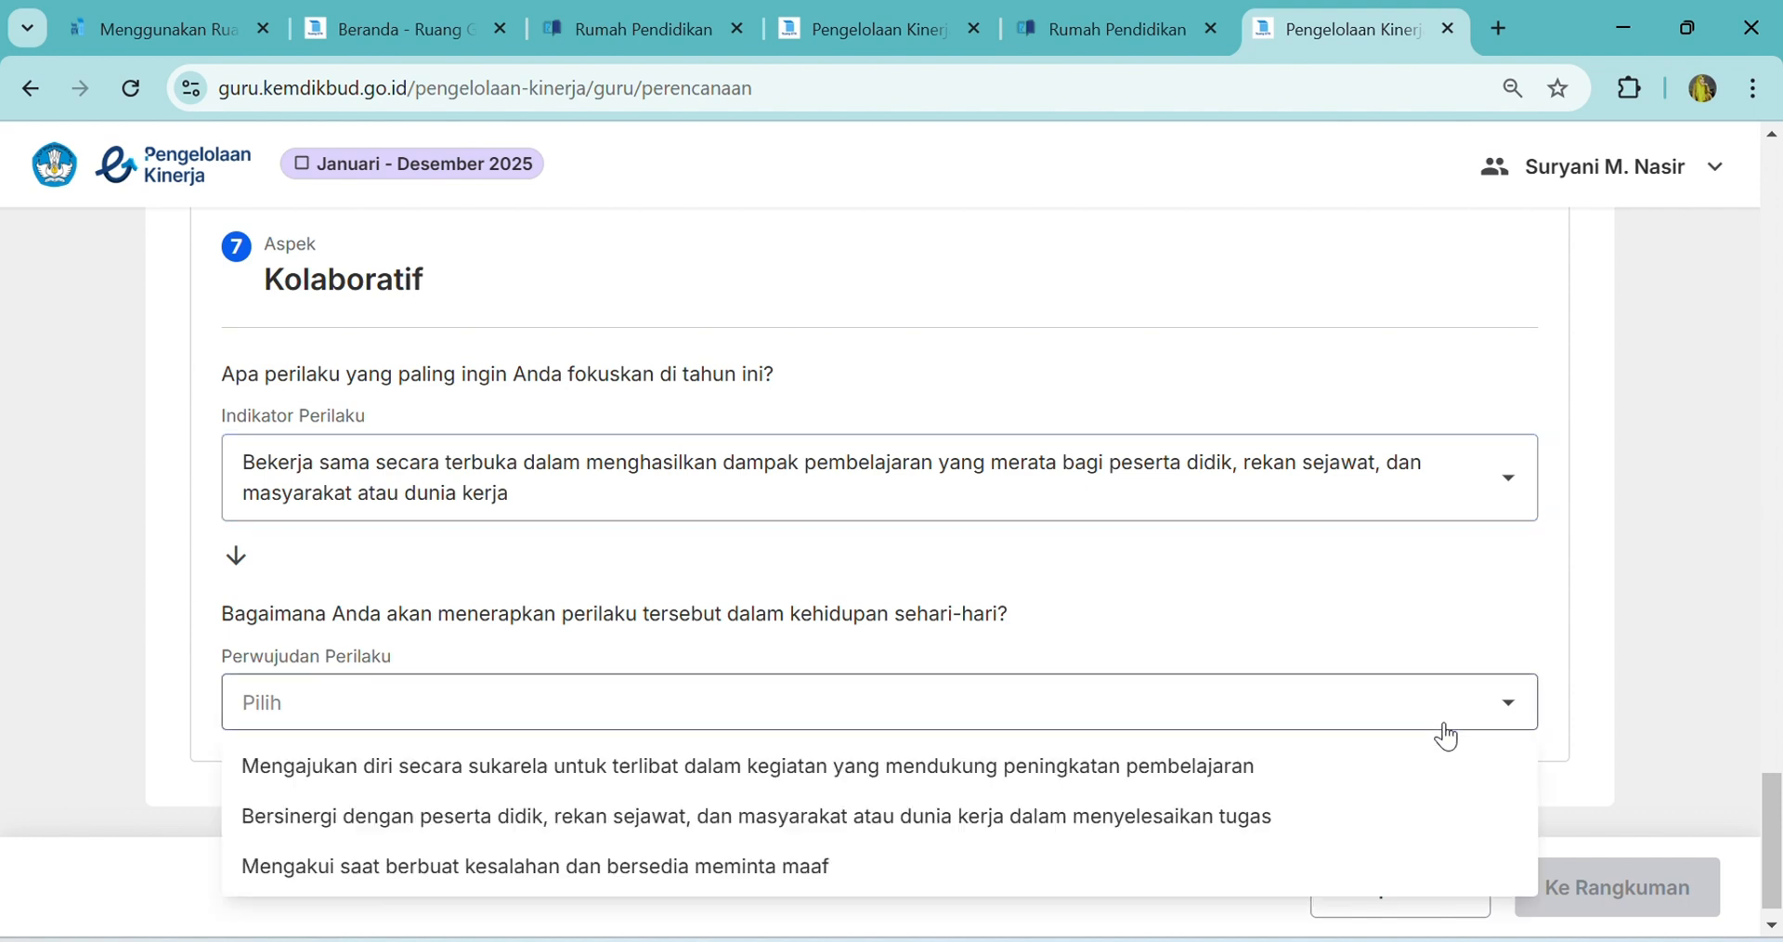
{"action": "scroll", "coordinate": [1774, 840], "scroll_direction": "down", "scroll_amount": 1}
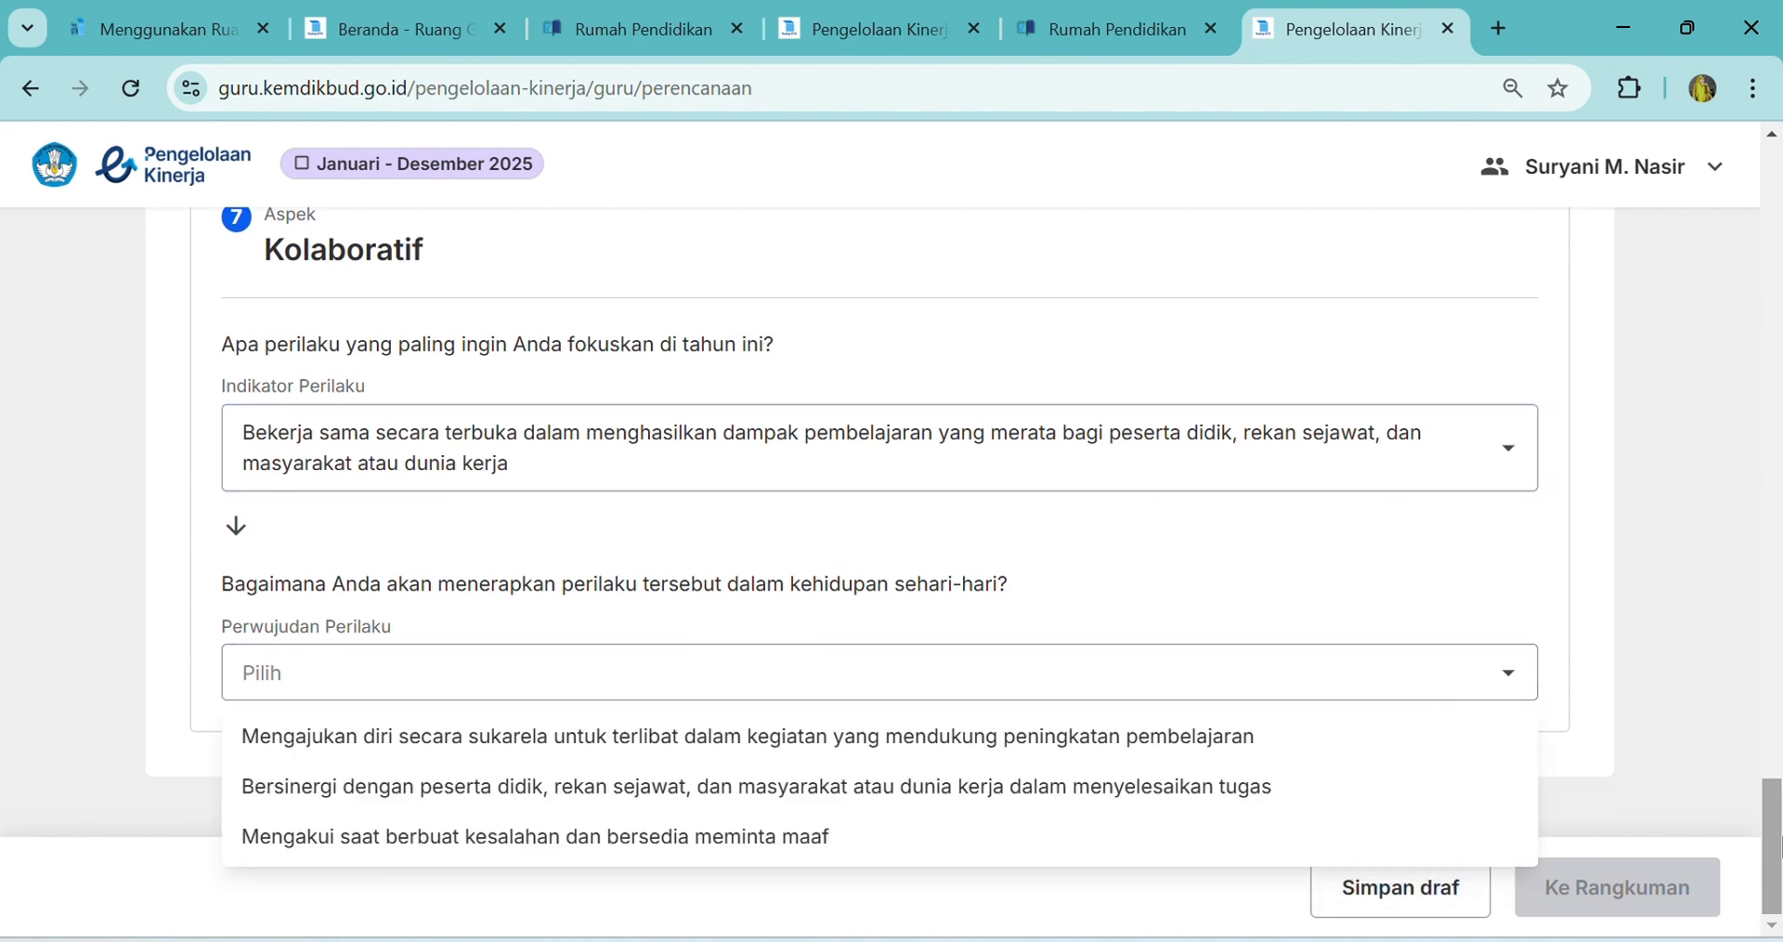
{"action": "left_click", "coordinate": [1177, 787]}
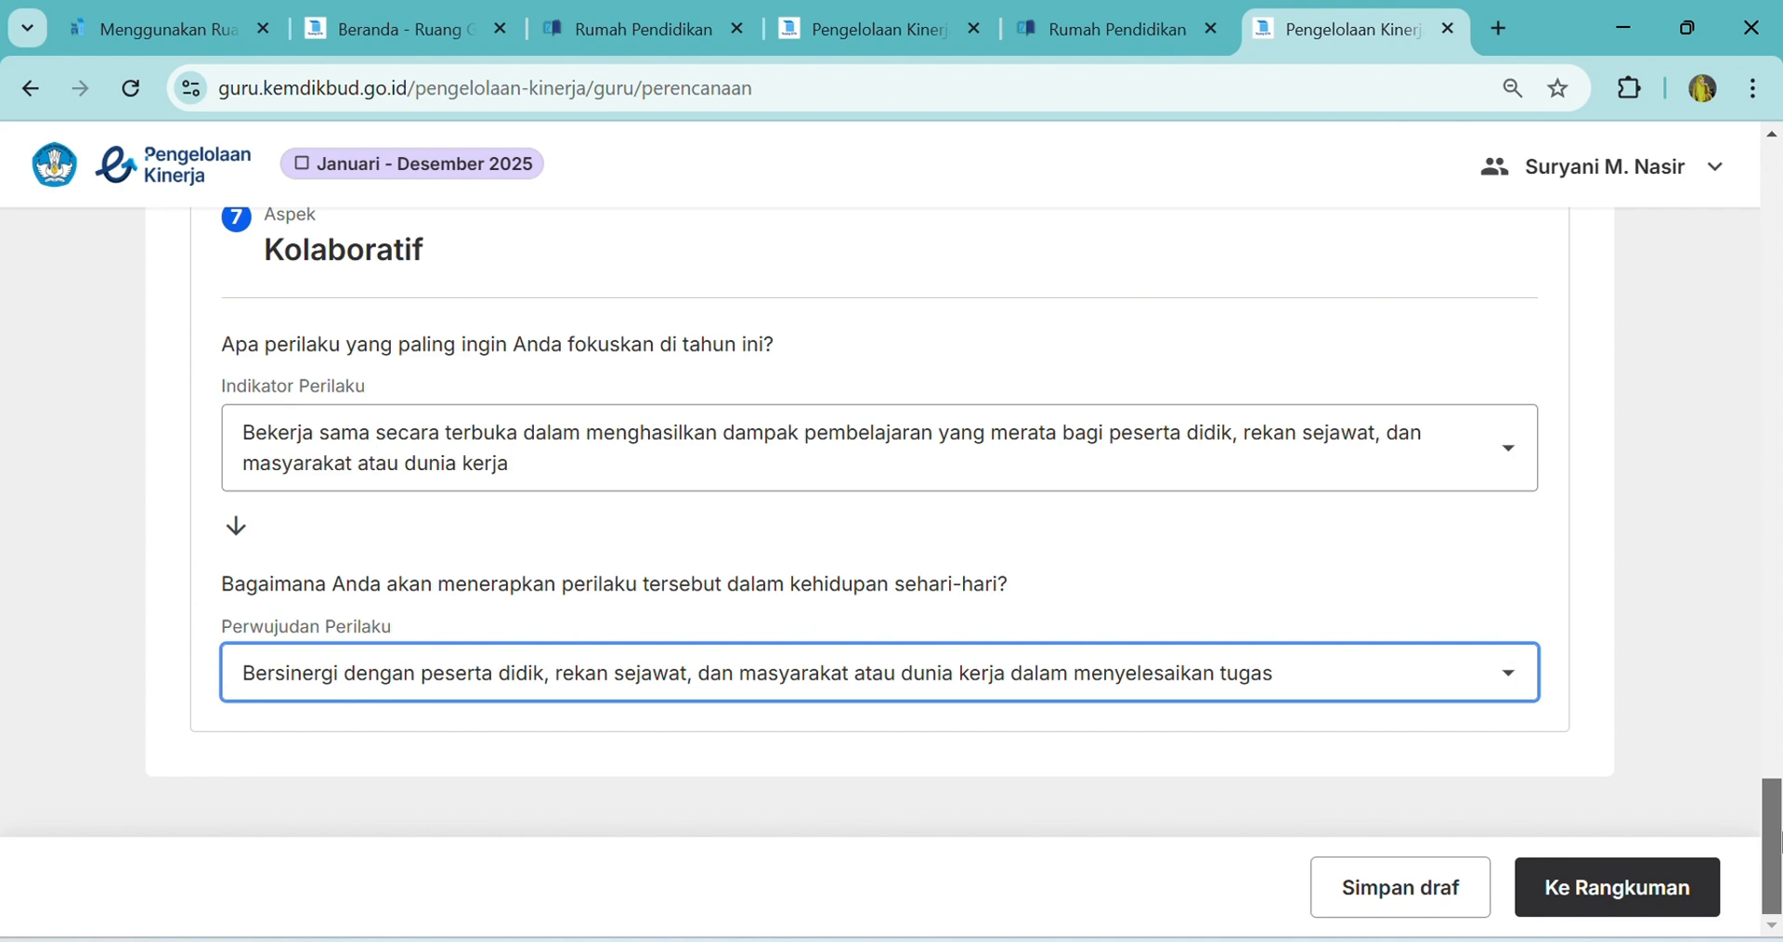
{"action": "left_click", "coordinate": [1672, 890]}
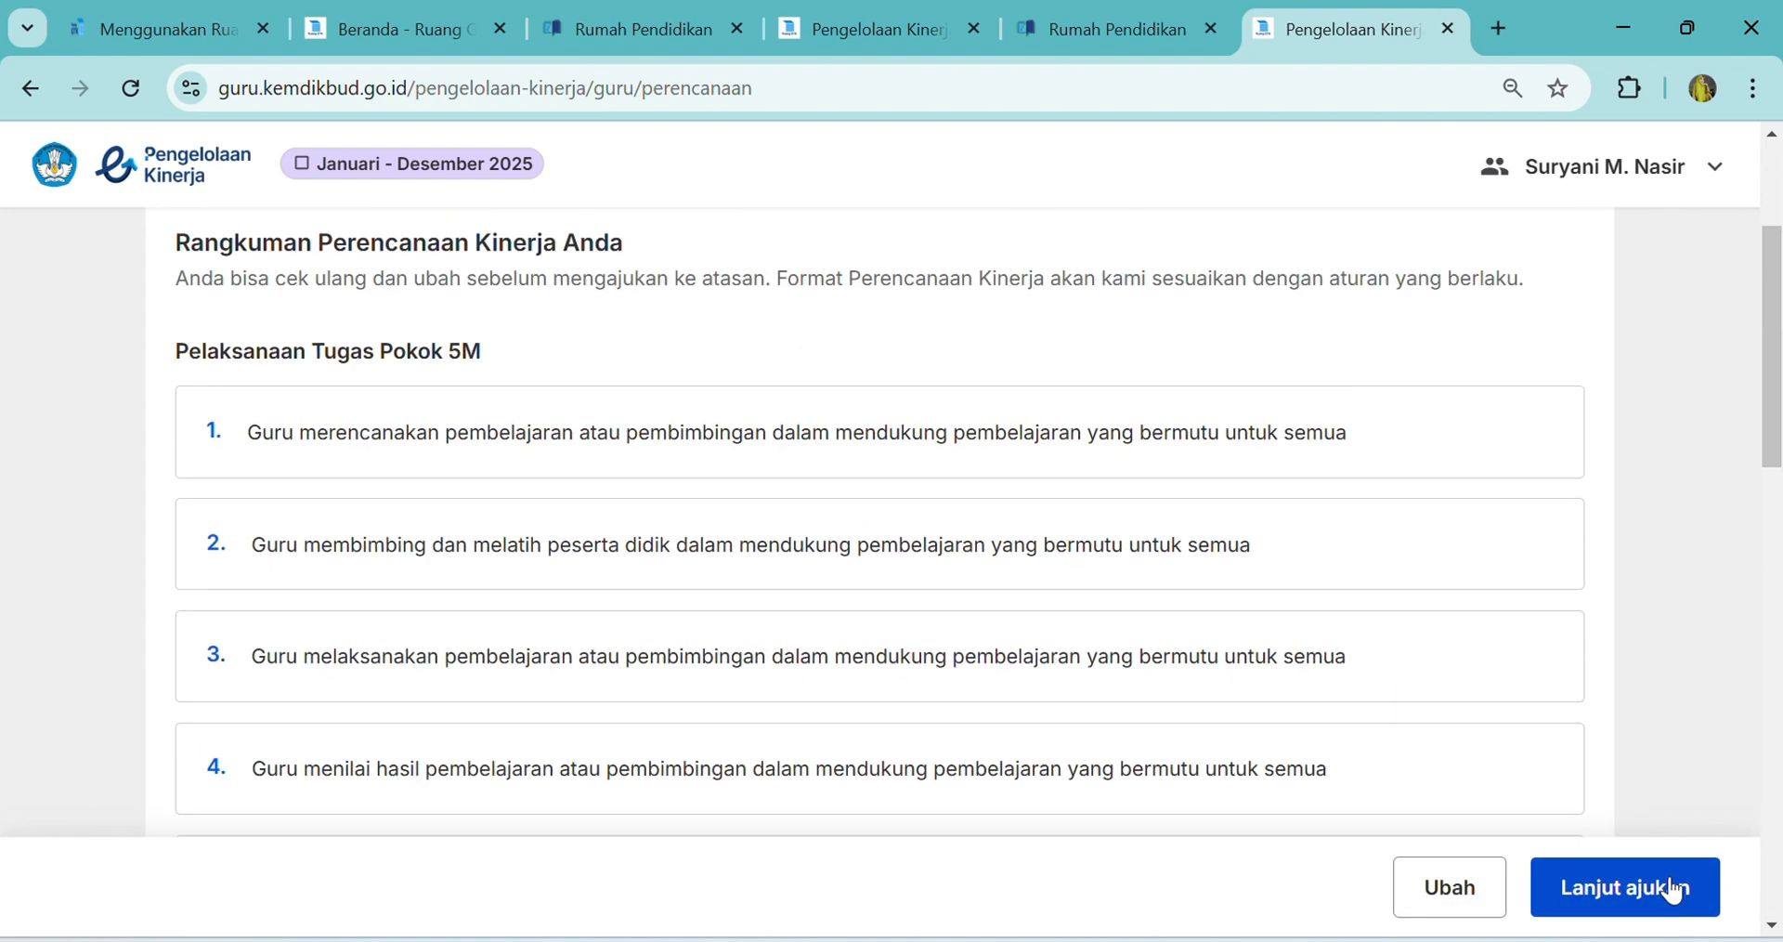
Review the plan summary, covering Pelaksanaan Tugas Pokok 5M, Praktik Kinerja, Pengembangan Kompetensi and the Perilaku Kerja table
{"action": "left_click_drag", "start_coordinate": [1780, 363], "coordinate": [1776, 278]}
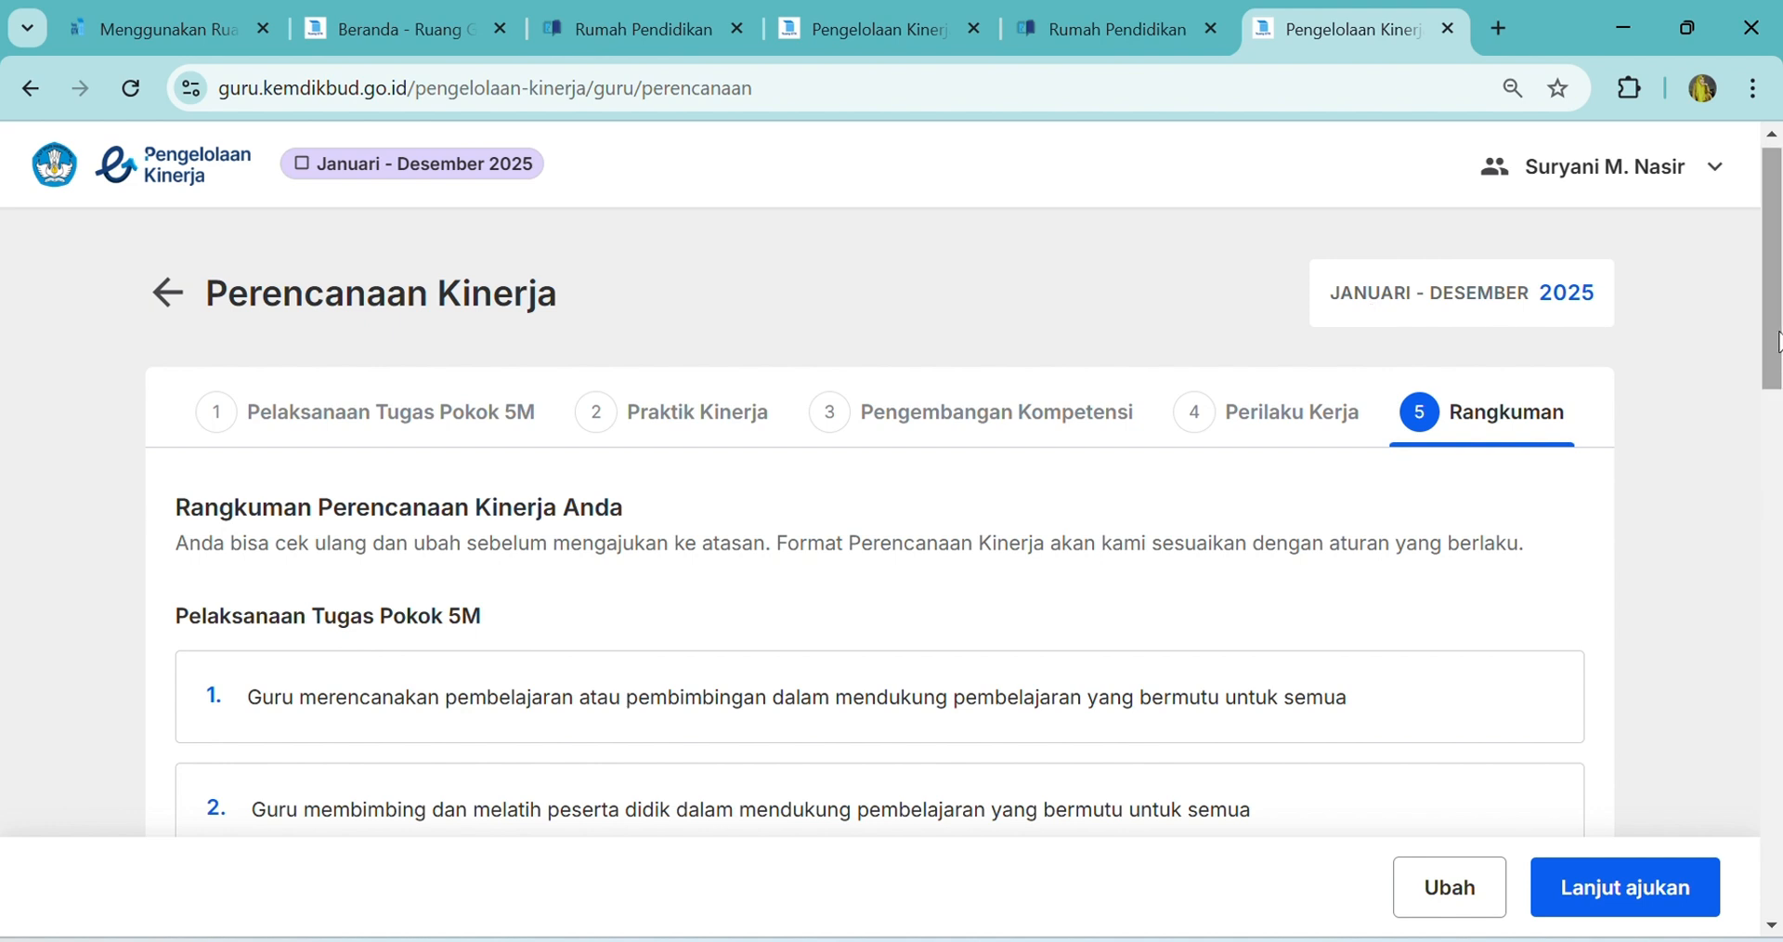
{"action": "left_click_drag", "start_coordinate": [1778, 339], "coordinate": [1778, 423]}
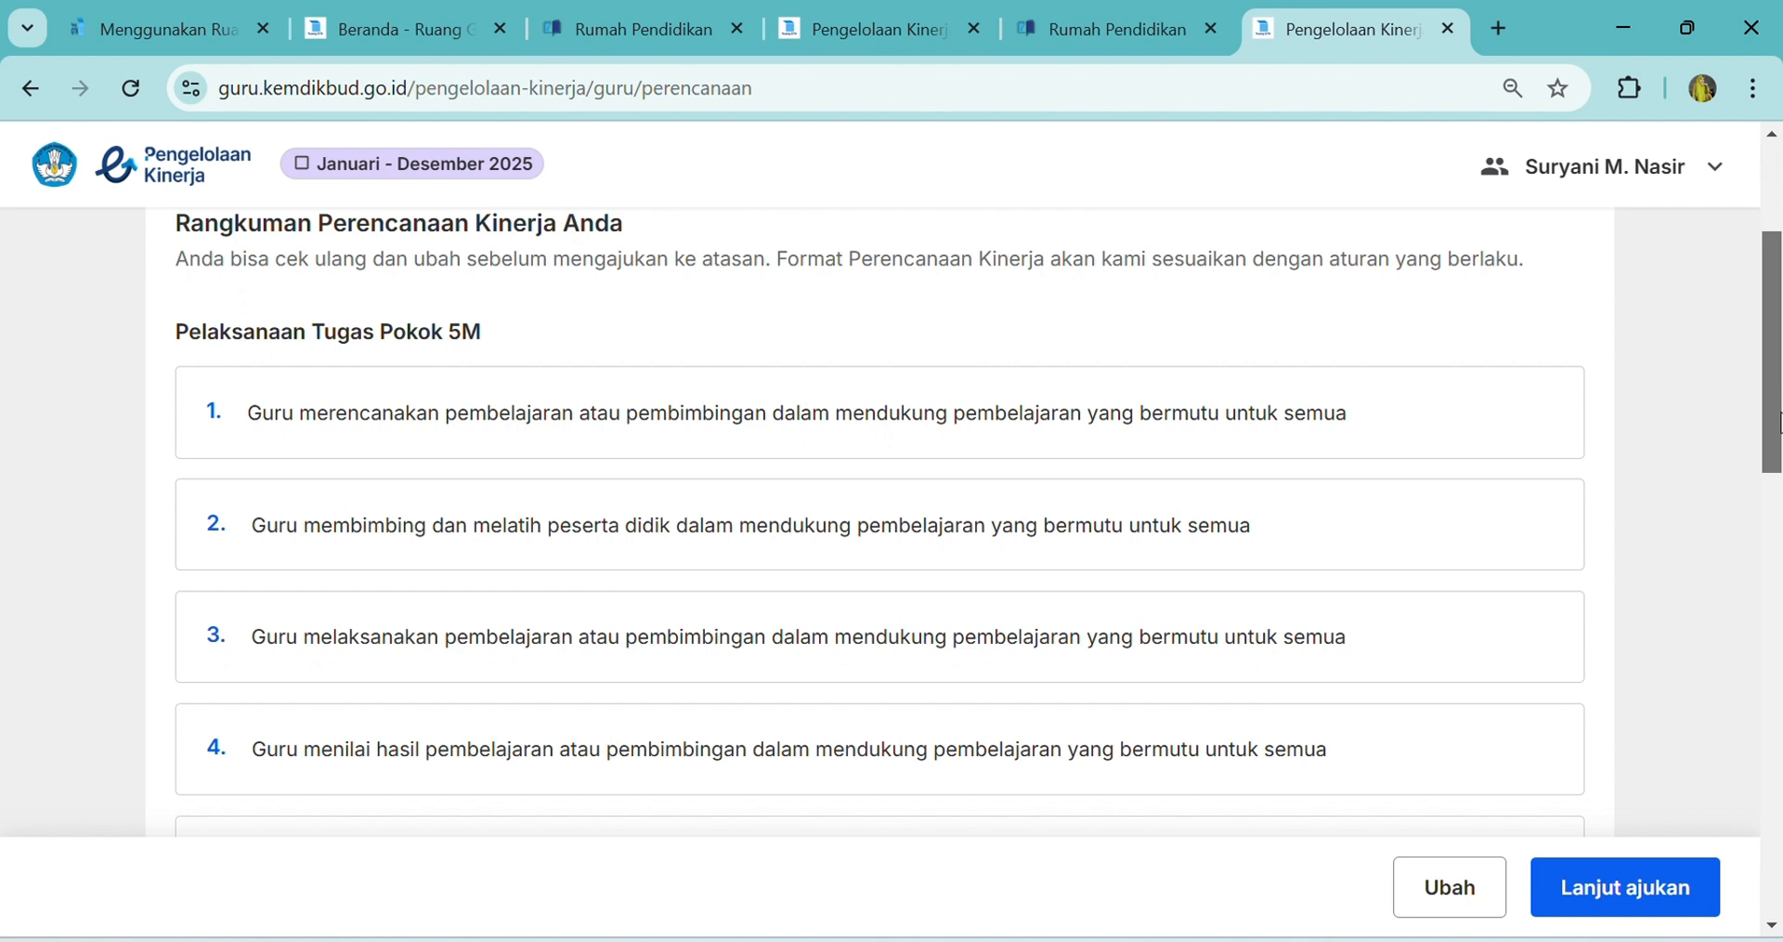
{"action": "left_click_drag", "start_coordinate": [1778, 423], "coordinate": [1778, 497]}
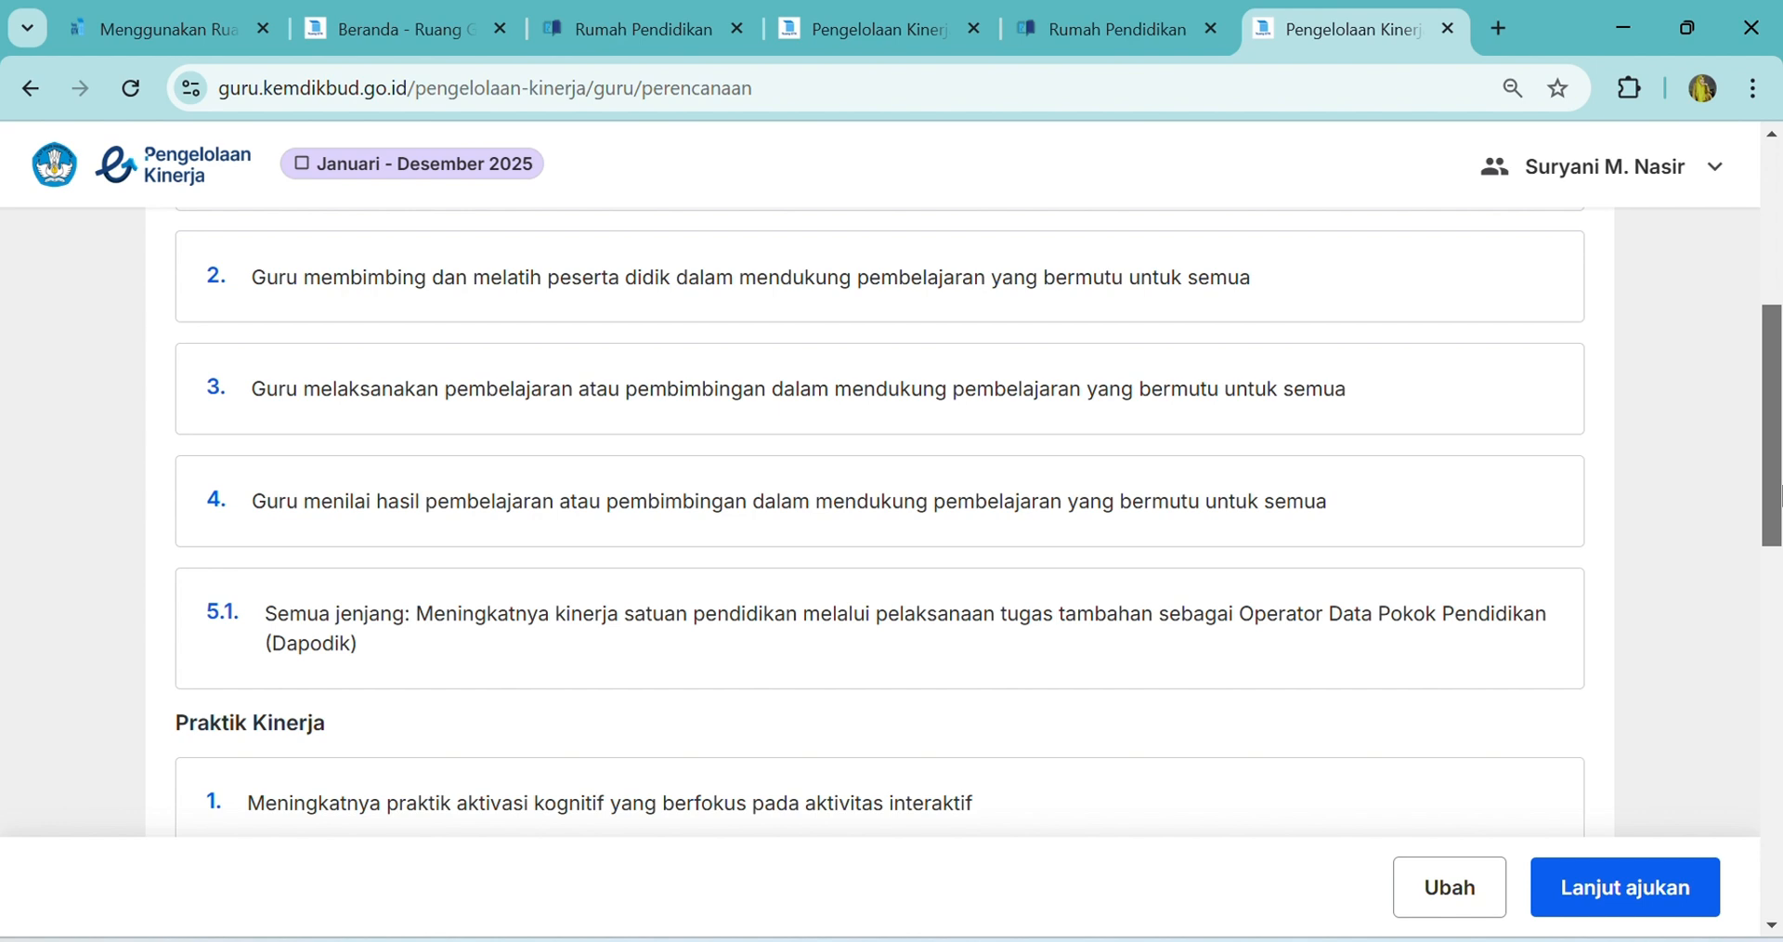
{"action": "left_click_drag", "start_coordinate": [1778, 496], "coordinate": [1777, 511]}
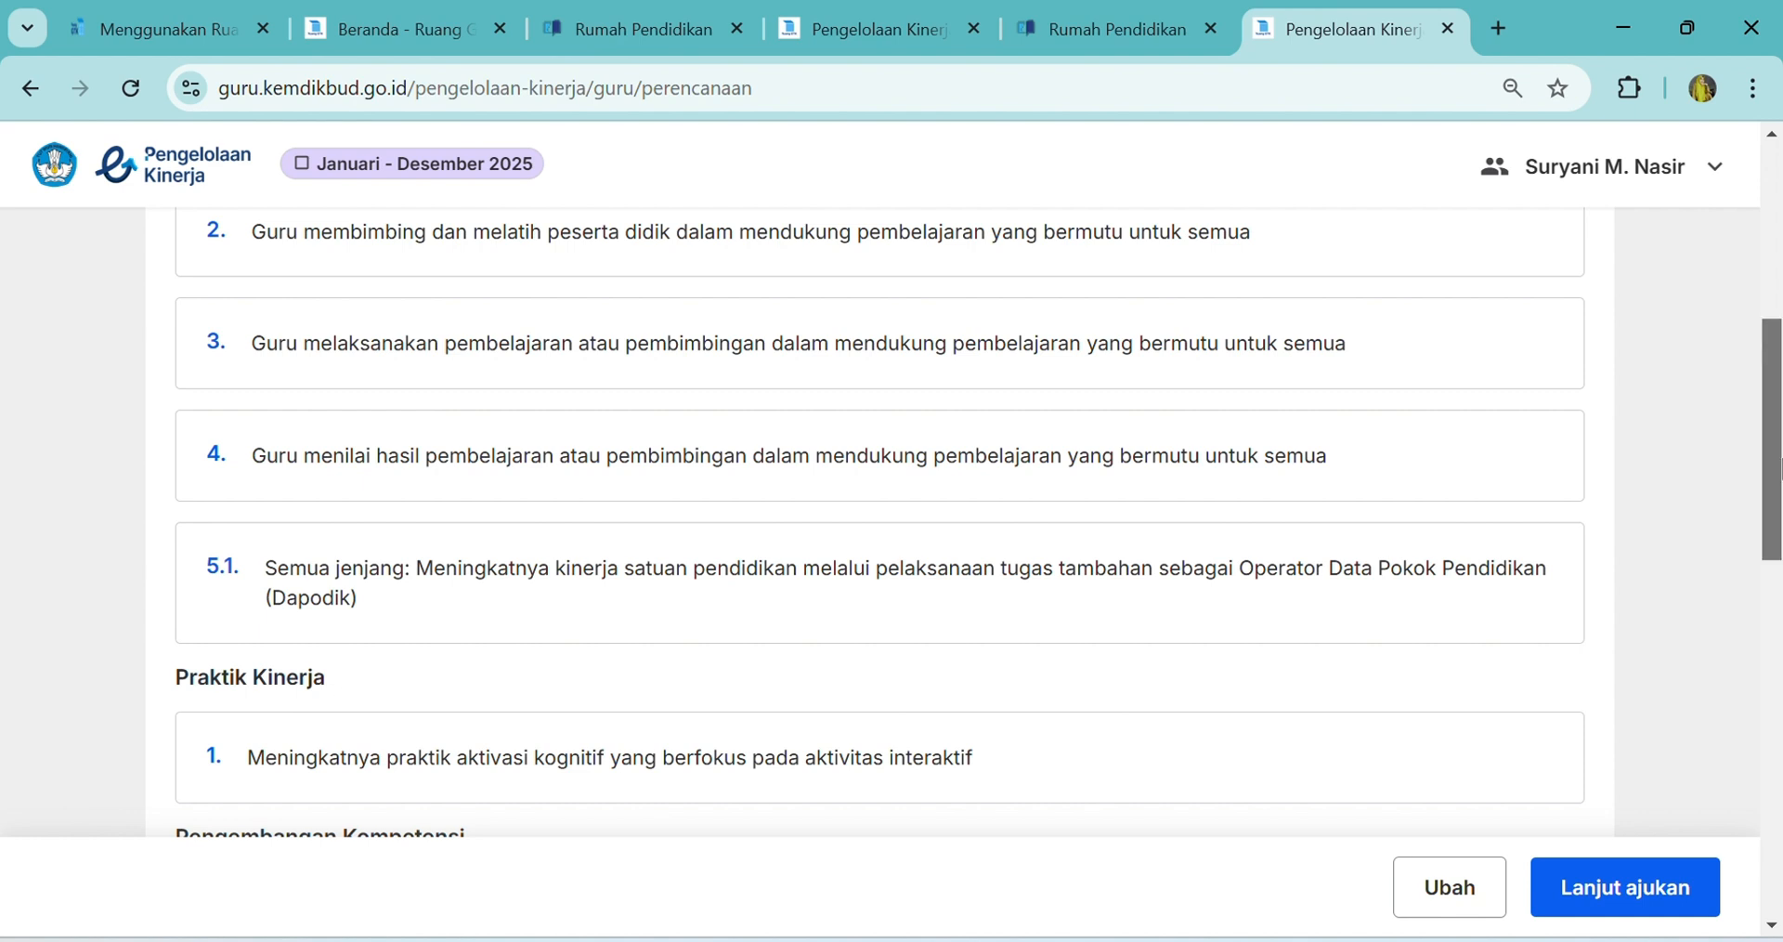
{"action": "left_click_drag", "start_coordinate": [1776, 468], "coordinate": [1778, 401]}
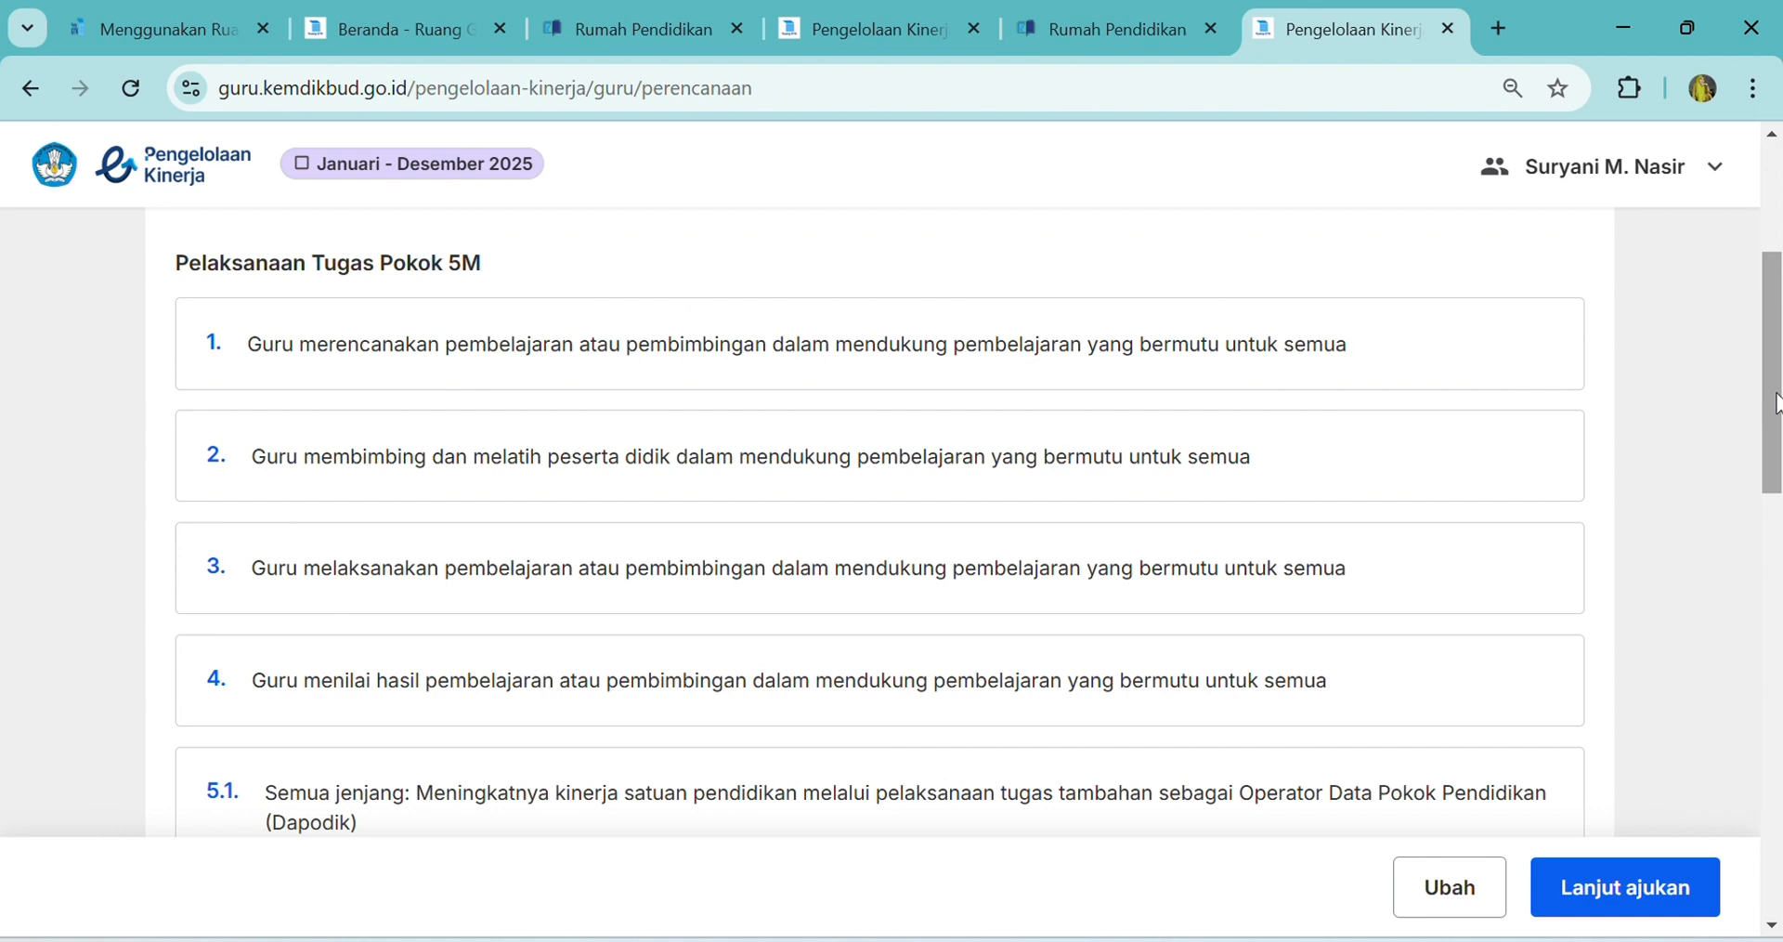
{"action": "left_click_drag", "start_coordinate": [1778, 402], "coordinate": [1778, 537]}
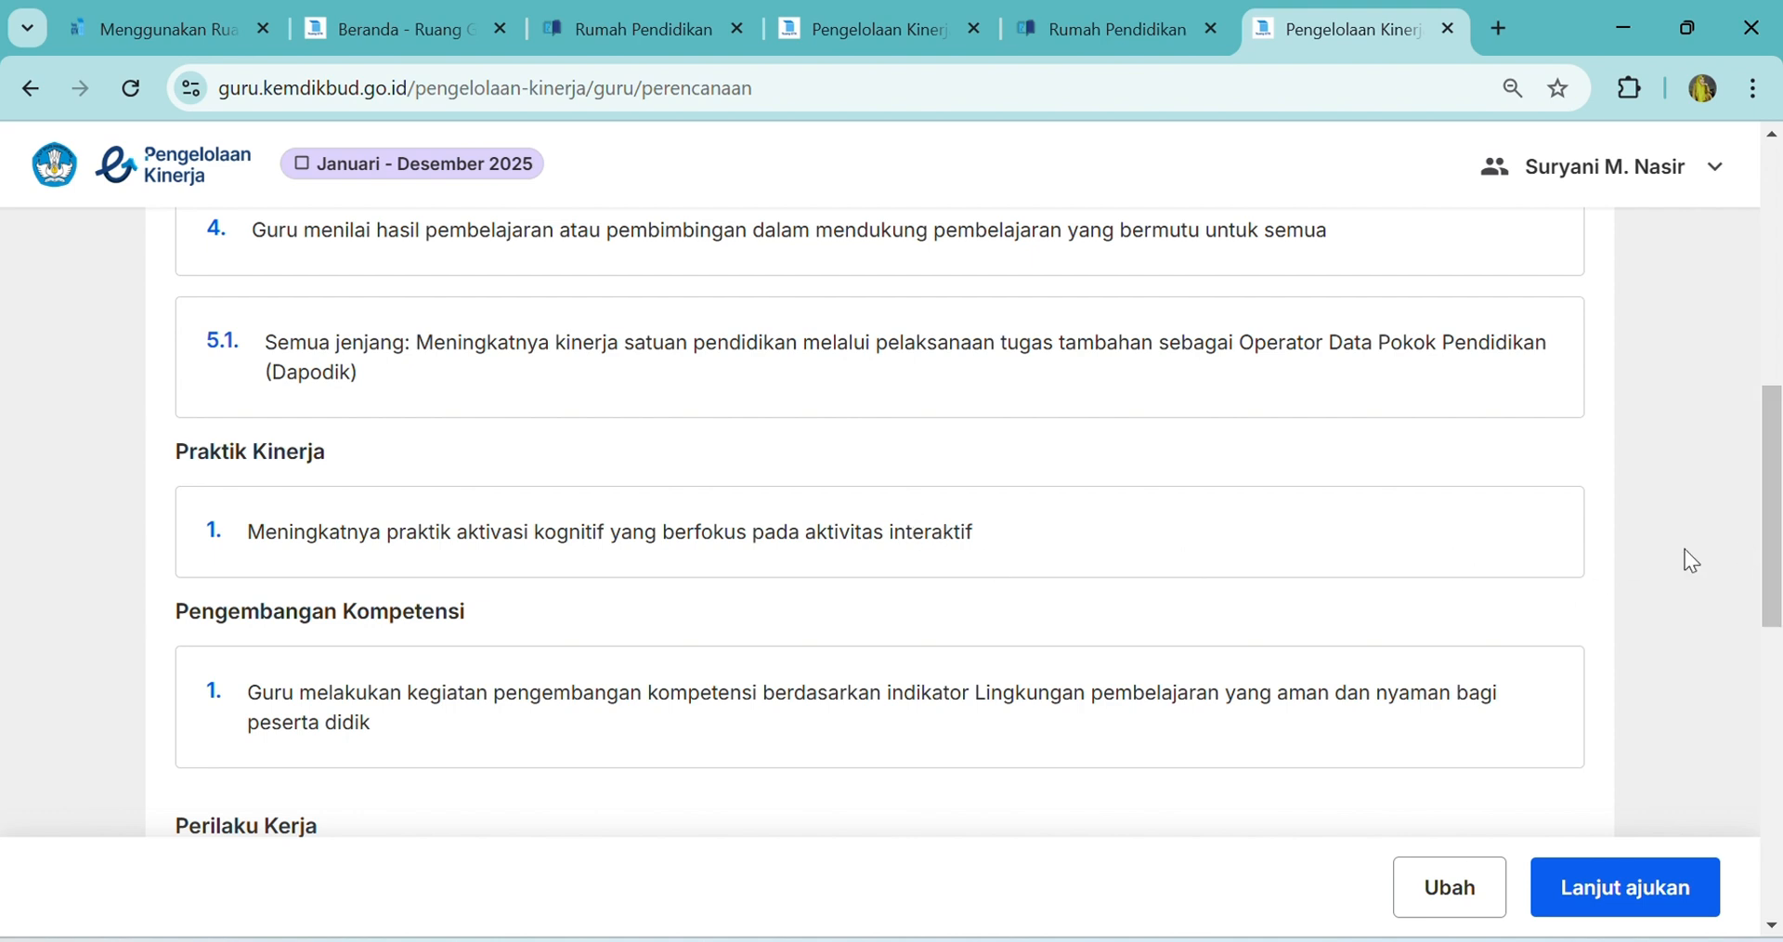
{"action": "left_click_drag", "start_coordinate": [1778, 562], "coordinate": [1778, 632]}
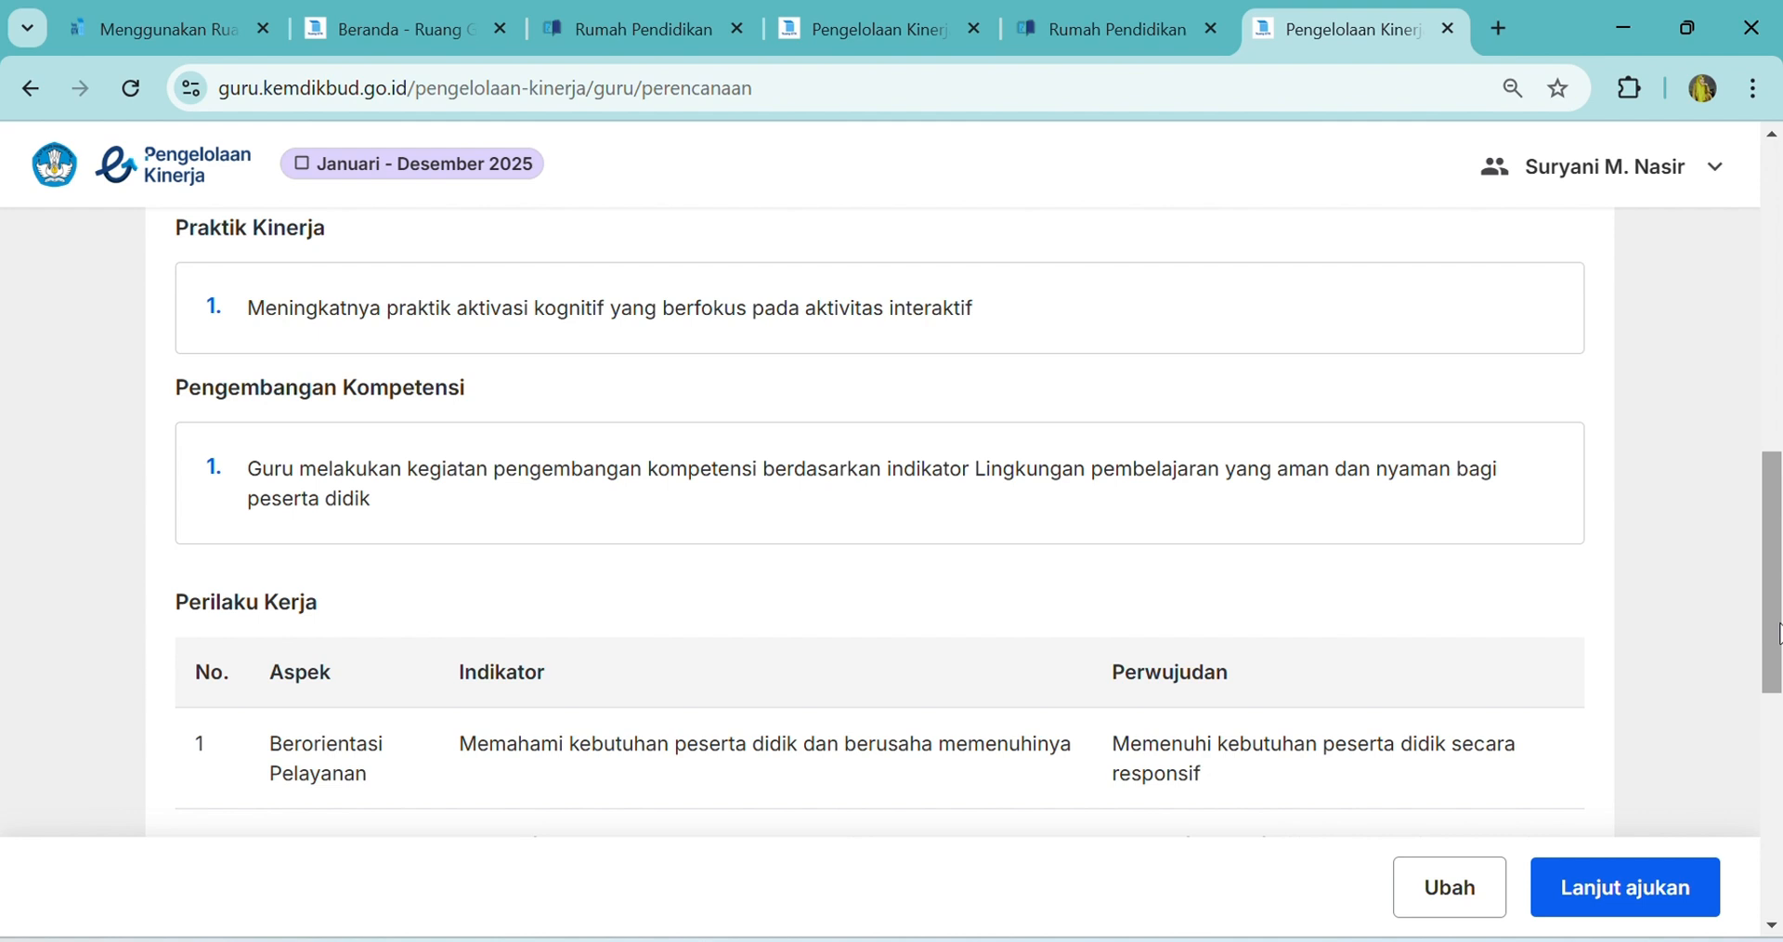
{"action": "left_click_drag", "start_coordinate": [1778, 634], "coordinate": [1778, 641]}
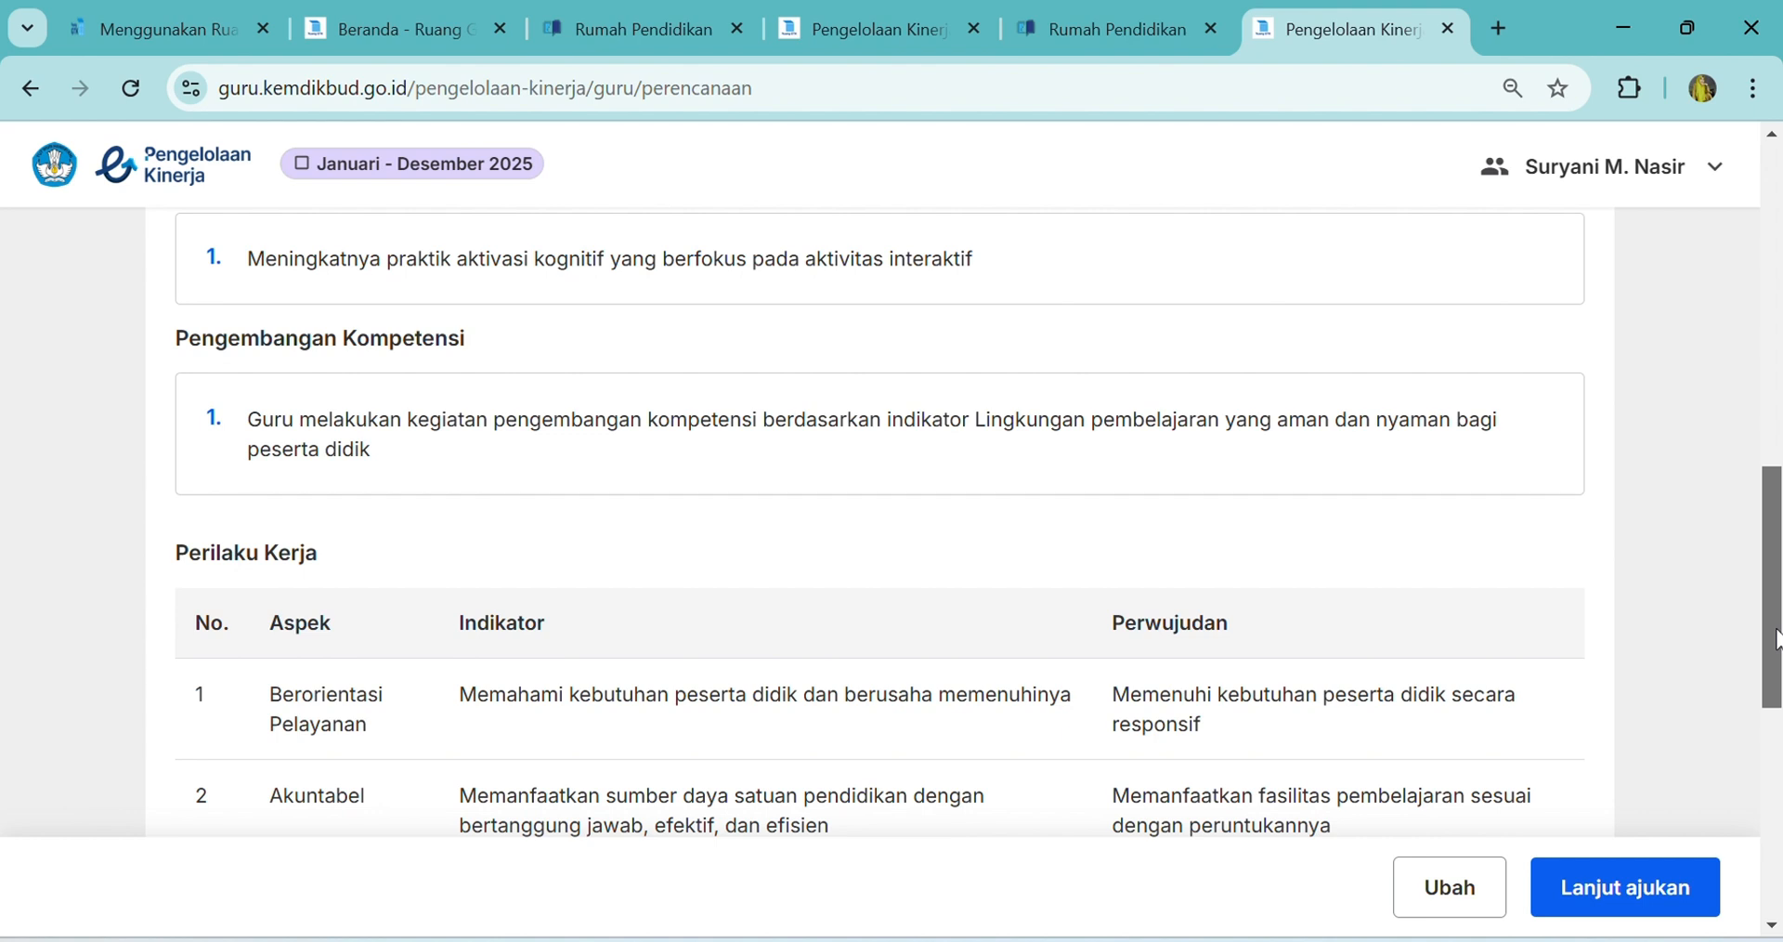
{"action": "left_click_drag", "start_coordinate": [1778, 641], "coordinate": [1775, 752]}
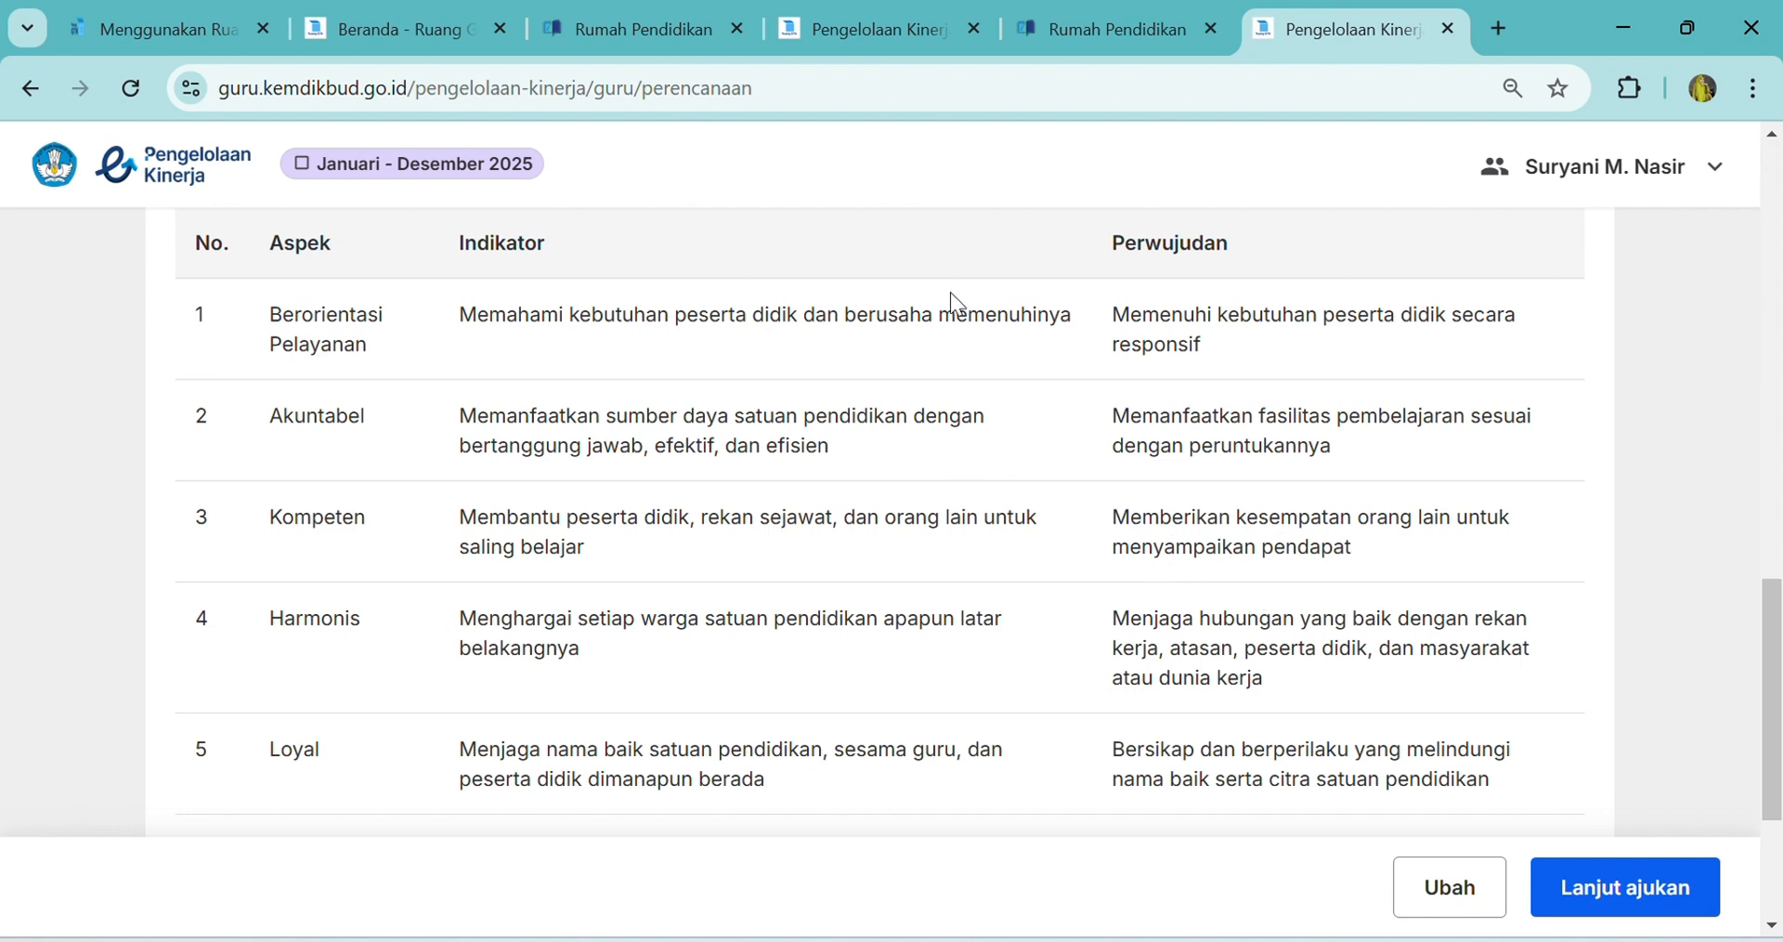
{"action": "left_click", "coordinate": [745, 34]}
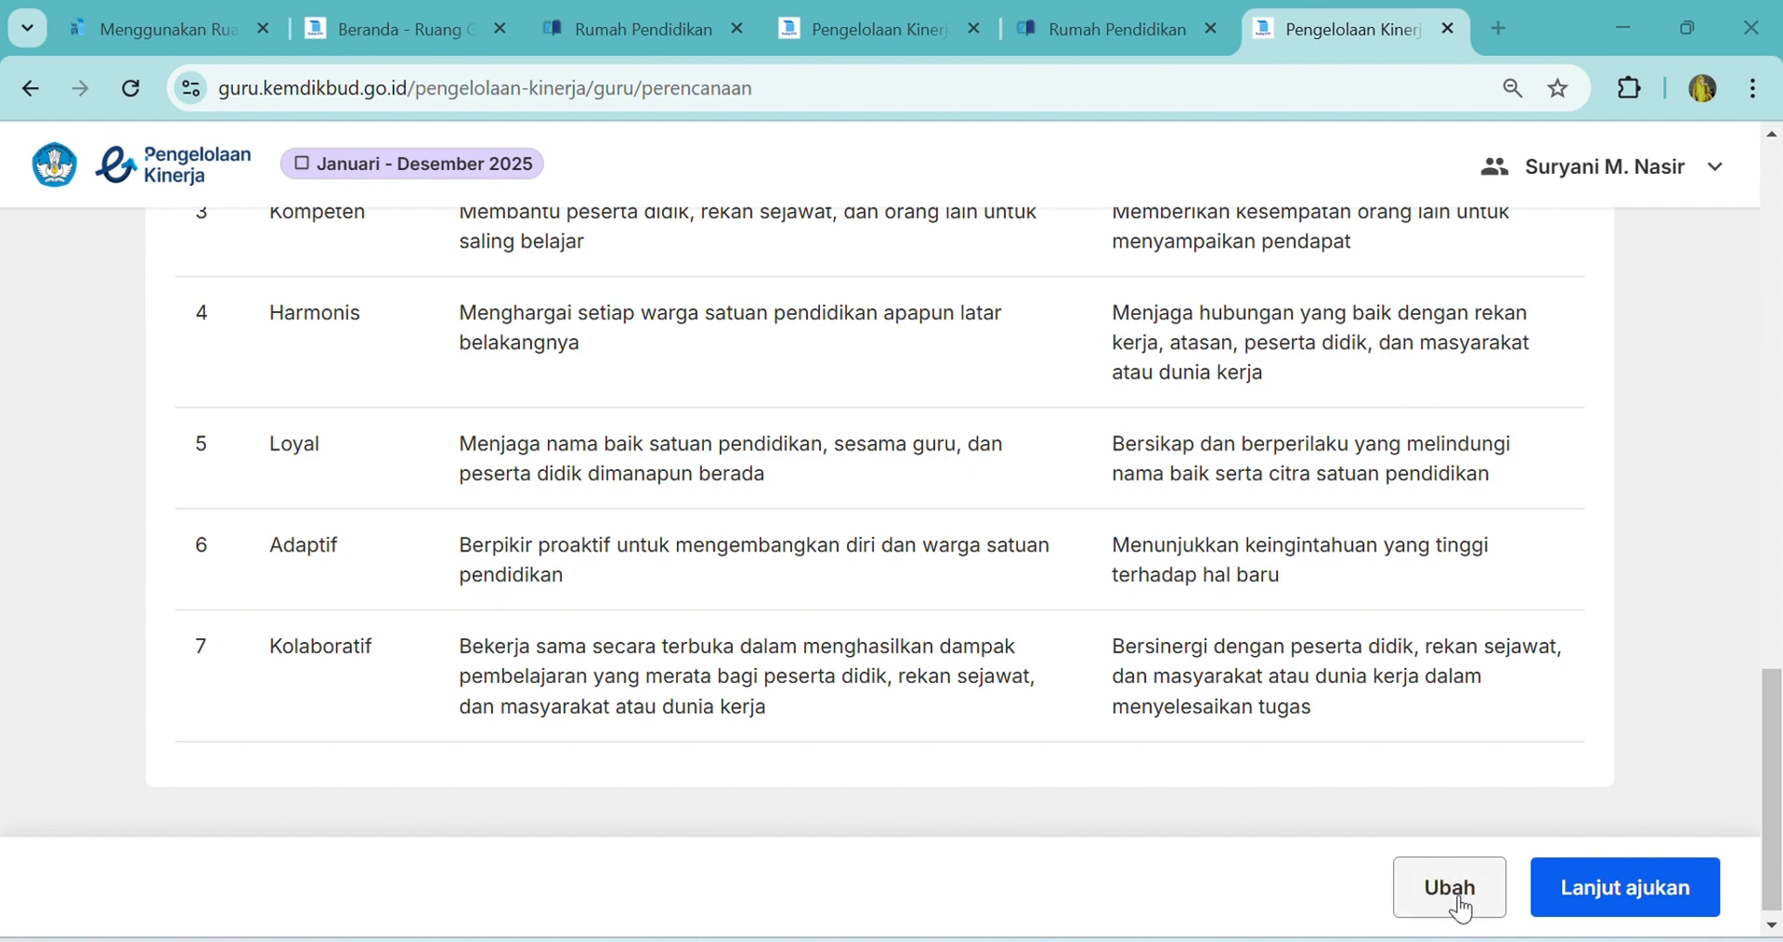
Submit the Perencanaan Kinerja to the supervisor (atasan) and return to Beranda
{"action": "left_click", "coordinate": [1610, 893]}
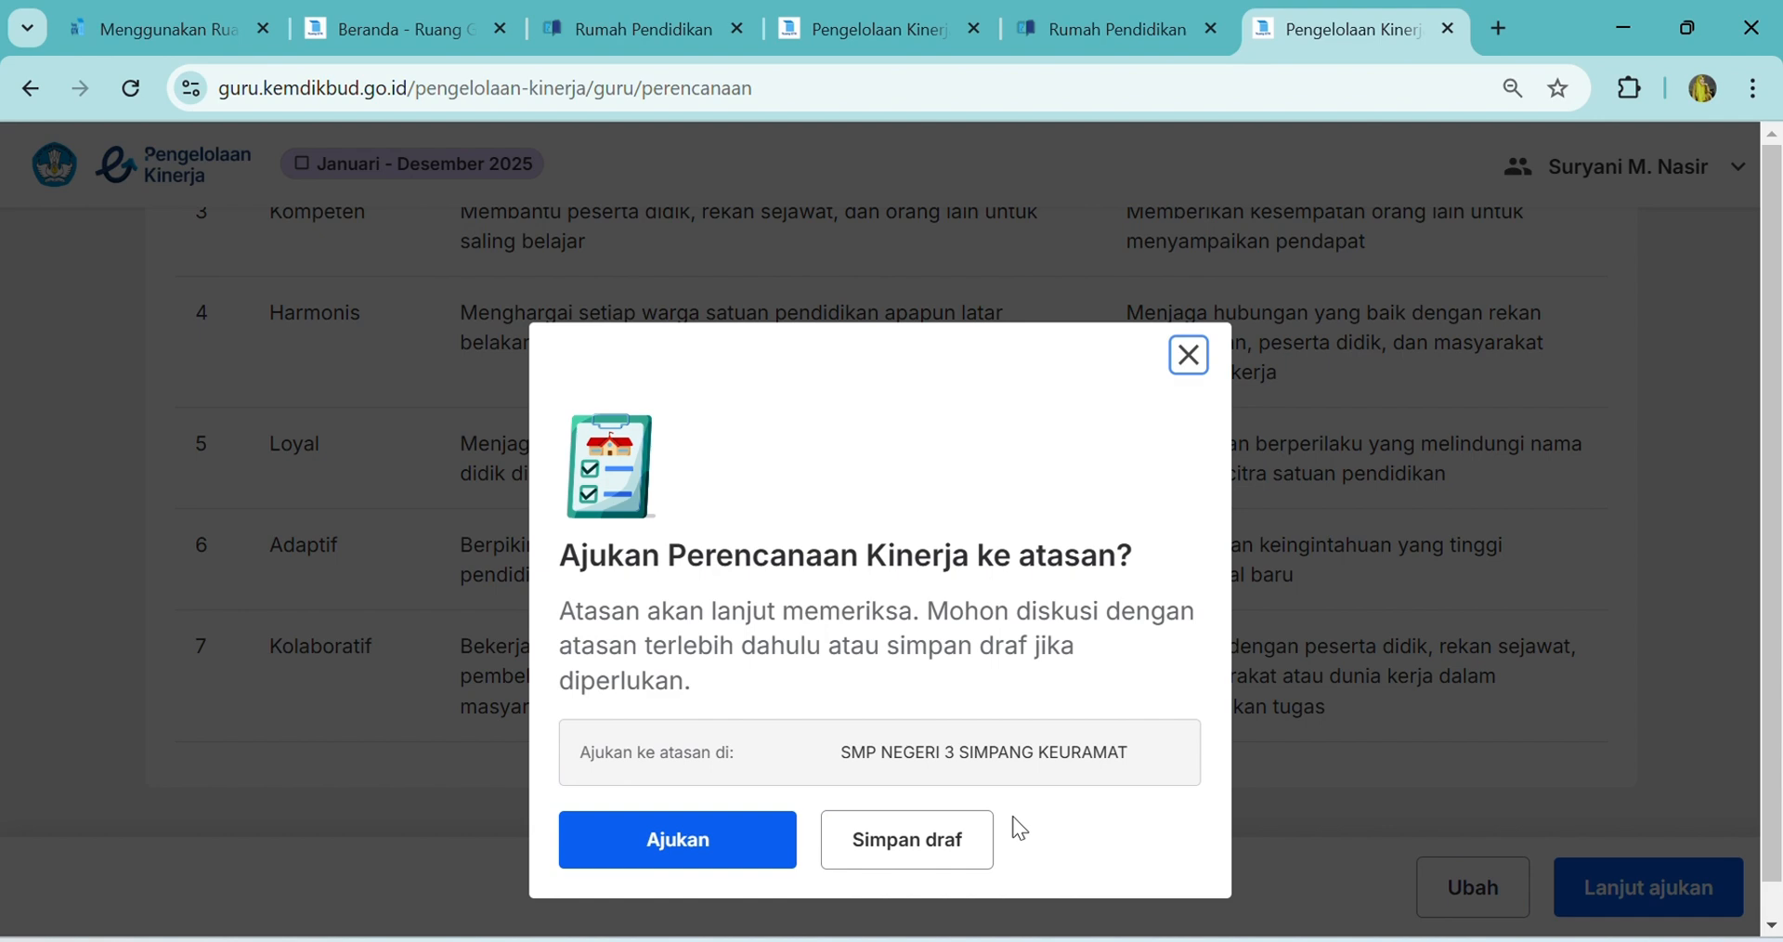
{"action": "left_click", "coordinate": [697, 840]}
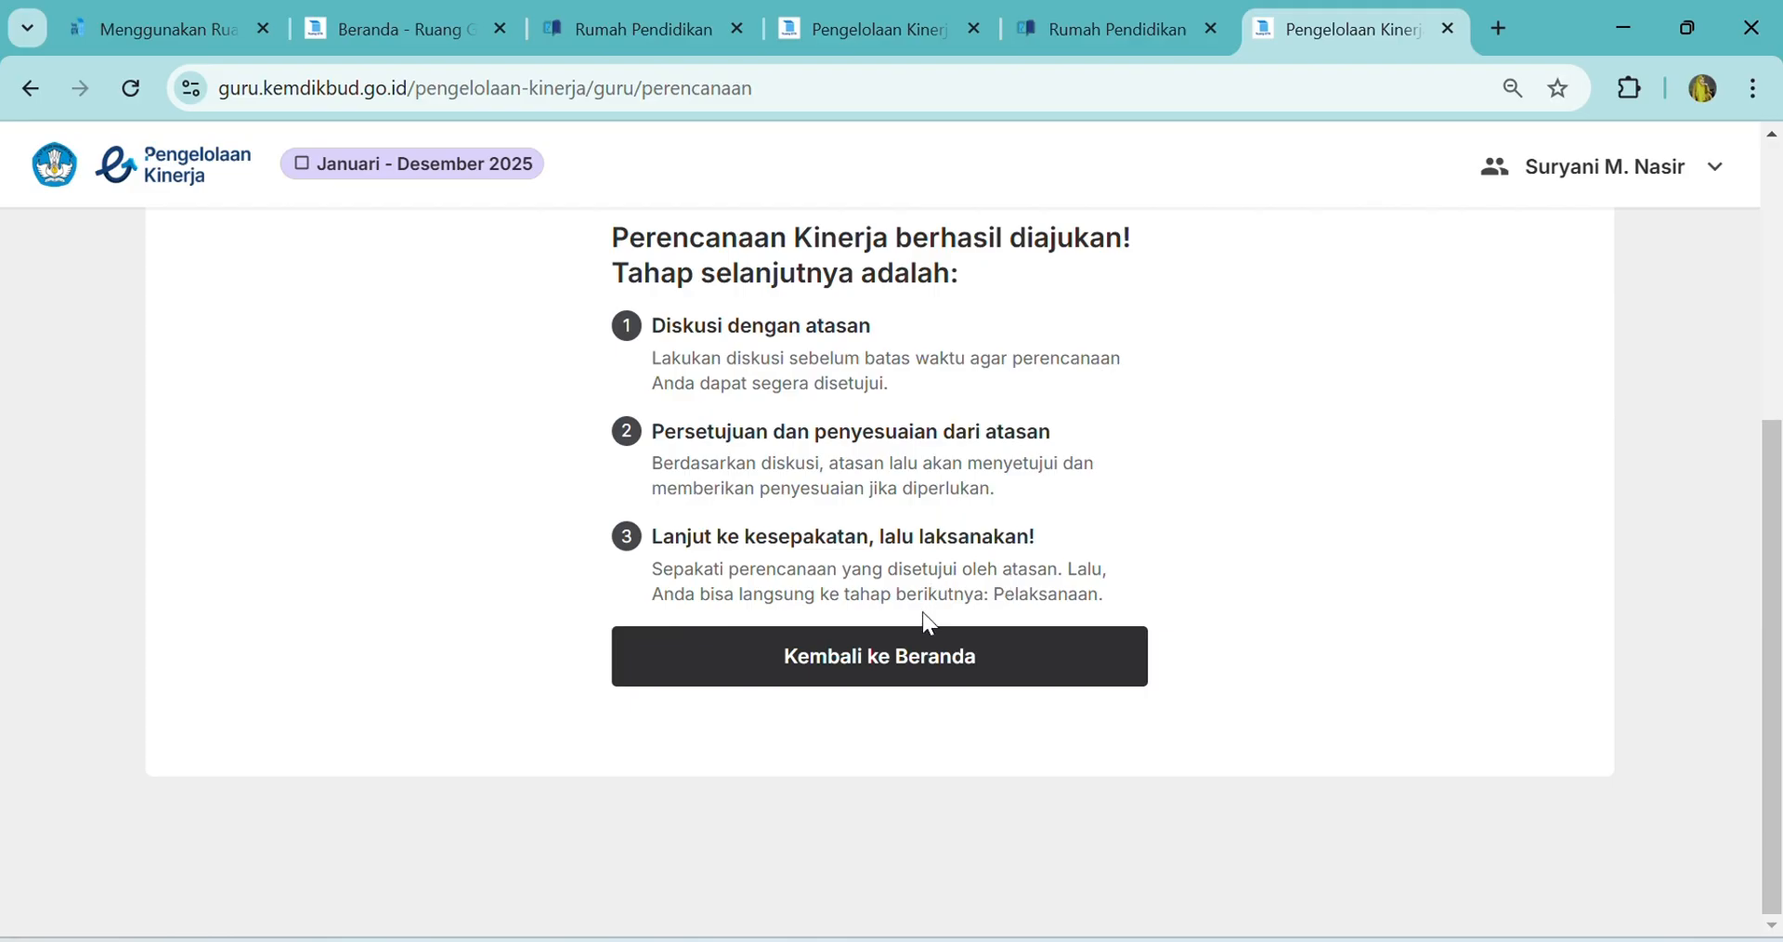
{"action": "left_click", "coordinate": [927, 661]}
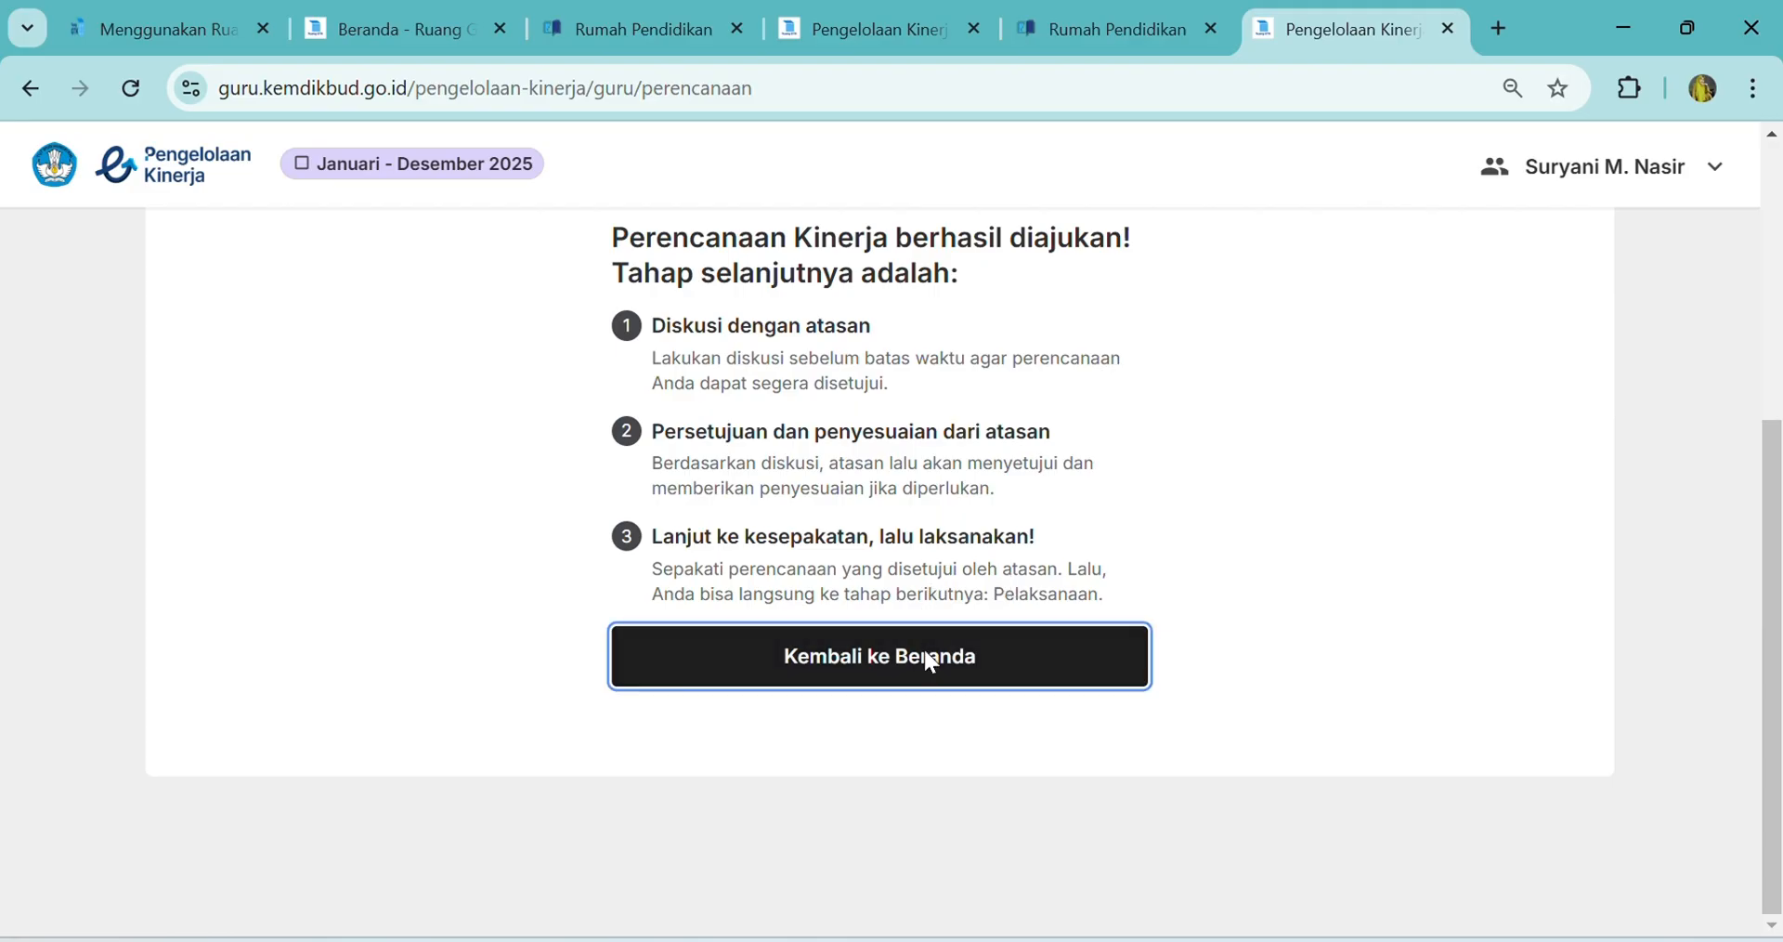